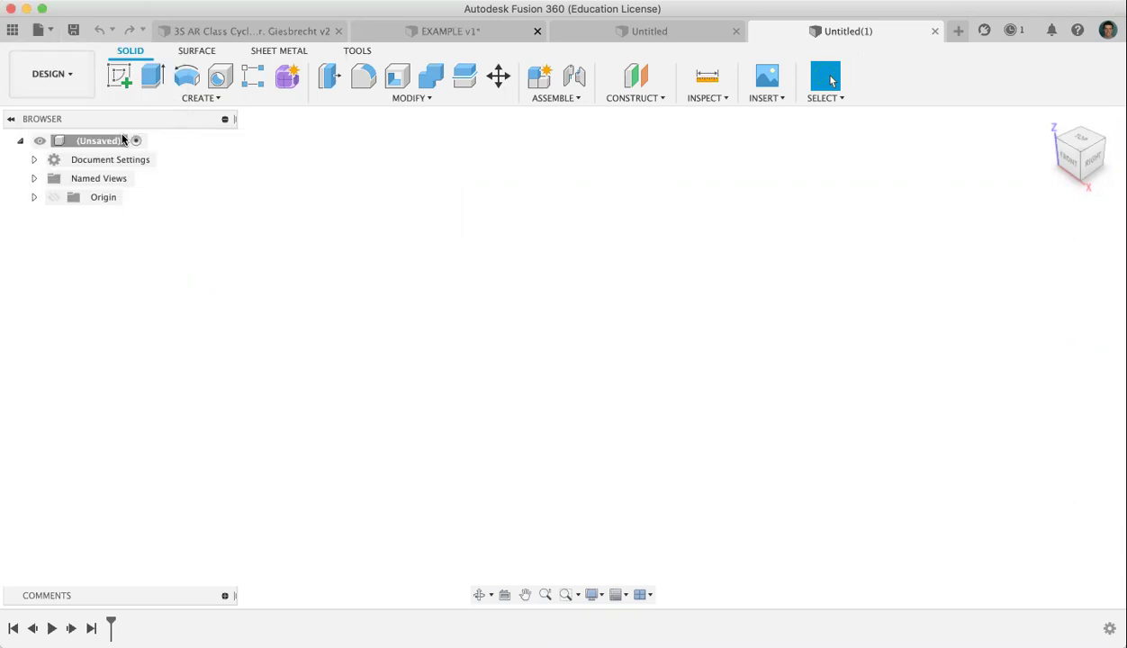
Step: Switch to the class cycle document with the stool seat and open the Leg 1 profile sketch for editing
click(831, 478)
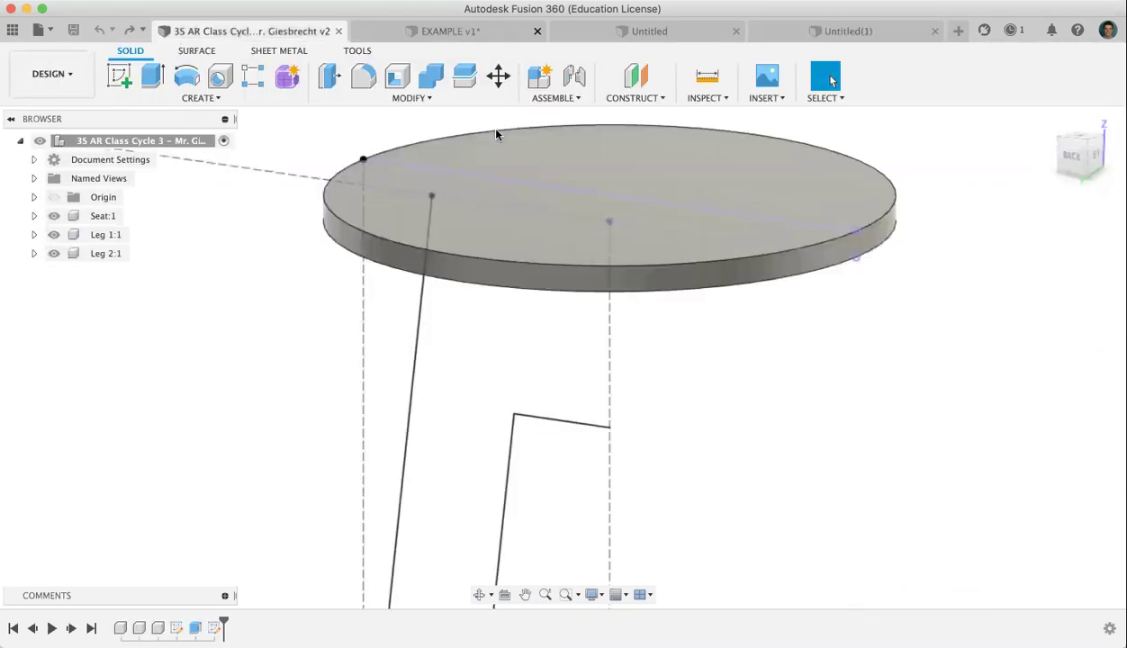
scroll(584, 247, down, 5)
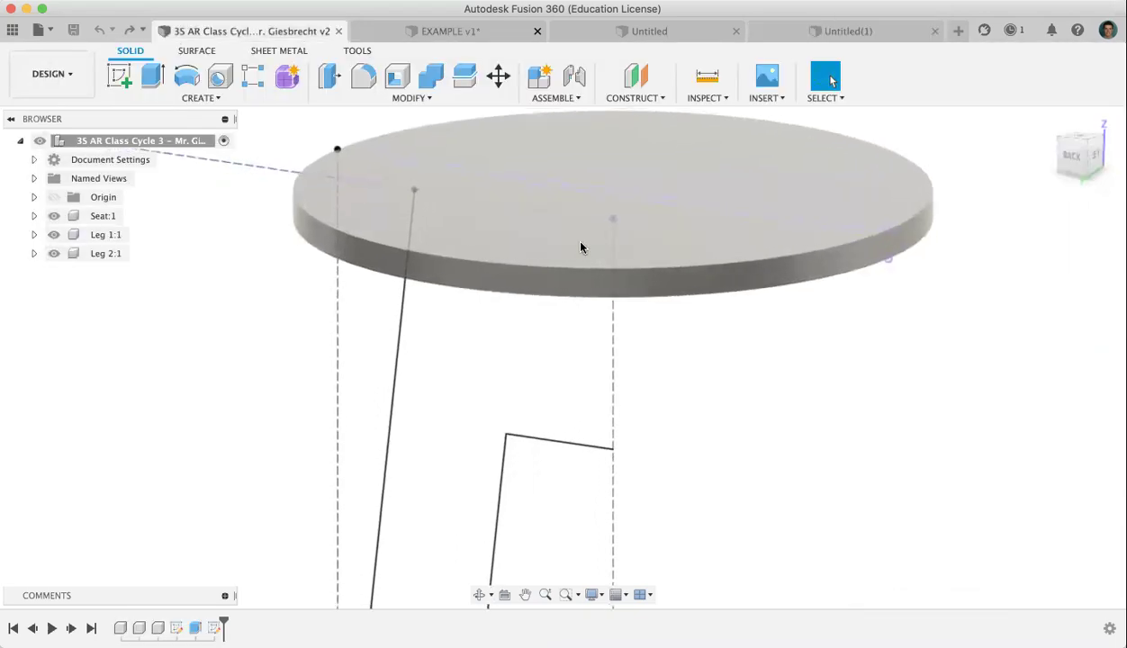
click(1047, 164)
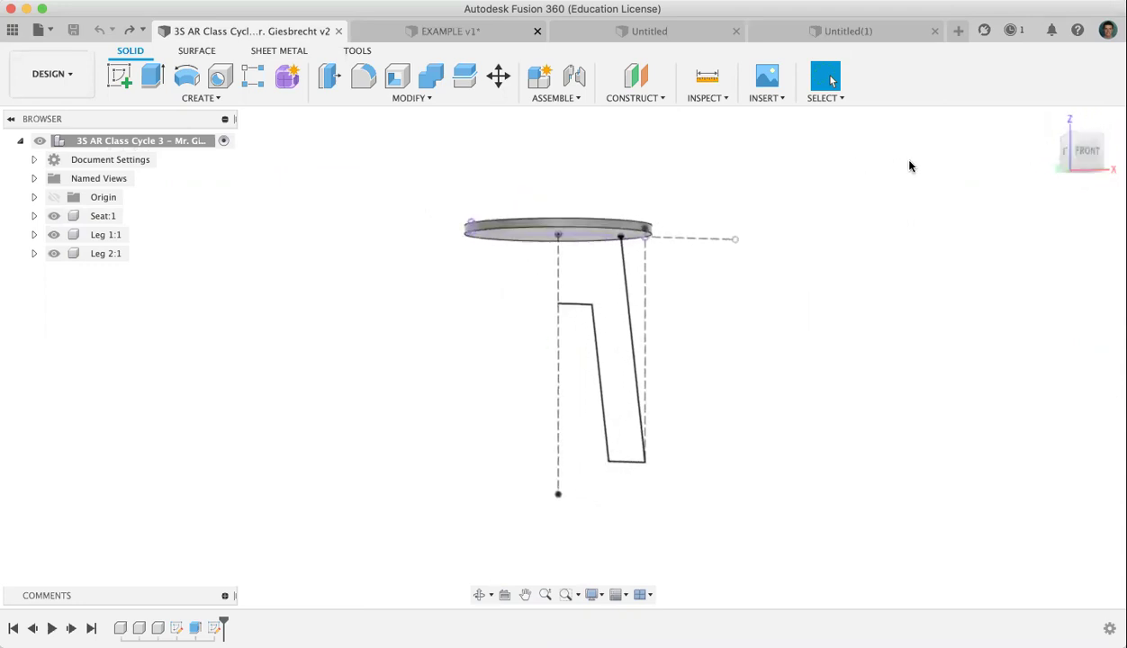
mouse_move(1076, 165)
mouse_down()
mouse_move(1035, 172)
mouse_move(1044, 167)
mouse_up()
click(628, 349)
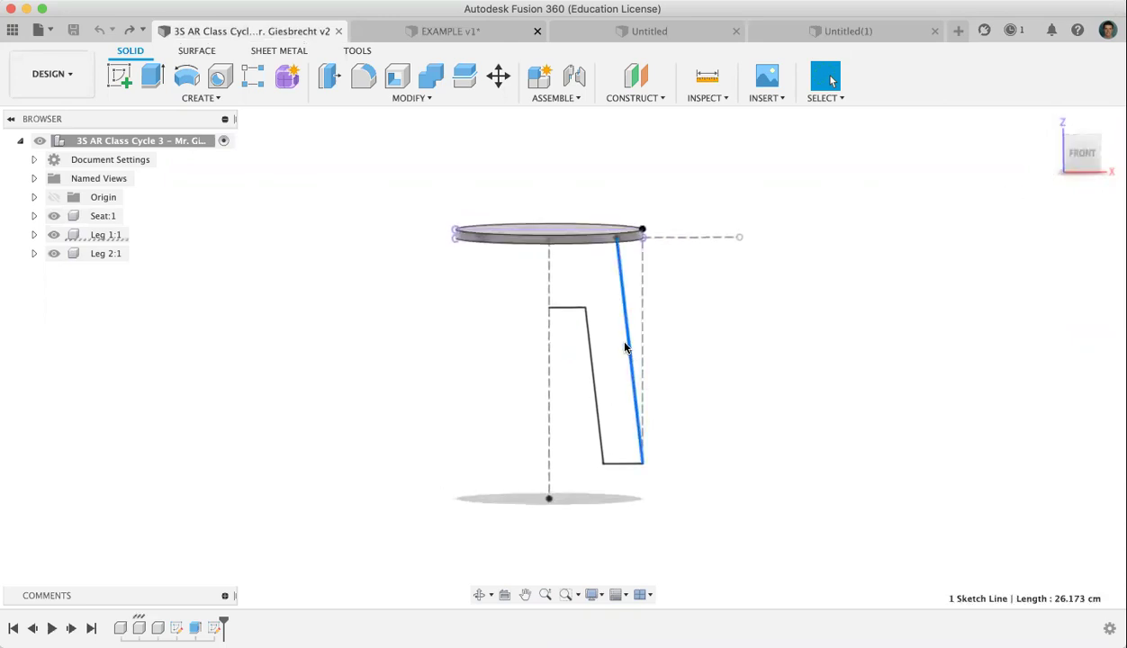
right_click(626, 348)
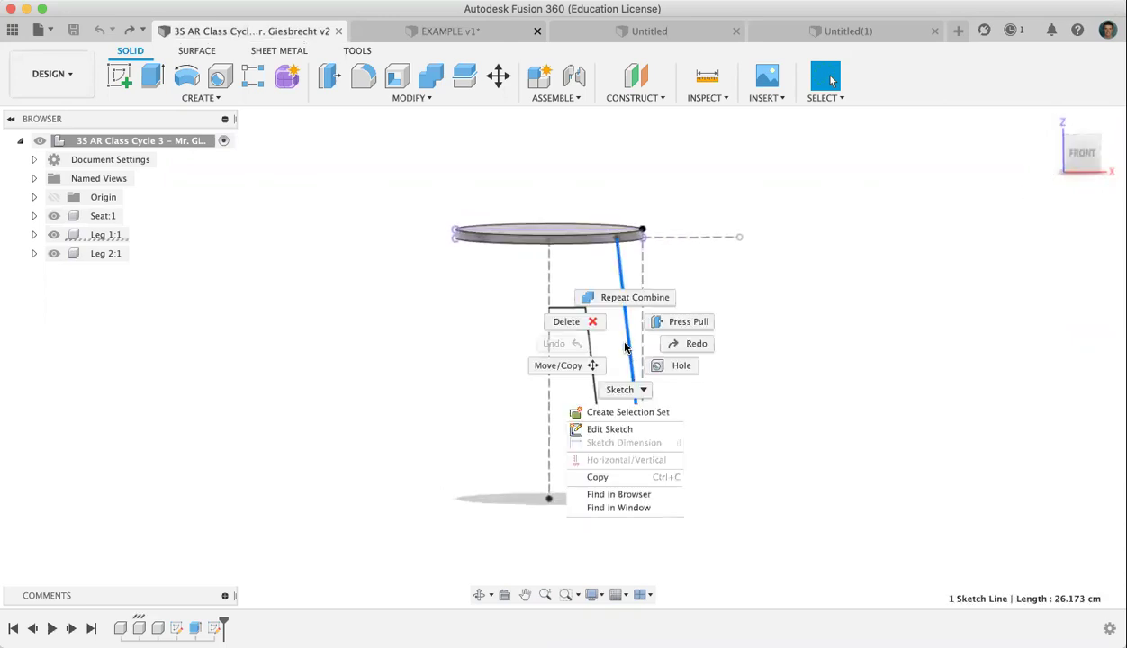
click(612, 429)
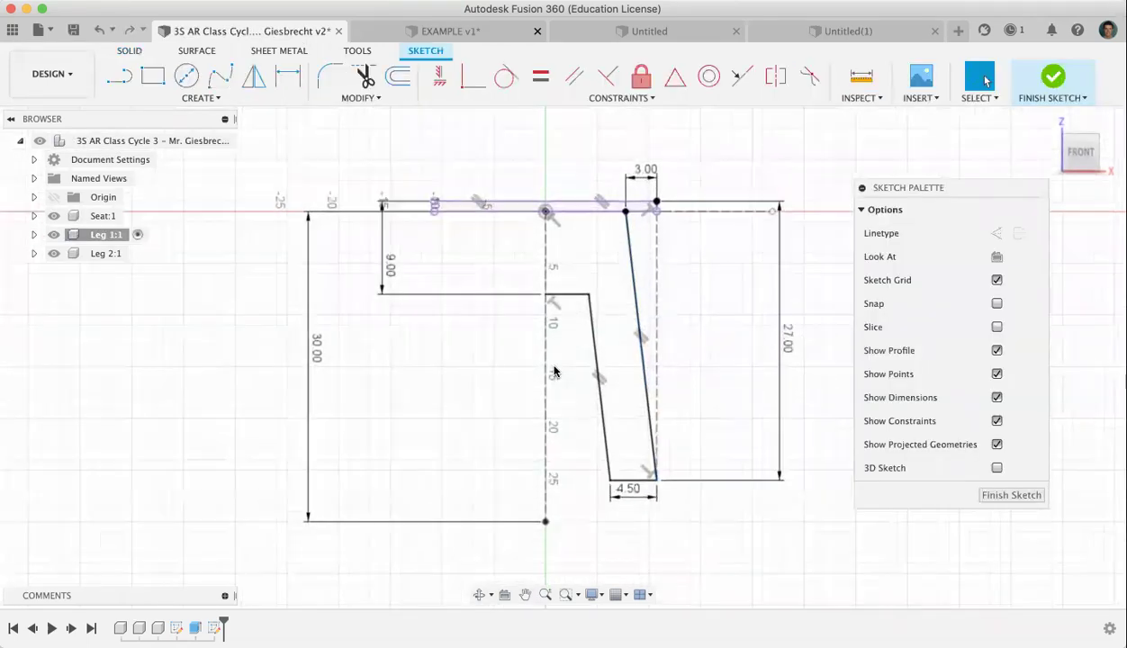
Step: Draw a vertical construction line from the origin straight up past the seat's upper surface
scroll(556, 371, up, 5)
scroll(535, 474, up, 1)
click(525, 594)
mouse_move(533, 329)
mouse_down()
mouse_move(476, 587)
mouse_move(421, 609)
mouse_up()
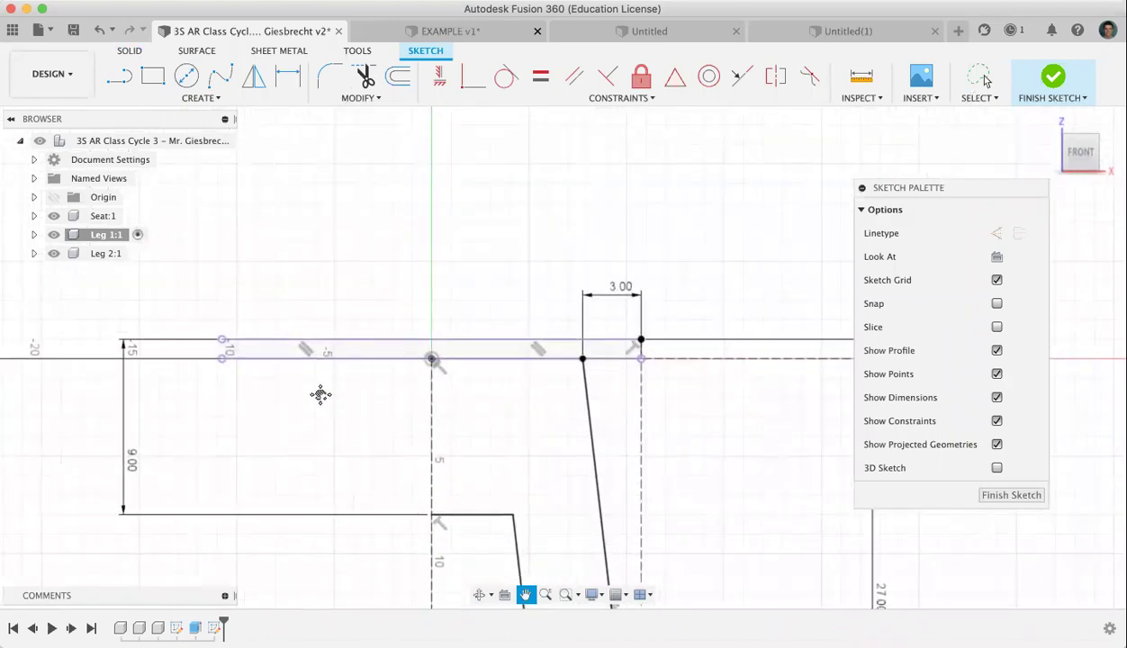
key(l)
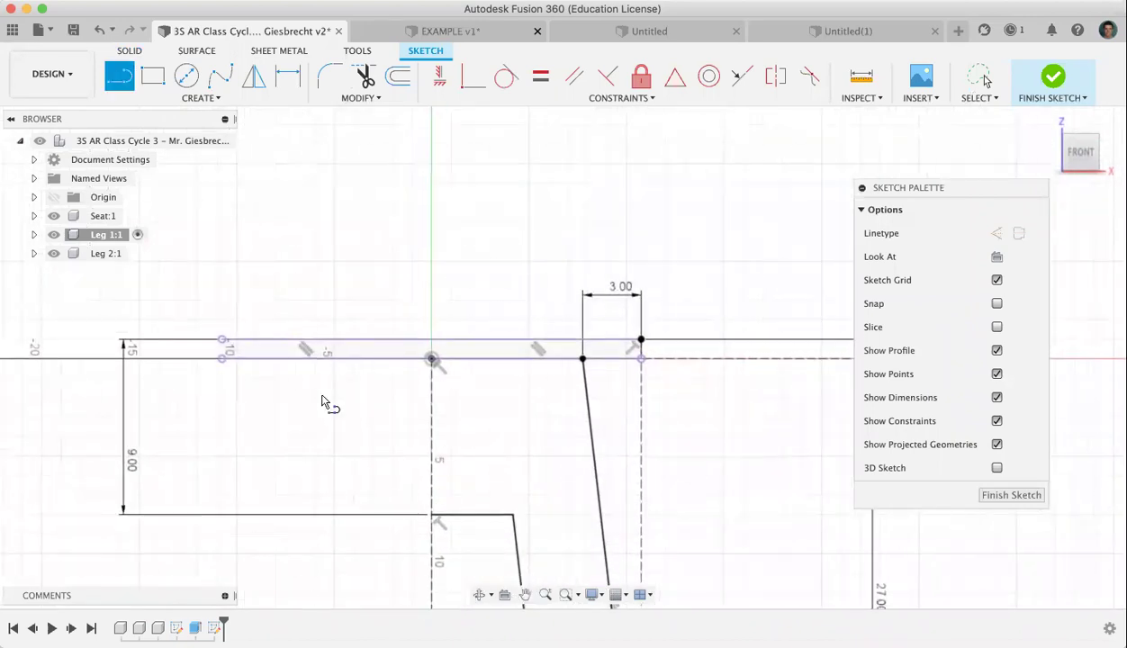
click(996, 234)
click(432, 360)
click(432, 181)
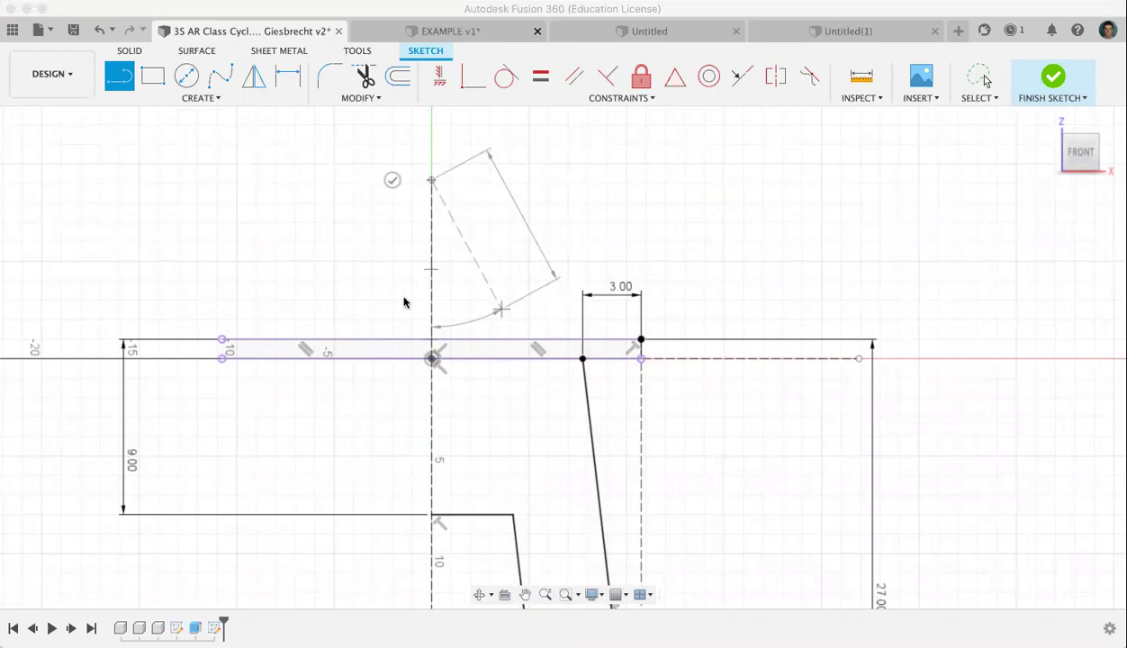
click(105, 30)
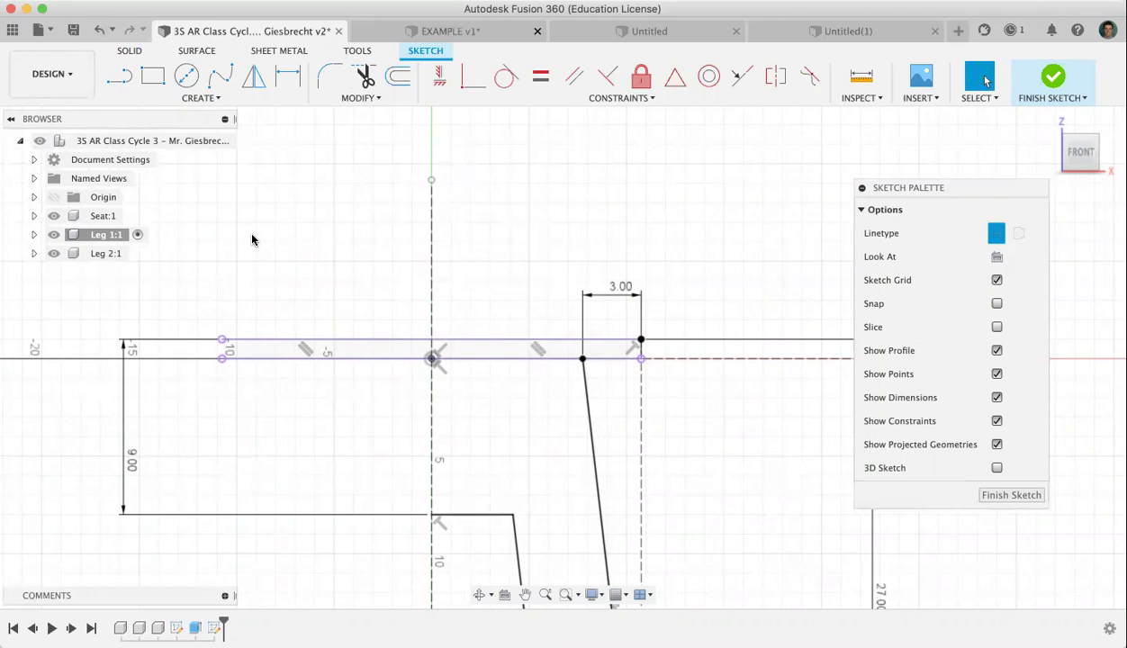
Step: Draw a solid horizontal line about 4.6 cm long, starting on the vertical construction line above the seat
click(119, 77)
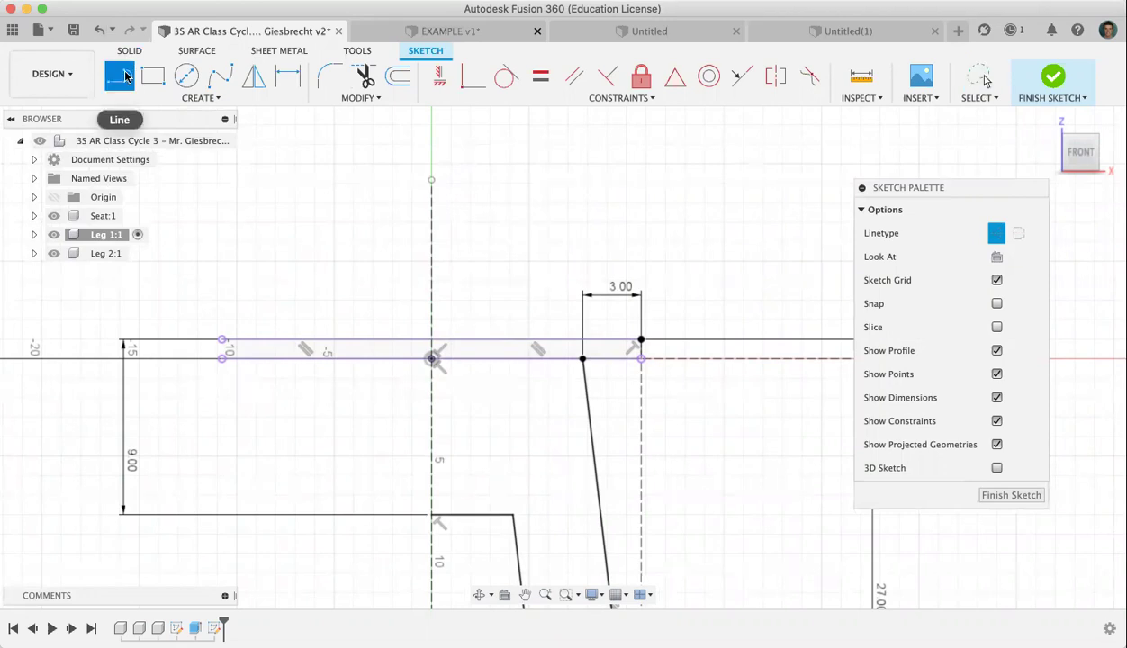
click(995, 232)
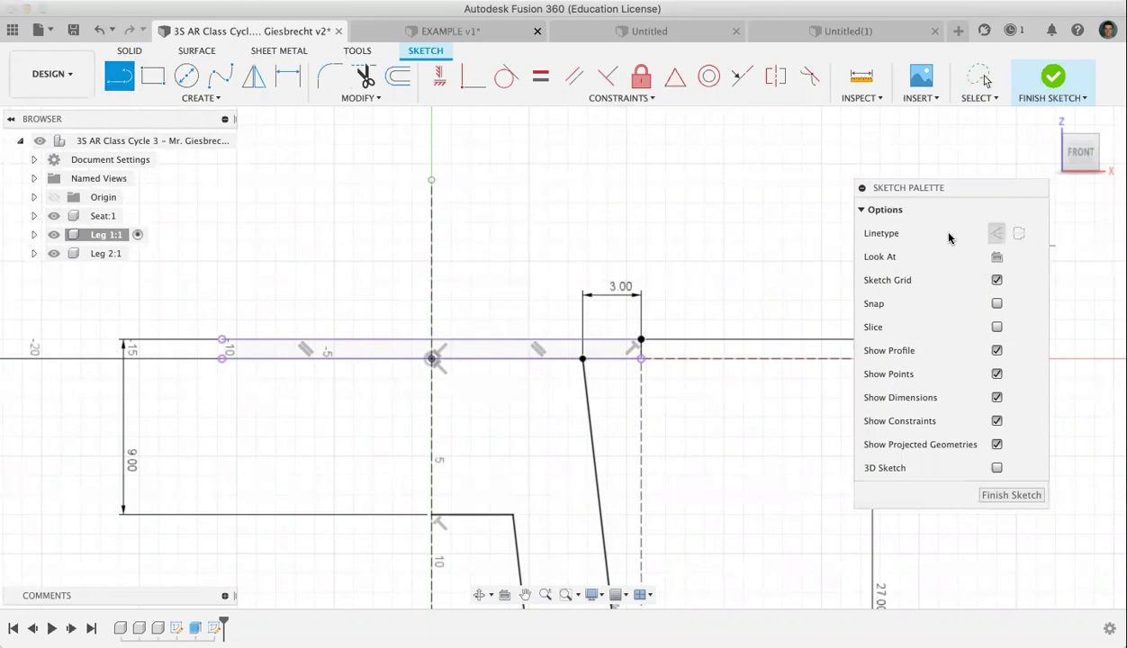
click(432, 280)
click(522, 280)
key(Escape)
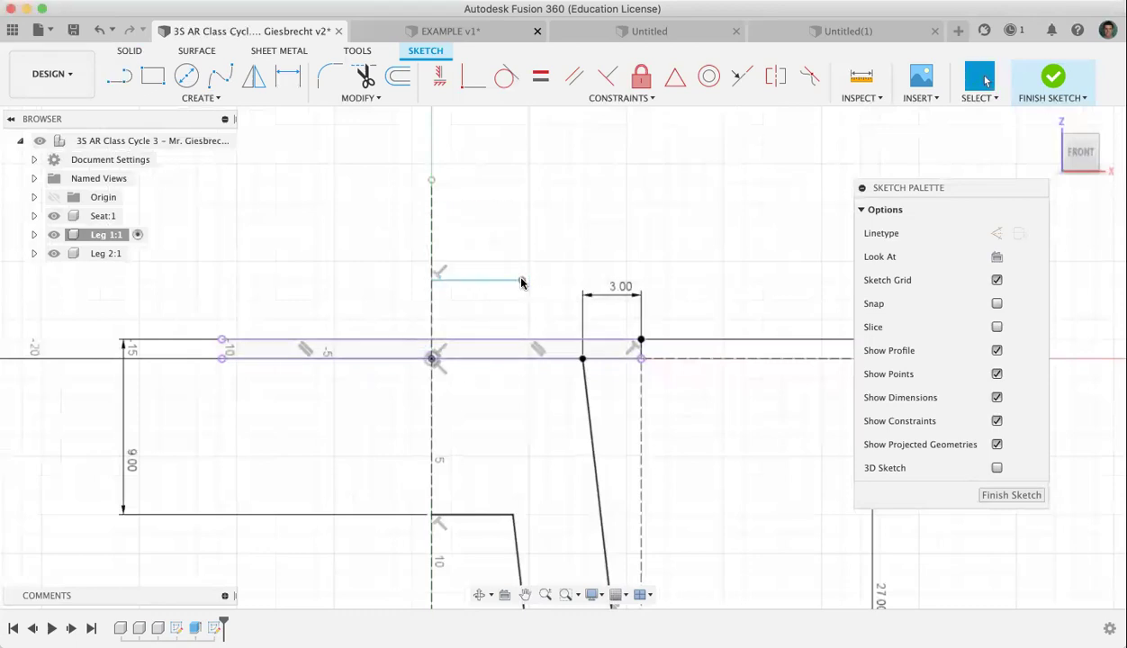
Step: Draw a vertical line about 4 cm down to the seat's underside, then a horizontal line to the upper end of the leg's outer edge
key(l)
click(521, 281)
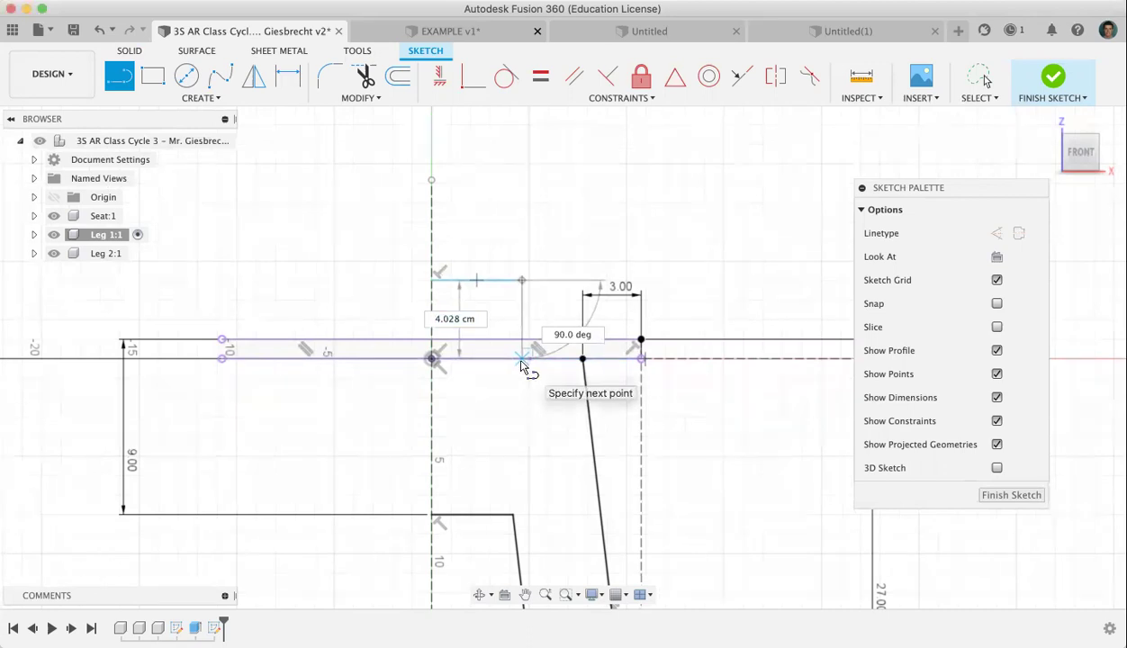
double_click(521, 360)
key(Escape)
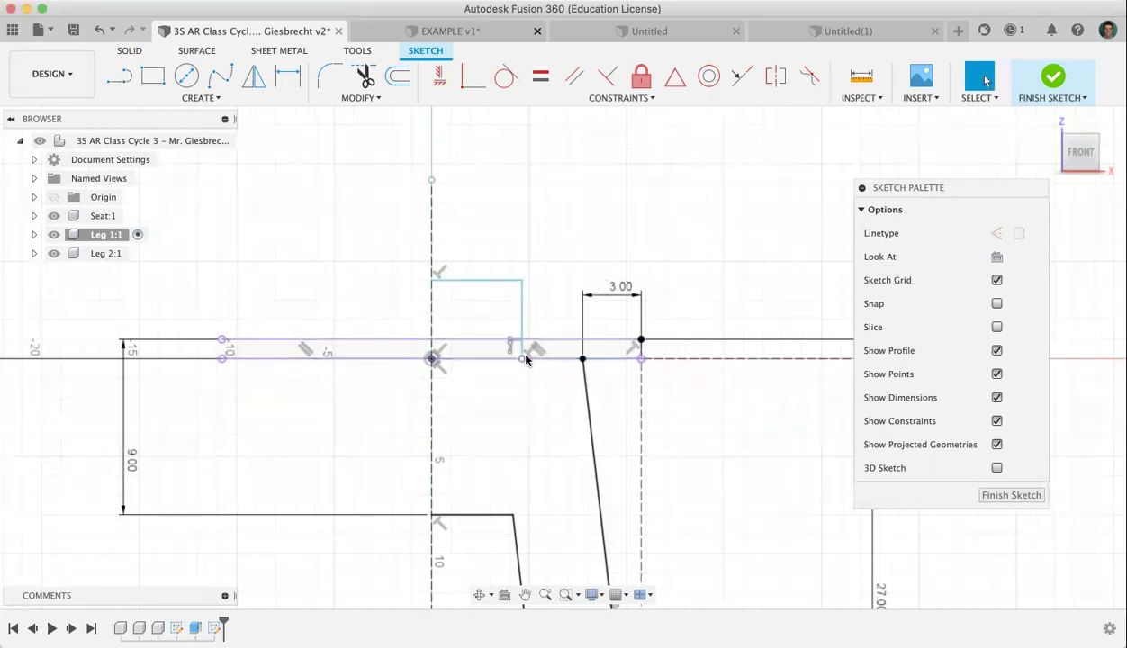
key(l)
click(523, 359)
double_click(583, 359)
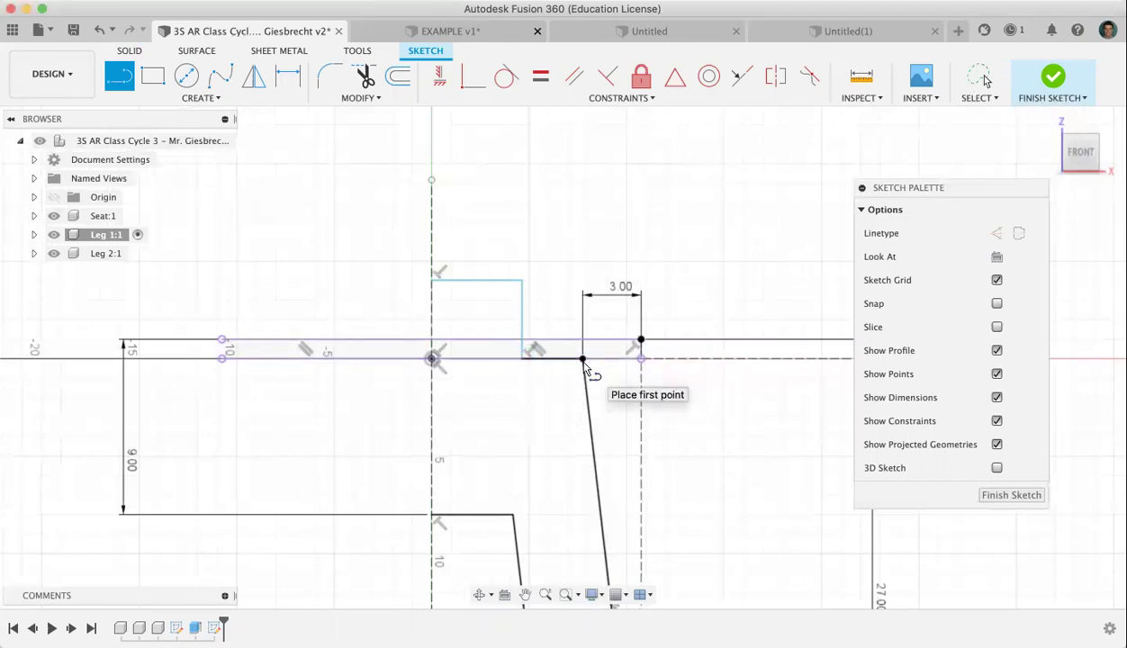
key(Escape)
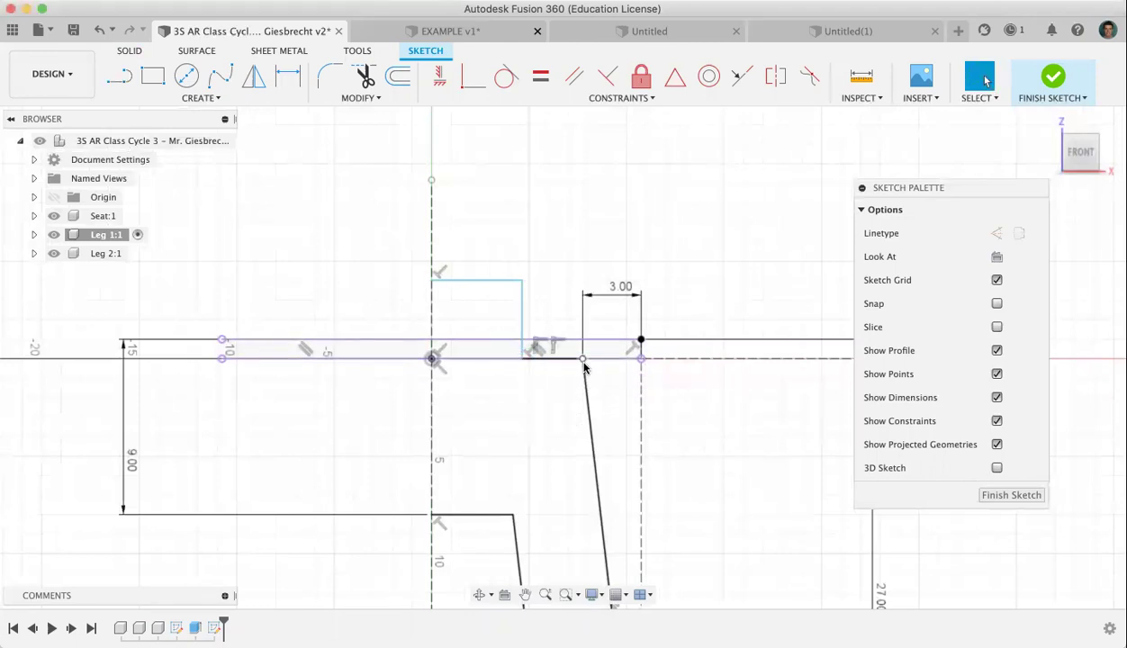
Step: Dimension the short vertical line of the leg's upper step to 1 cm
click(288, 76)
click(522, 305)
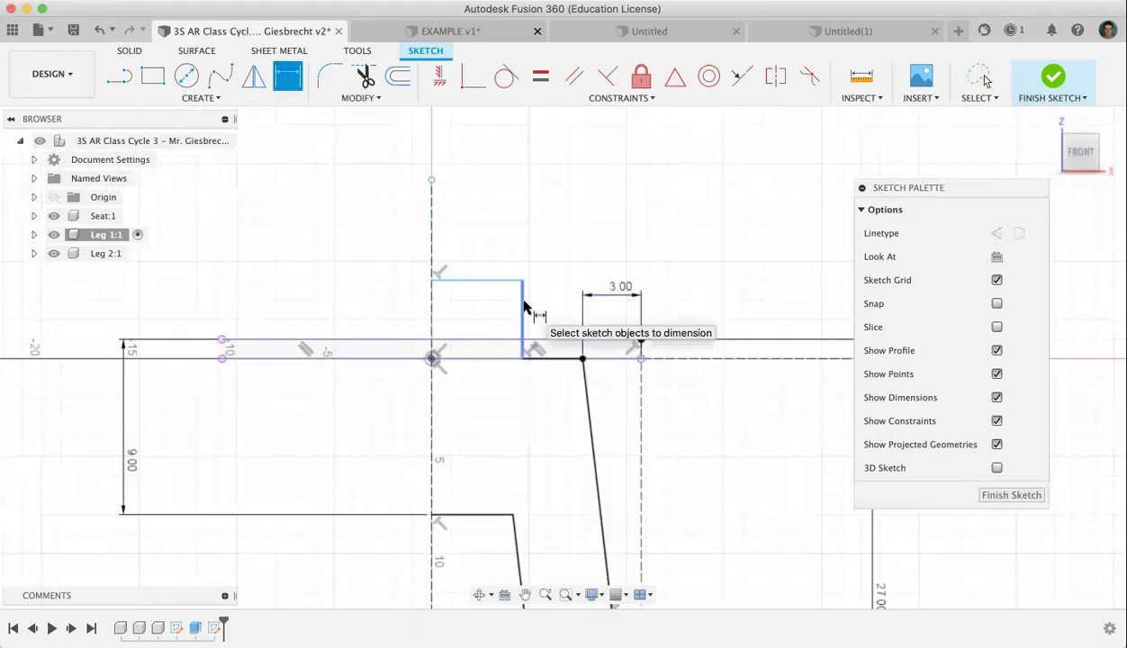
click(721, 350)
text(1)
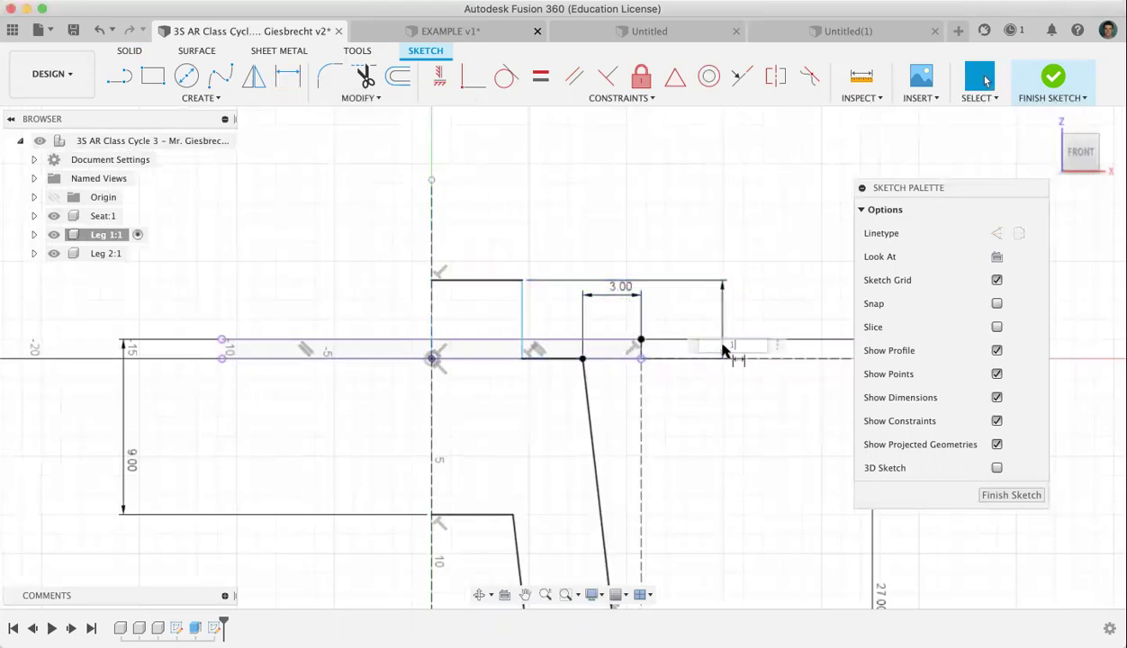
key(Return)
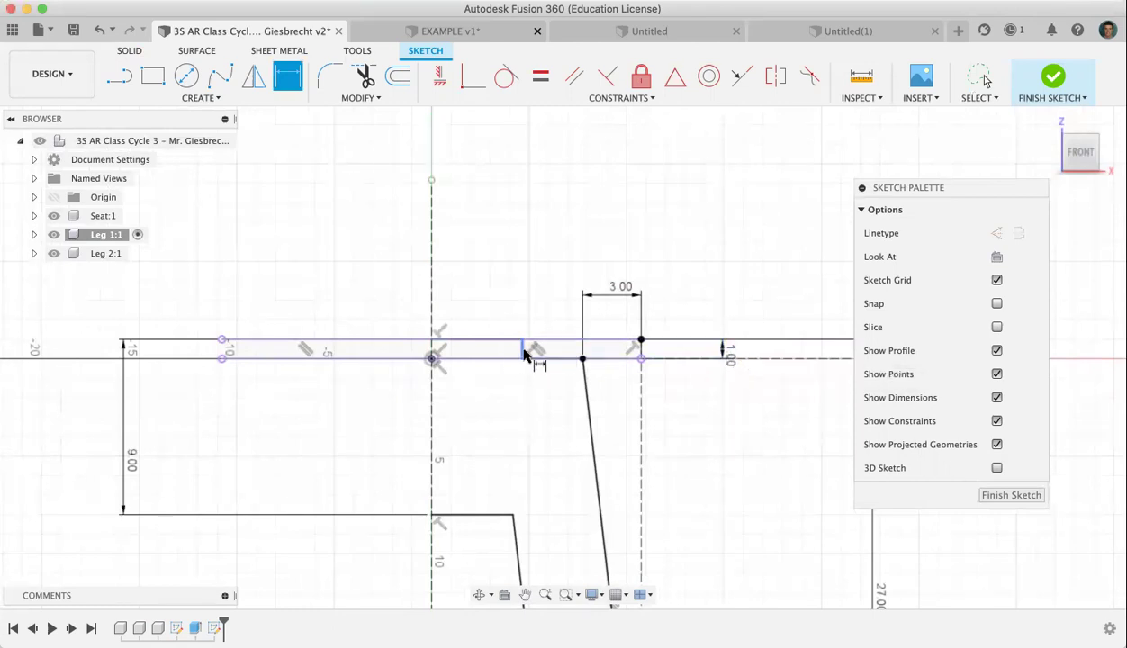
Step: Dimension the uppermost horizontal line of the leg profile to 4.5 cm
click(486, 343)
click(488, 280)
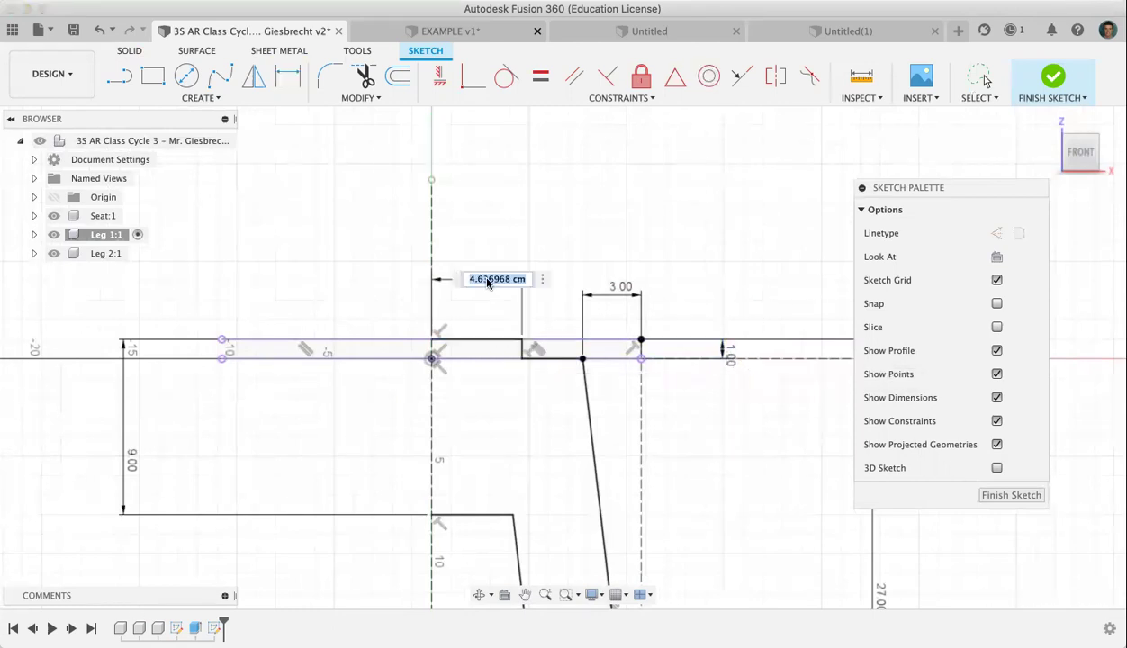
text(4.5)
key(Return)
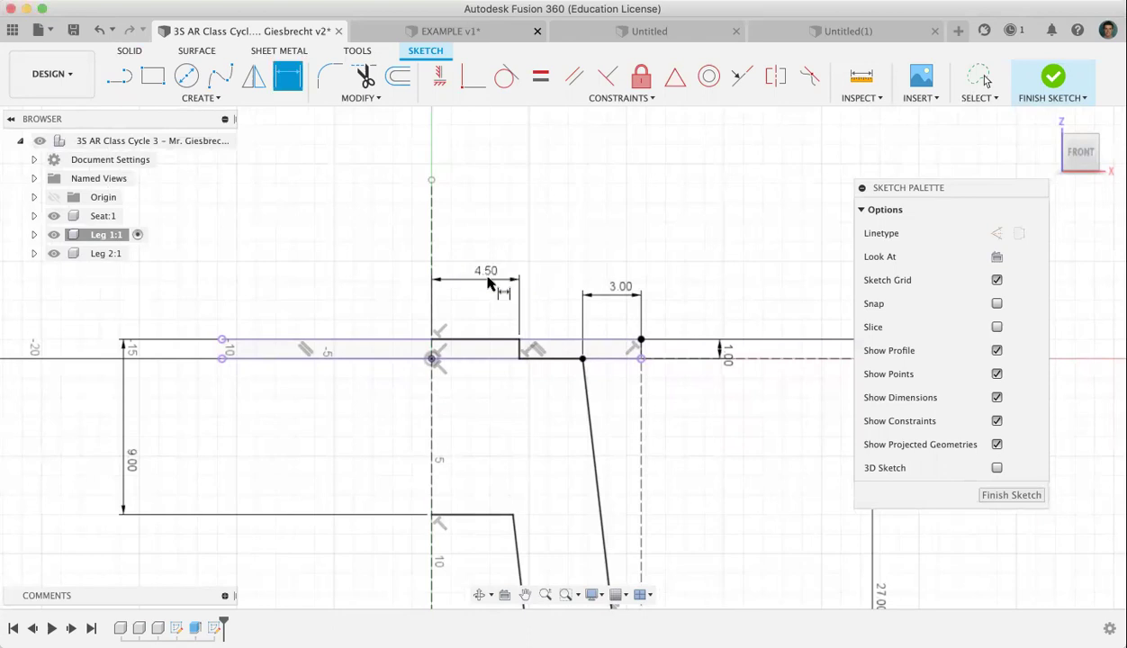
click(555, 360)
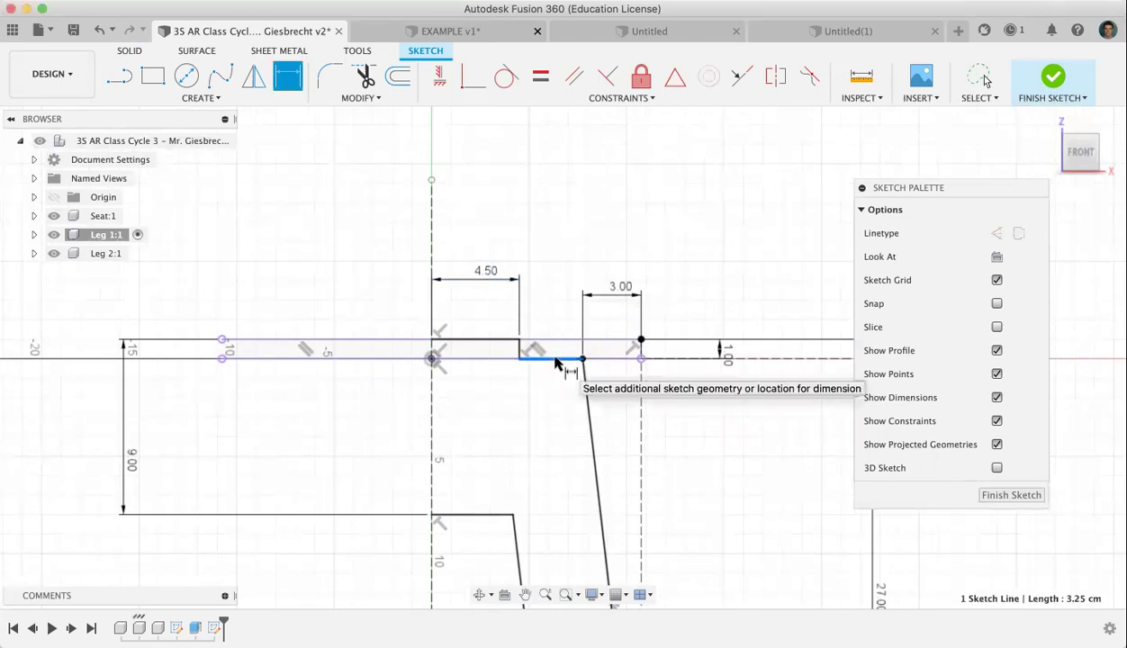
key(Escape)
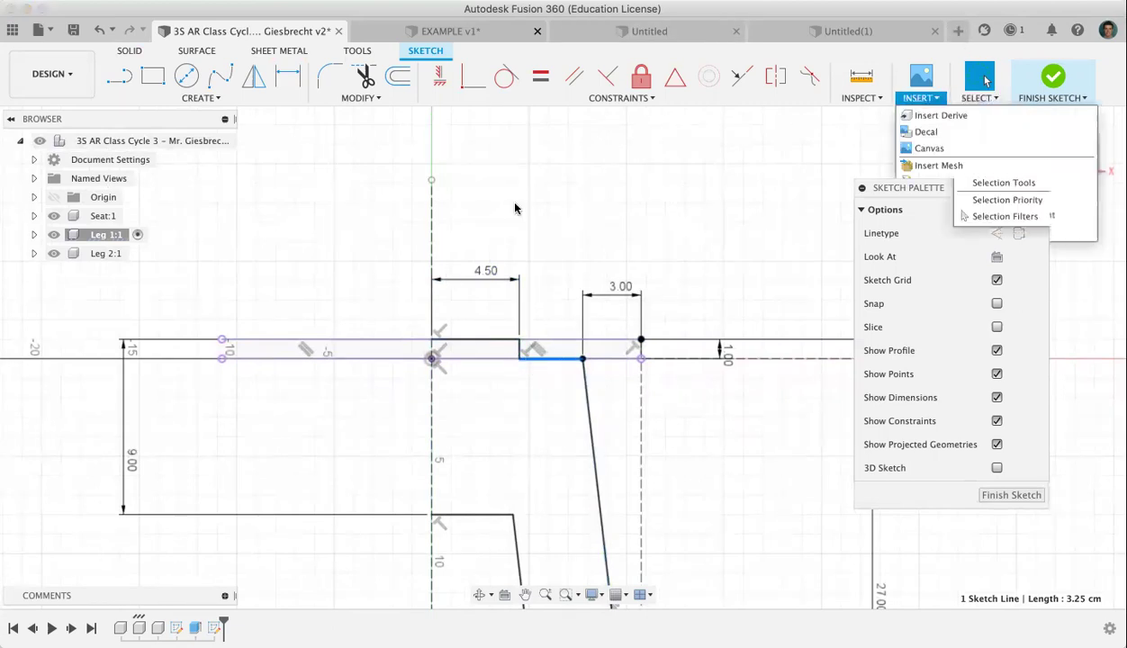
Step: Delete the horizontal construction line and the projected seat line that overlap along the seat's underside
click(462, 360)
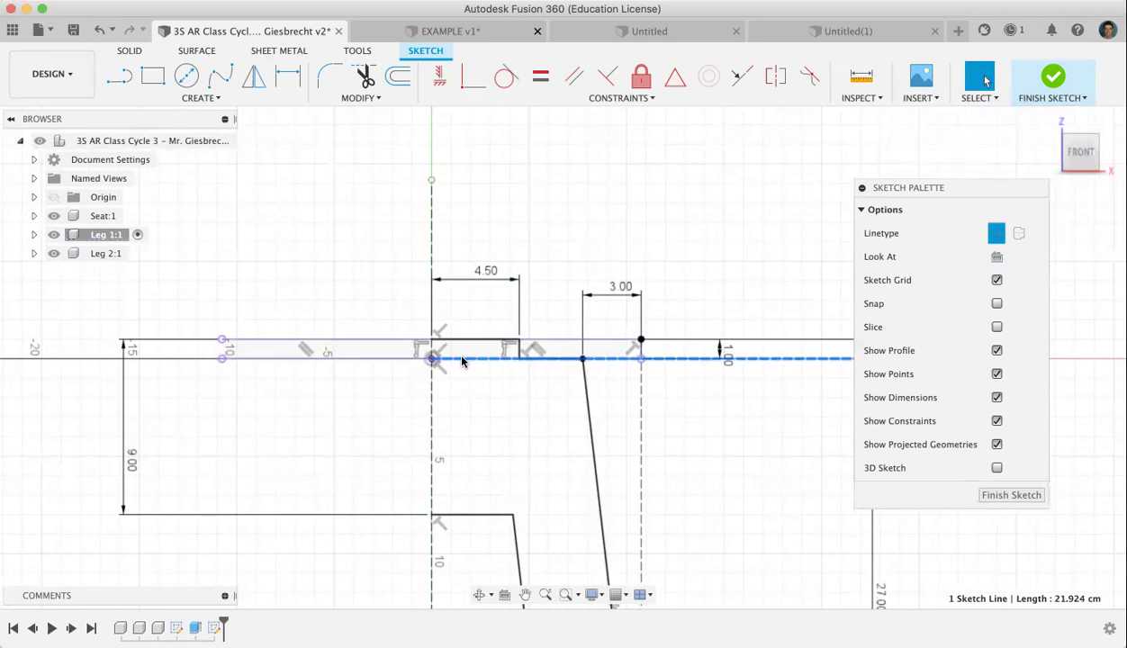
key(Delete)
click(461, 361)
key(Delete)
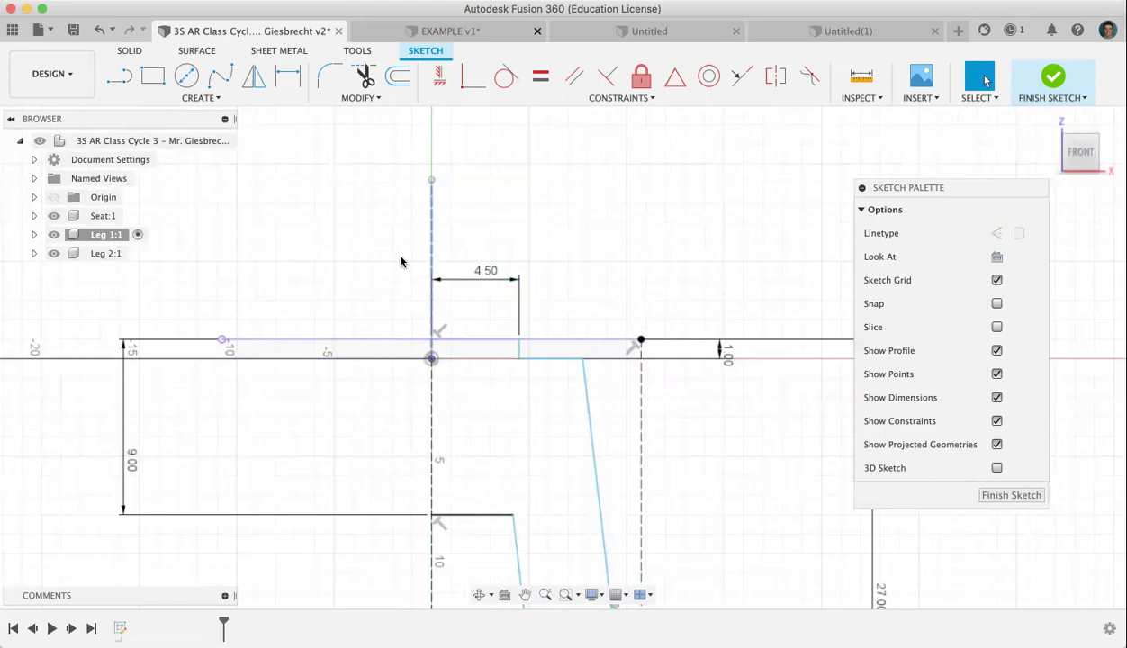
Step: Mirror the seven solid lines of the half leg profile about the vertical construction line and finish the sketch
click(252, 81)
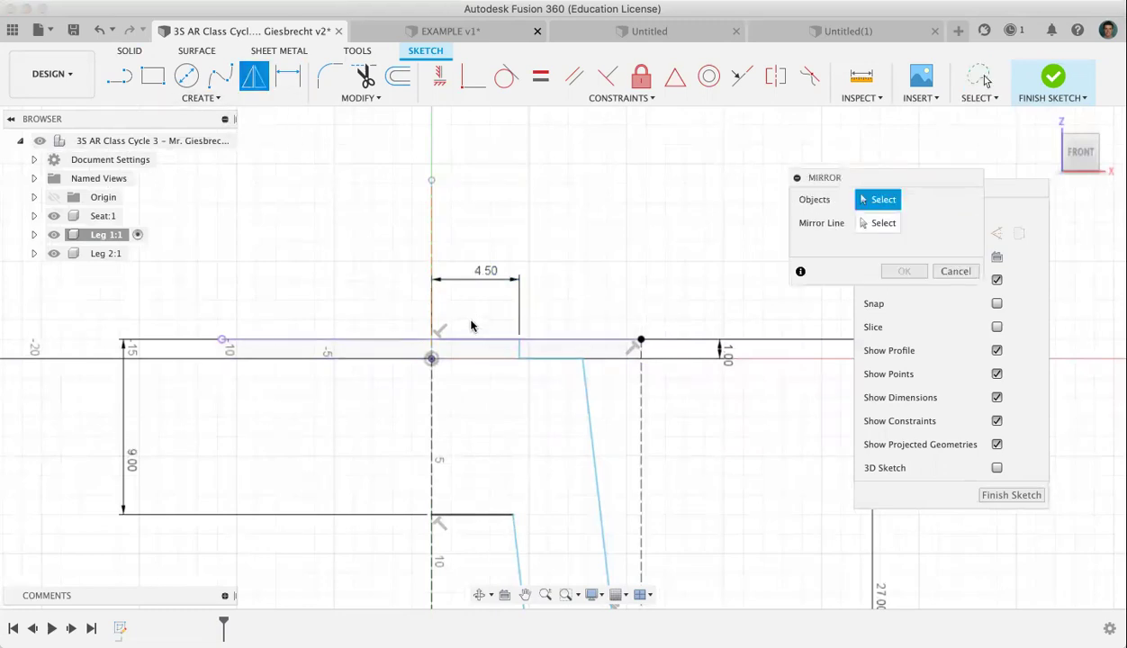
click(473, 340)
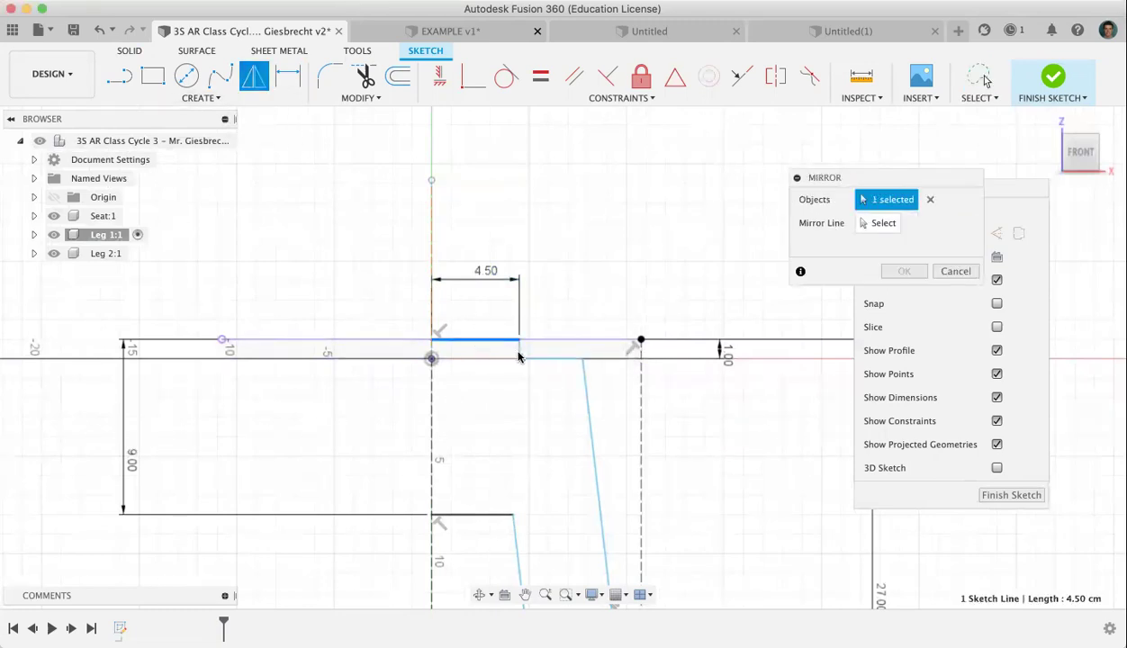
click(521, 351)
click(545, 358)
click(586, 389)
scroll(585, 392, up, 1)
scroll(585, 391, down, 6)
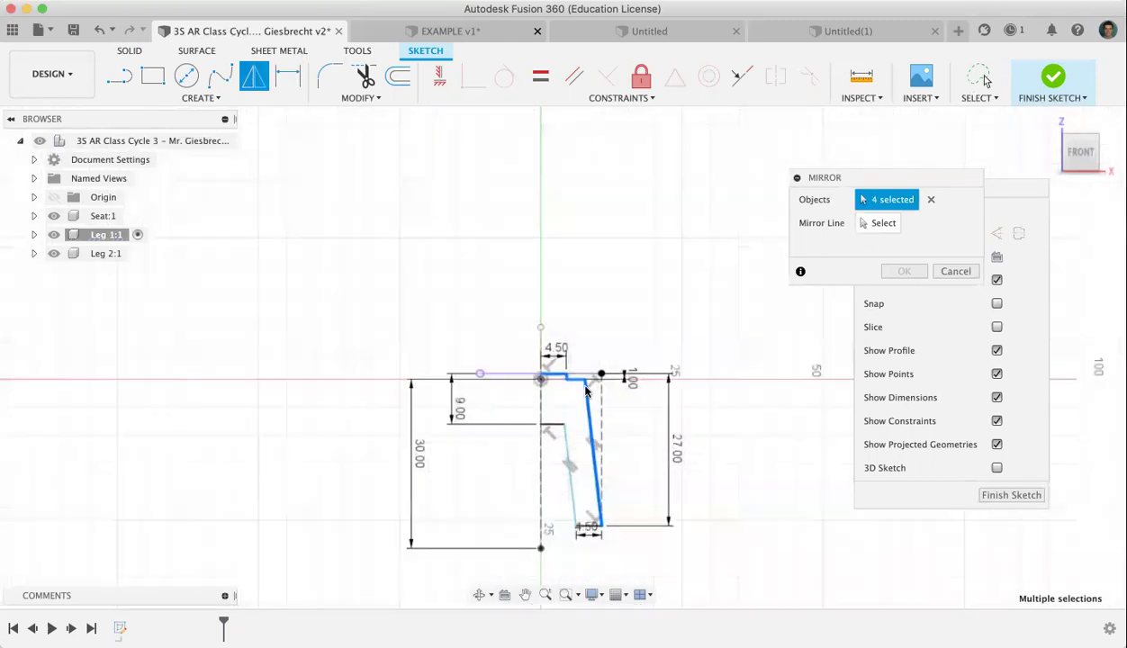
click(574, 480)
click(555, 420)
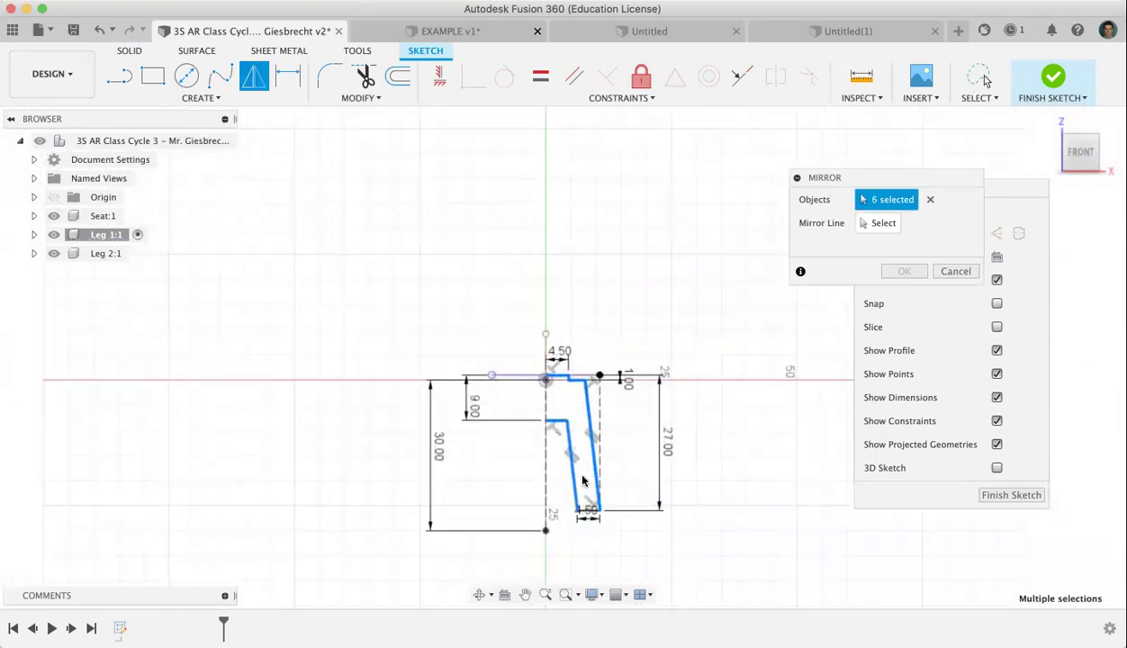
click(586, 505)
click(544, 407)
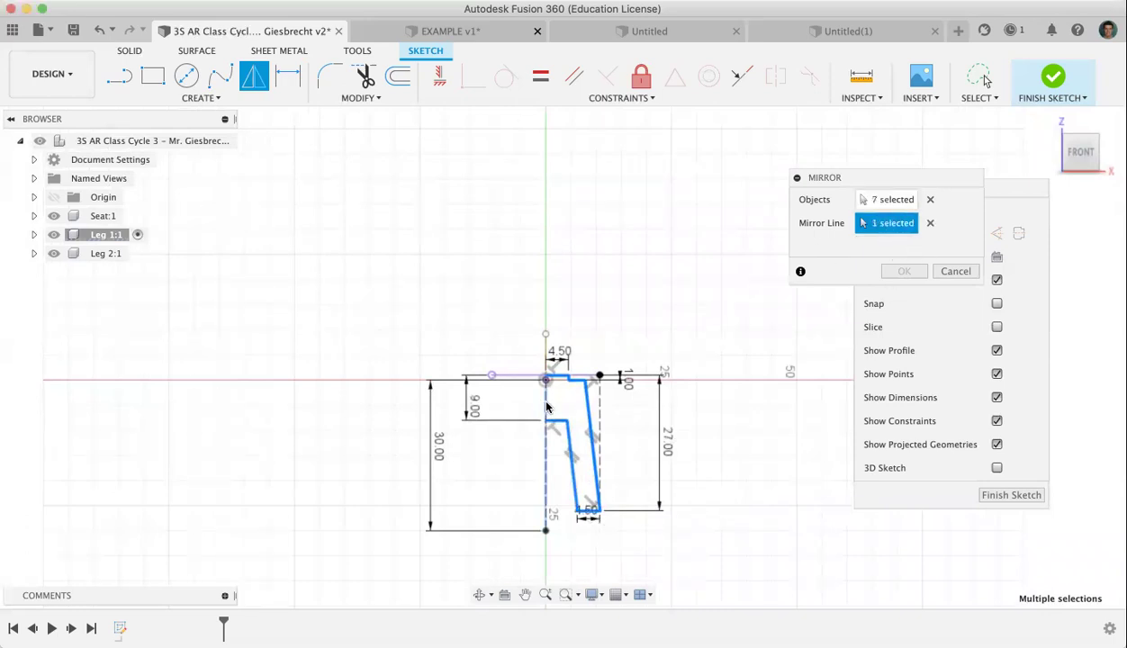
click(996, 496)
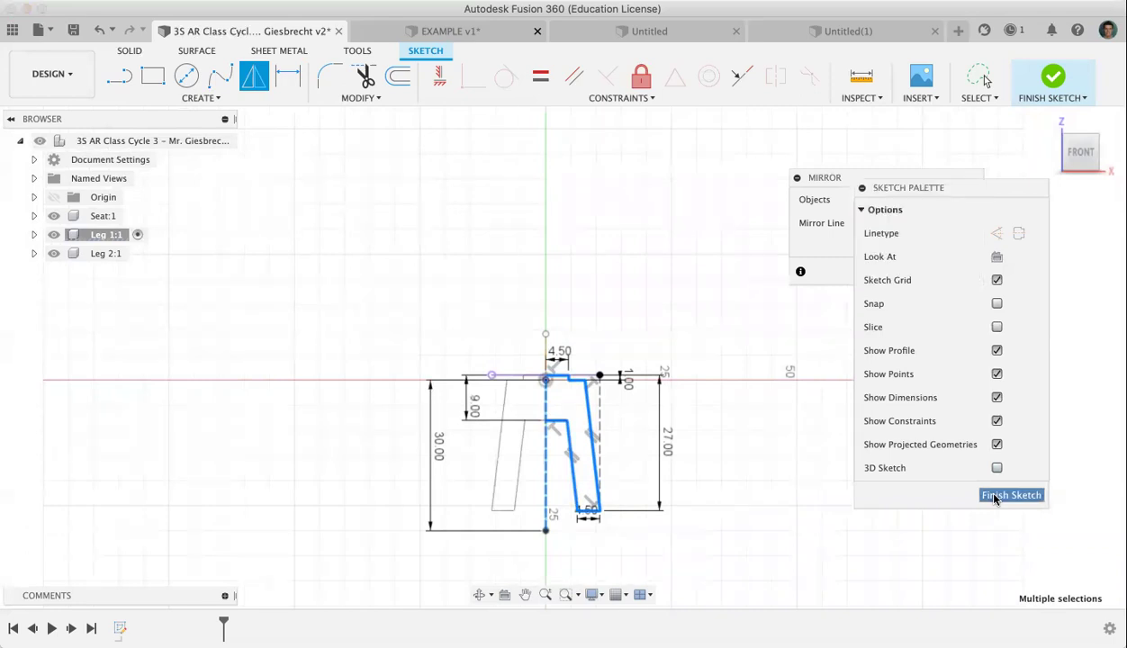
click(835, 276)
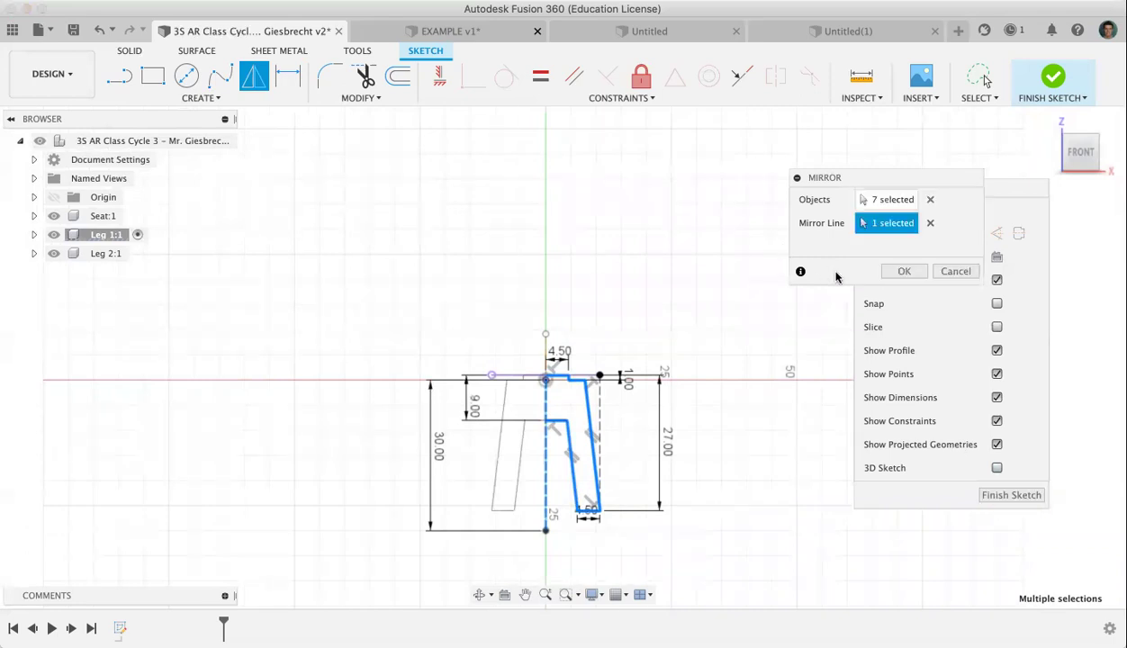
click(902, 272)
scroll(521, 394, up, 6)
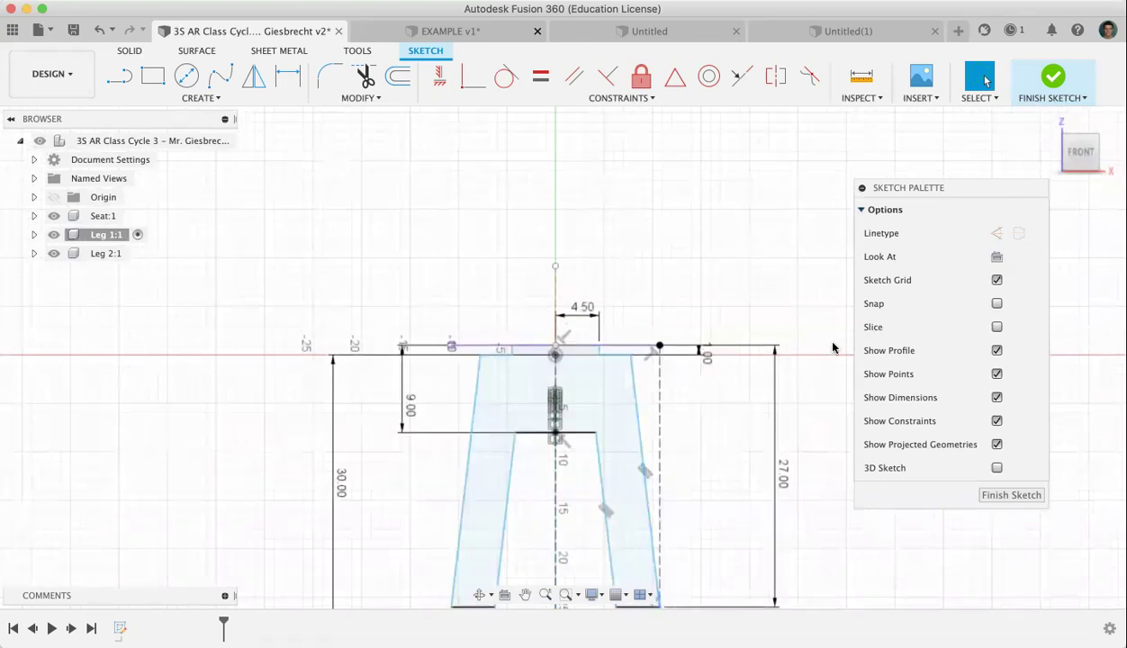
click(1008, 496)
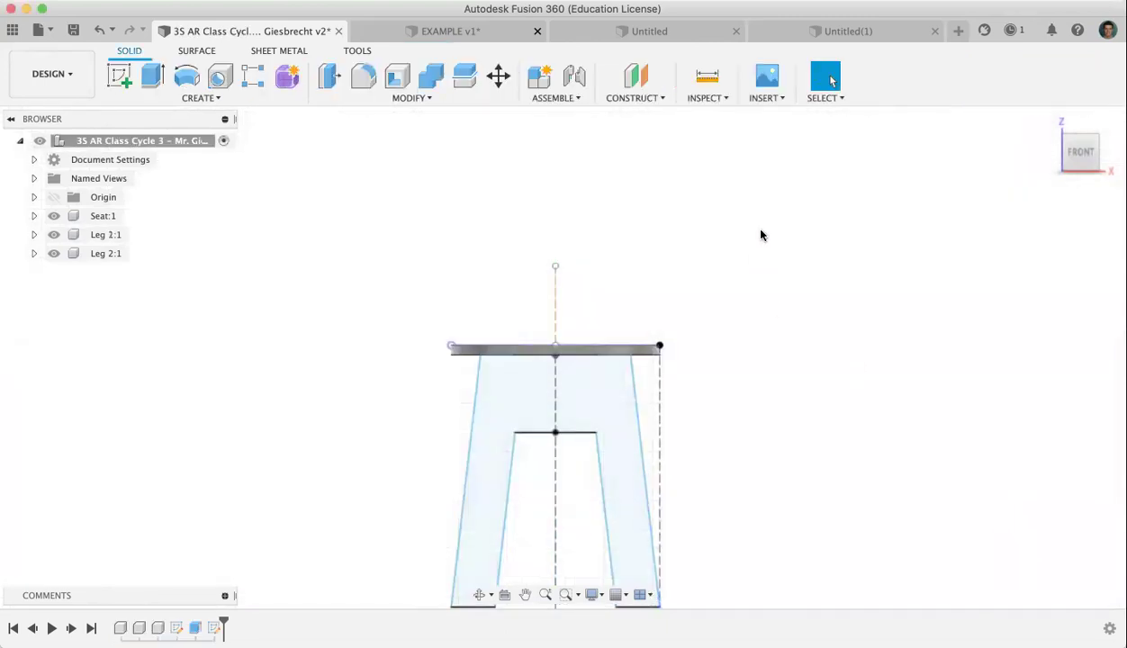
Step: Activate the Leg 1 component and extrude its closed leg profile symmetrically by 0.5 cm as a new body
mouse_move(1084, 161)
mouse_down()
mouse_move(1050, 202)
mouse_move(1034, 206)
mouse_move(1034, 191)
mouse_move(1013, 204)
mouse_move(1029, 215)
mouse_move(1055, 176)
mouse_up()
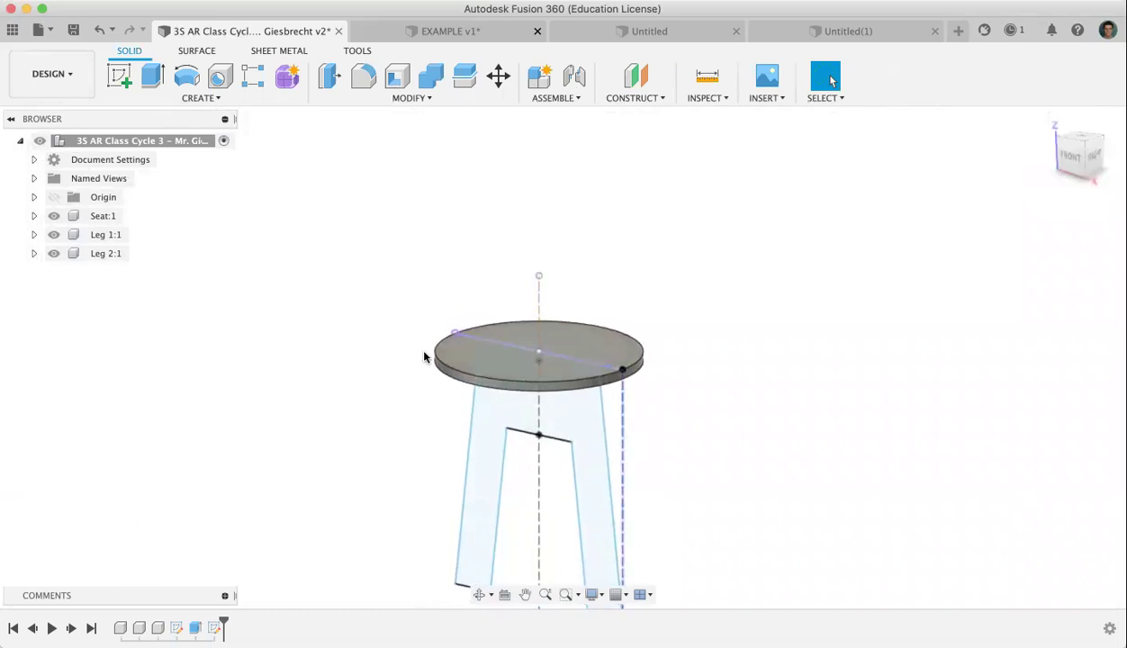
click(107, 235)
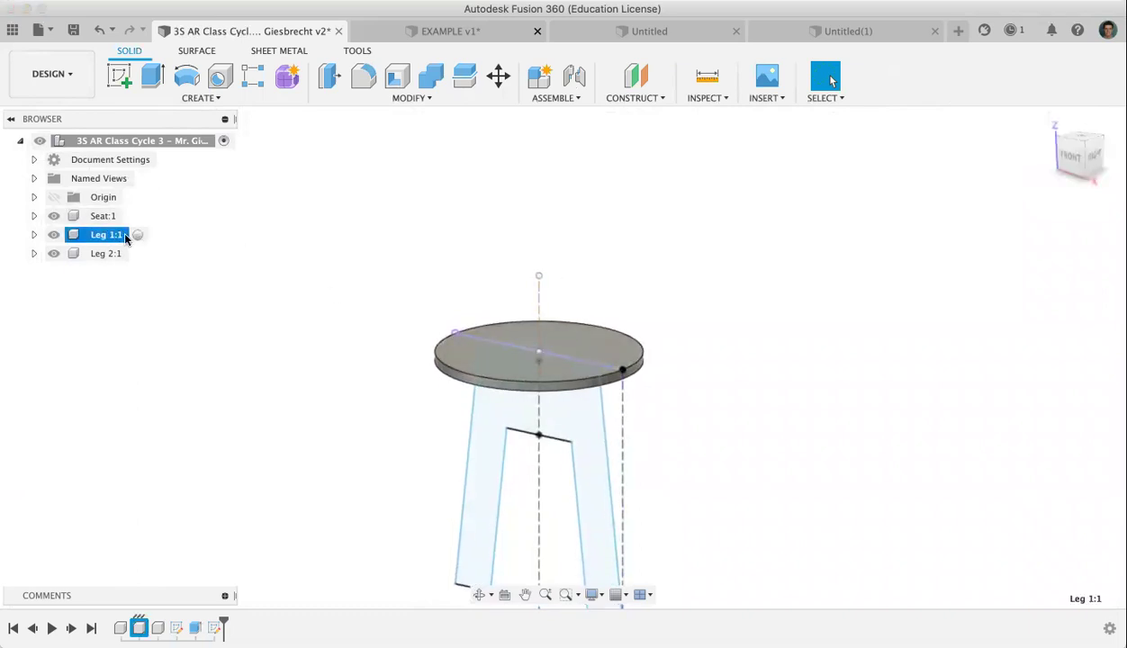
click(137, 235)
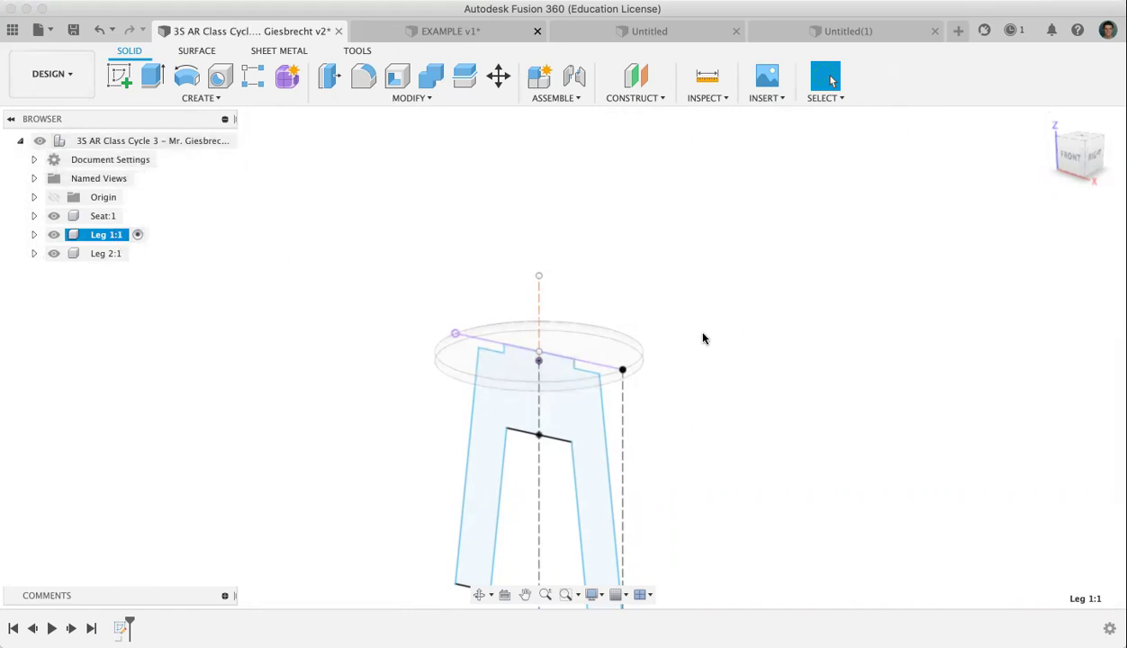
click(590, 435)
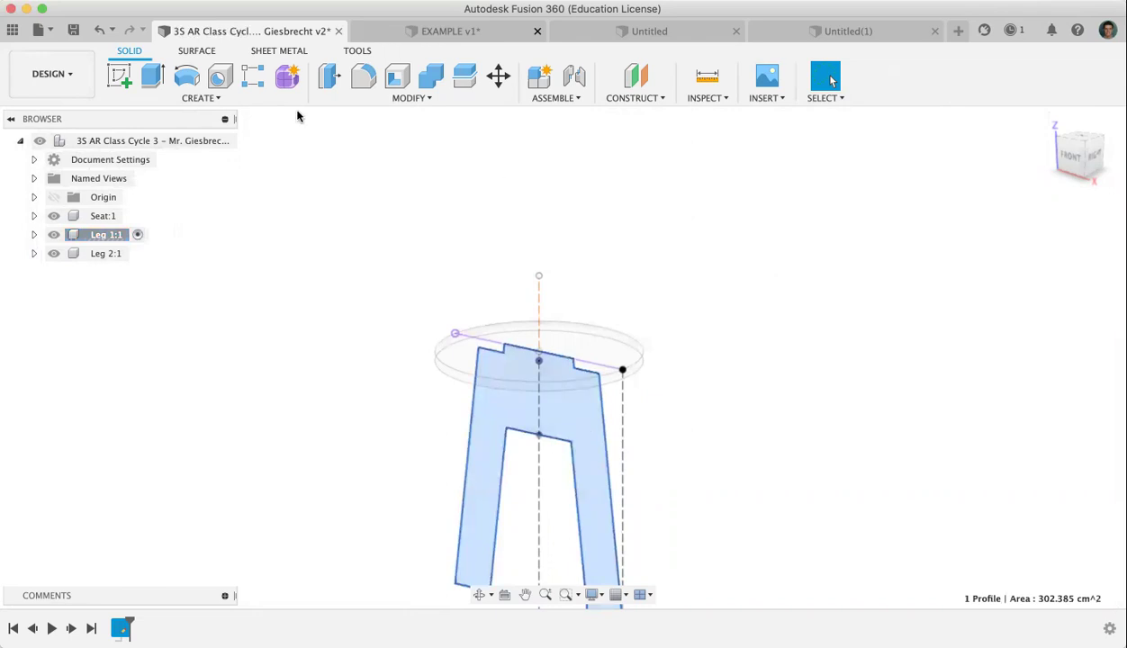
click(152, 76)
click(911, 271)
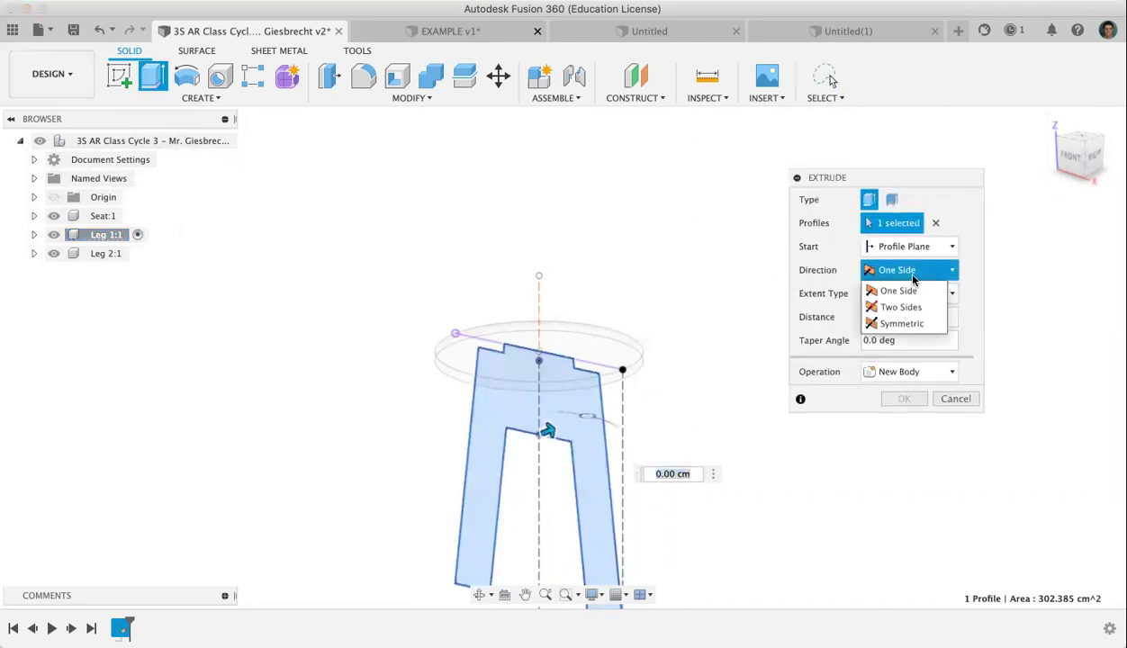
click(916, 324)
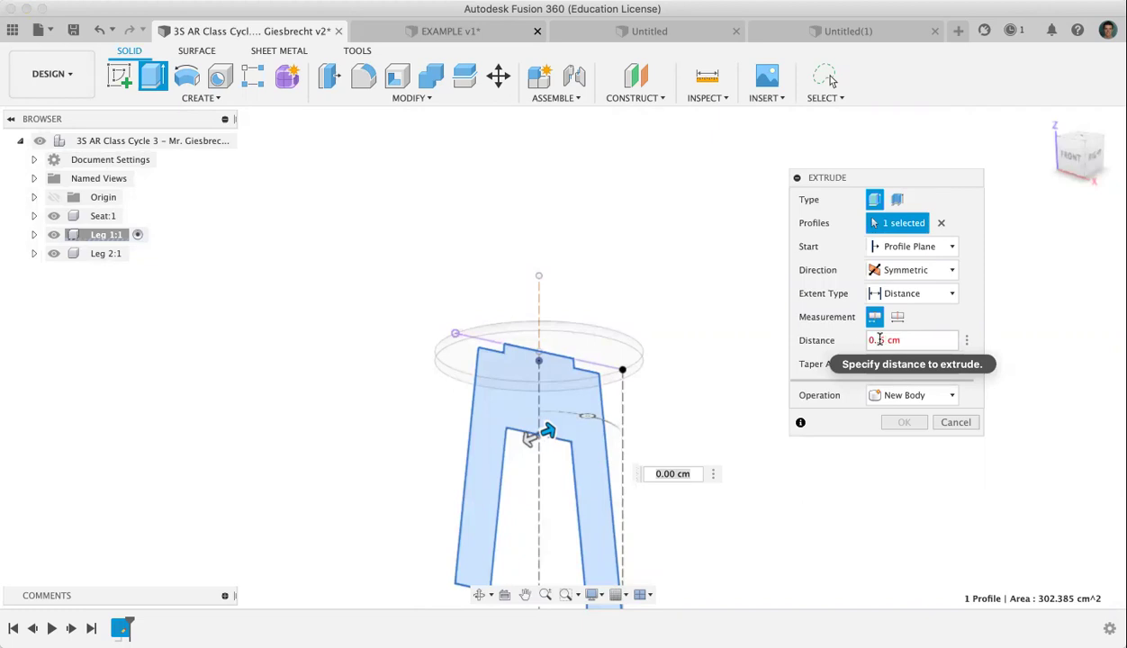
text(5)
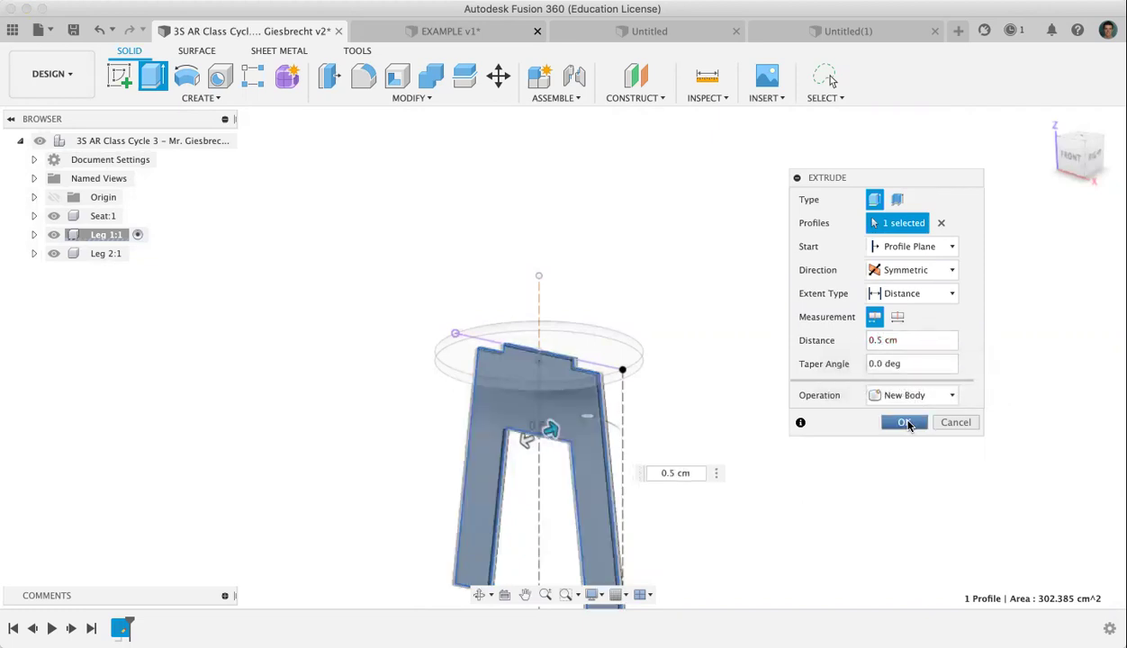
click(906, 422)
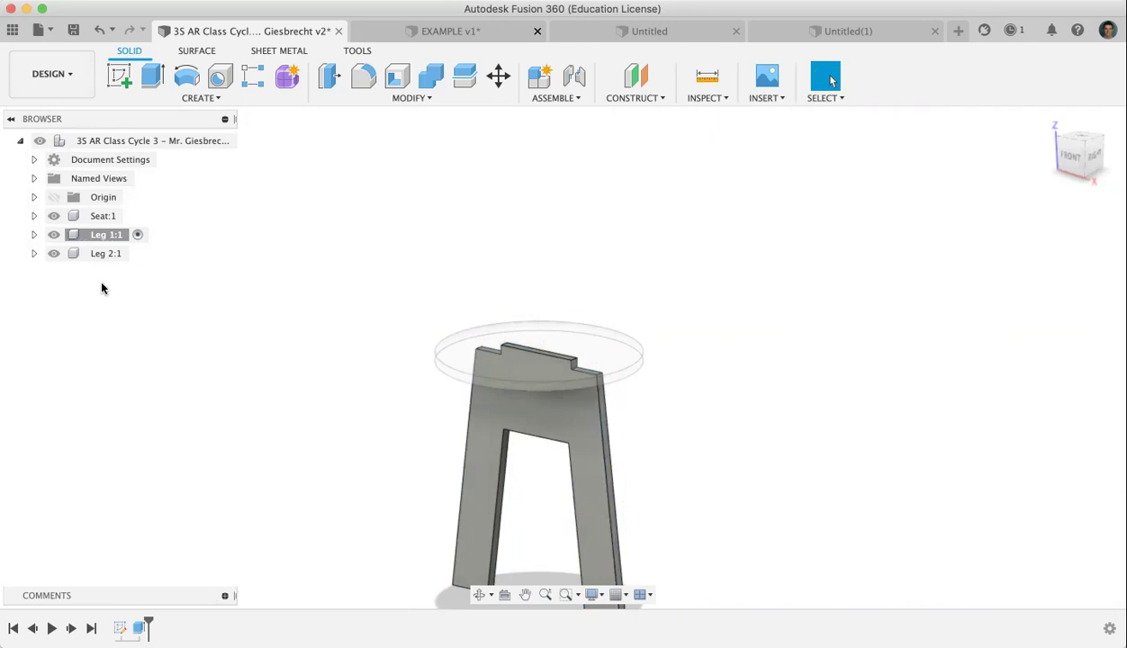
Step: Copy the Leg 1 component and paste it as a new, independent component inside the activated Leg 2 component
right_click(110, 235)
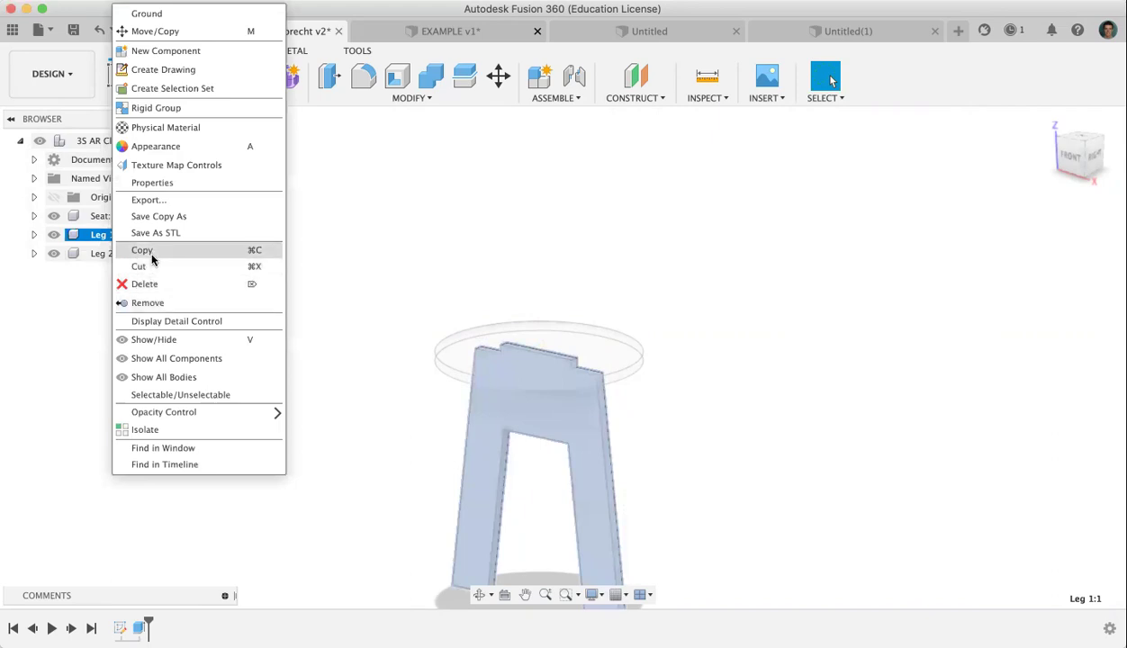
click(152, 256)
click(117, 254)
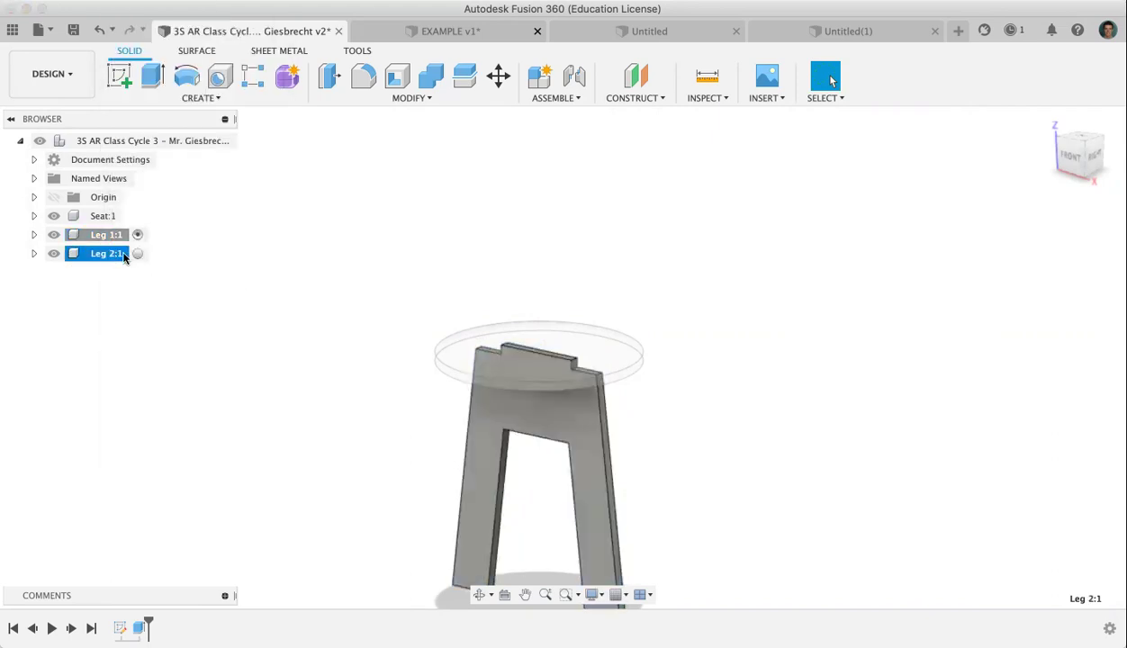
click(140, 255)
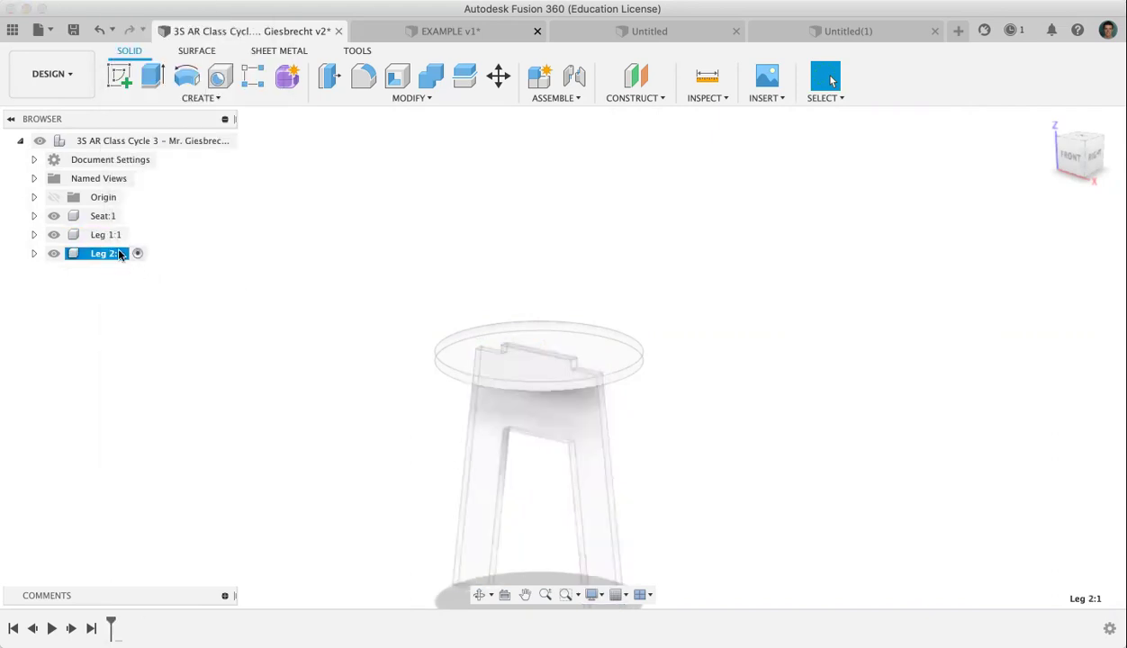
right_click(119, 255)
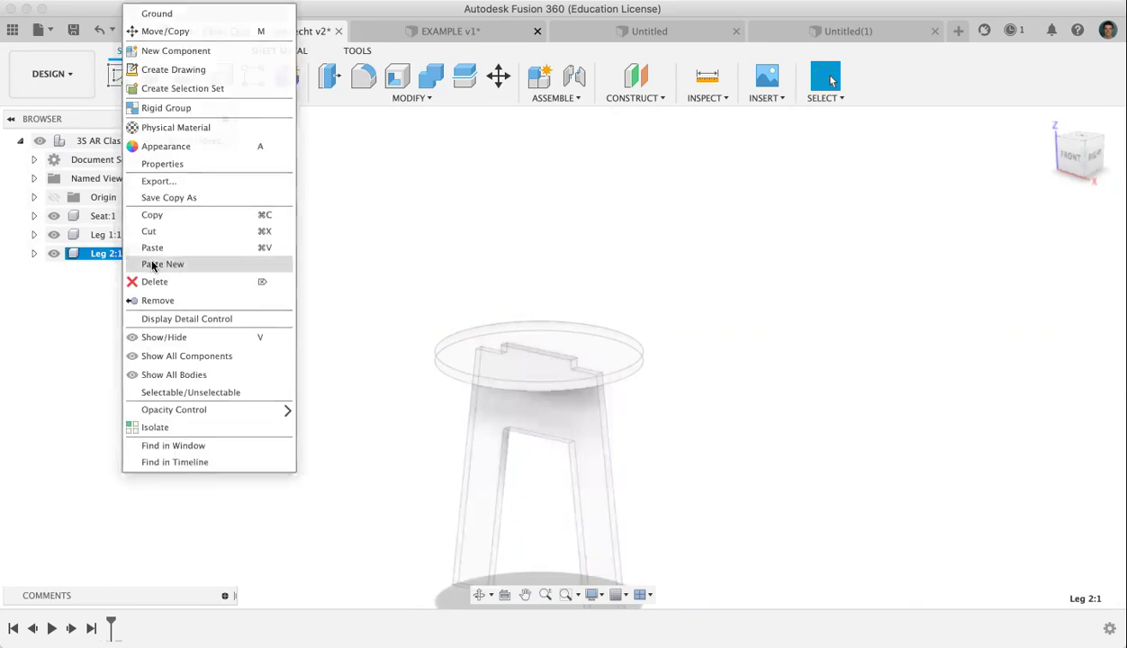
click(153, 264)
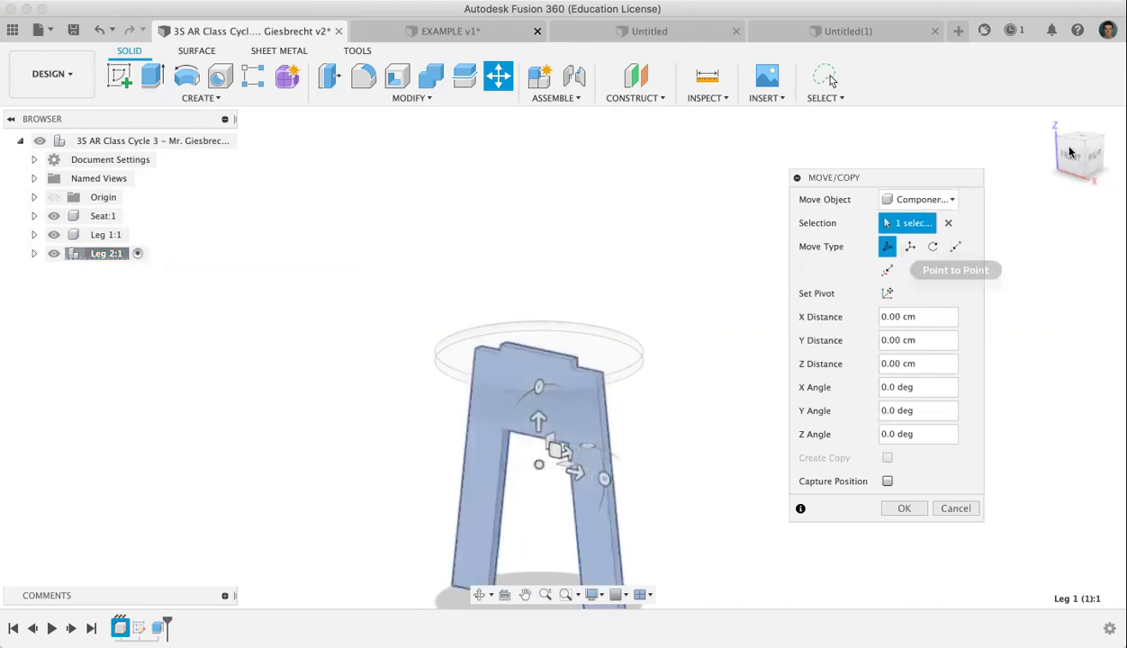
Step: Rotate the pasted leg 90 degrees about the Z axis and reactivate the top-level component
click(1062, 176)
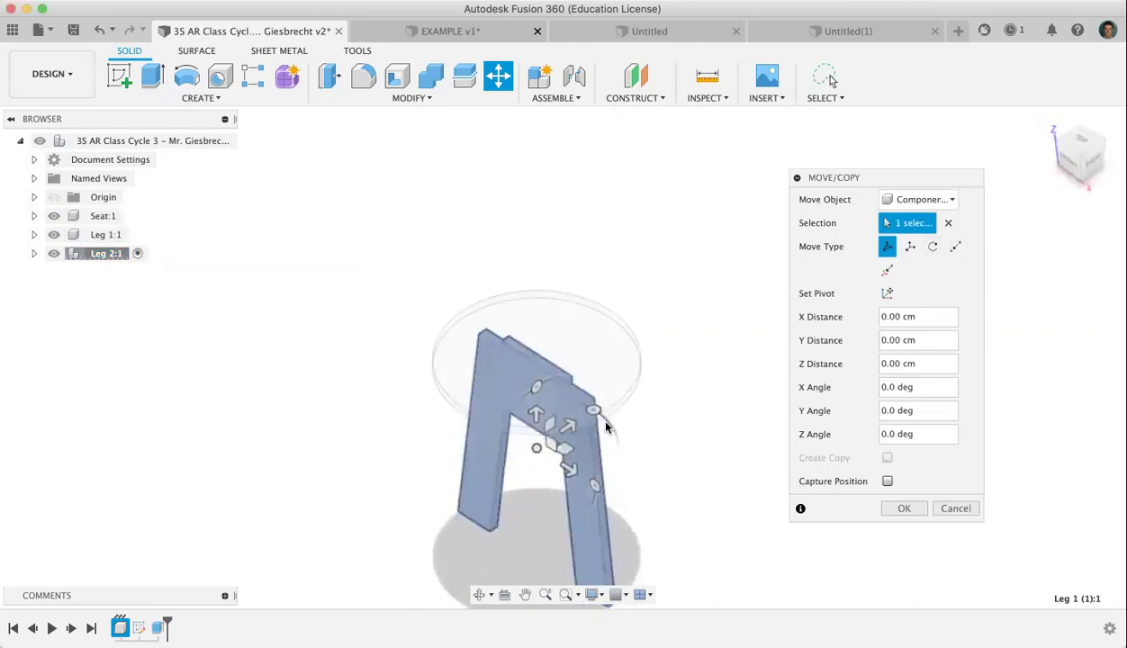
drag(611, 432, 611, 468)
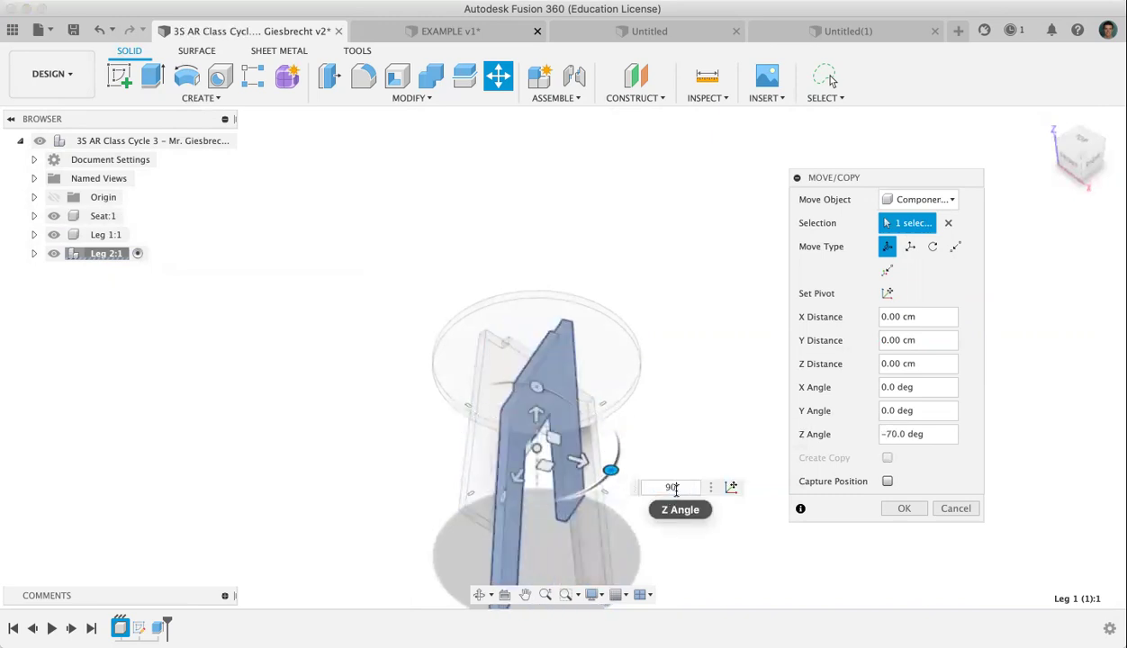
key(Return)
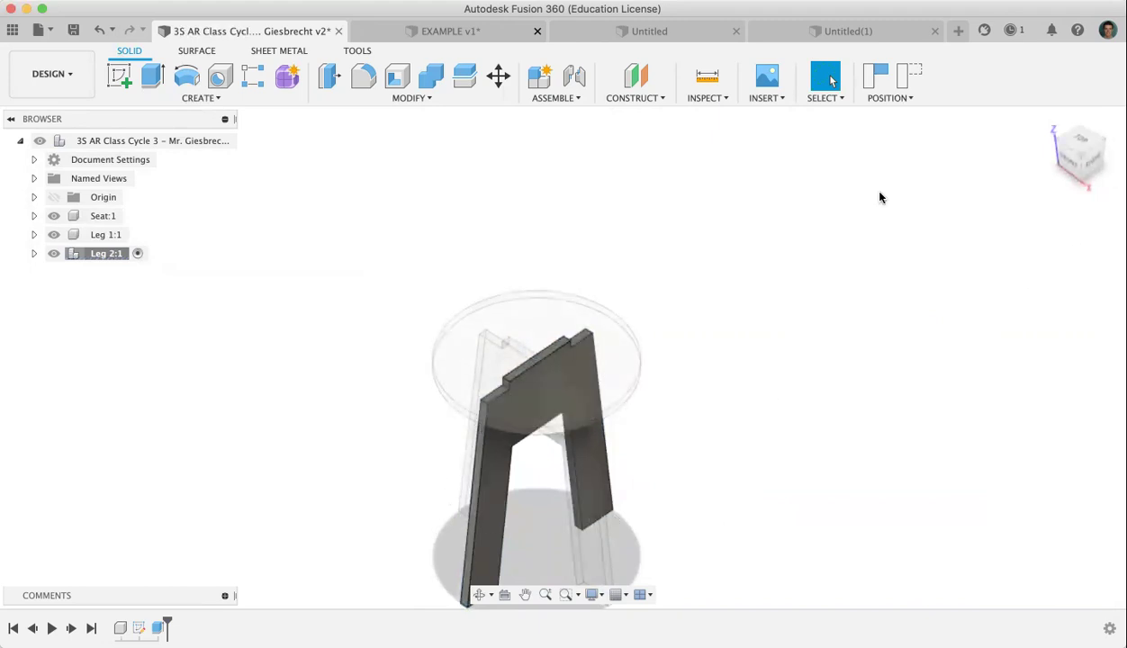
click(224, 142)
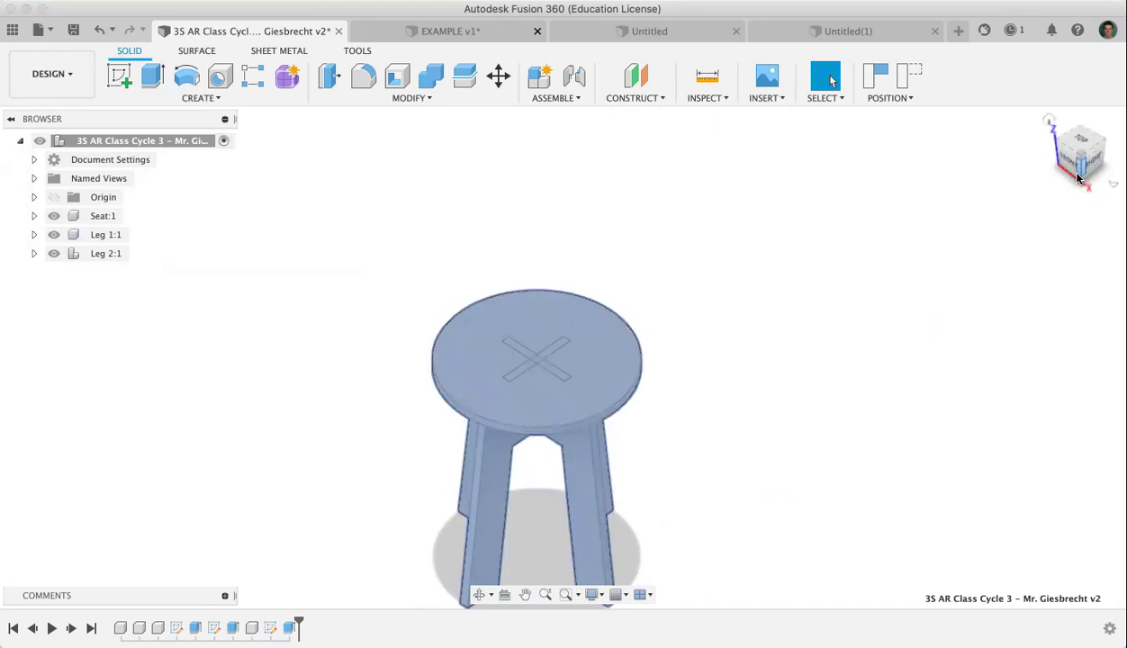
click(1078, 174)
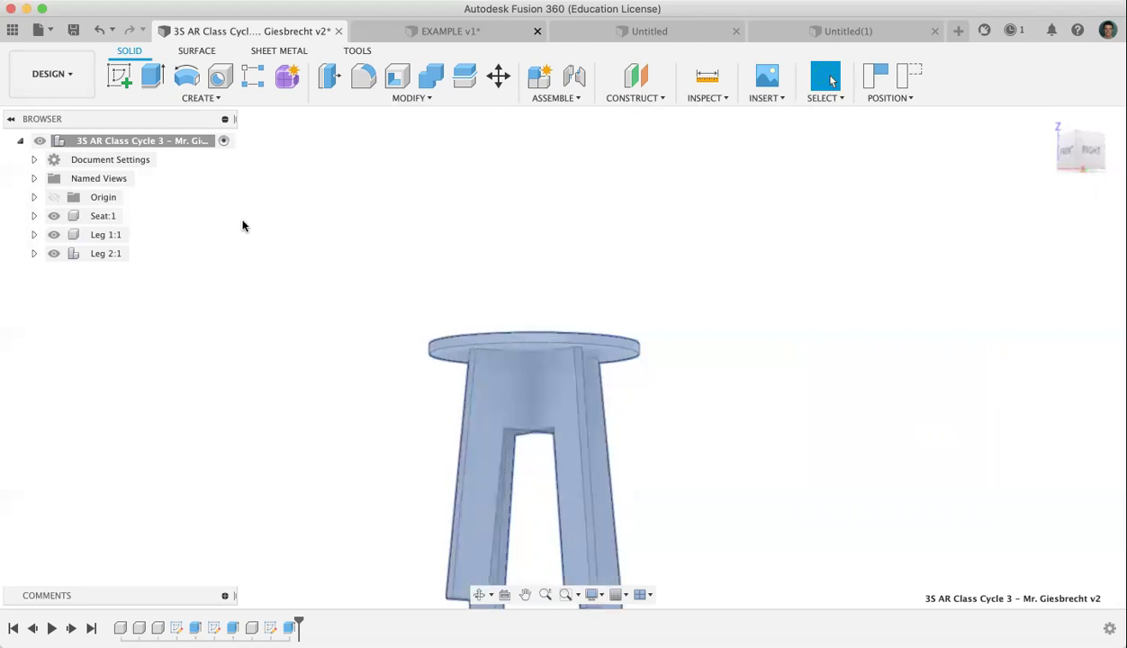
click(489, 401)
click(467, 395)
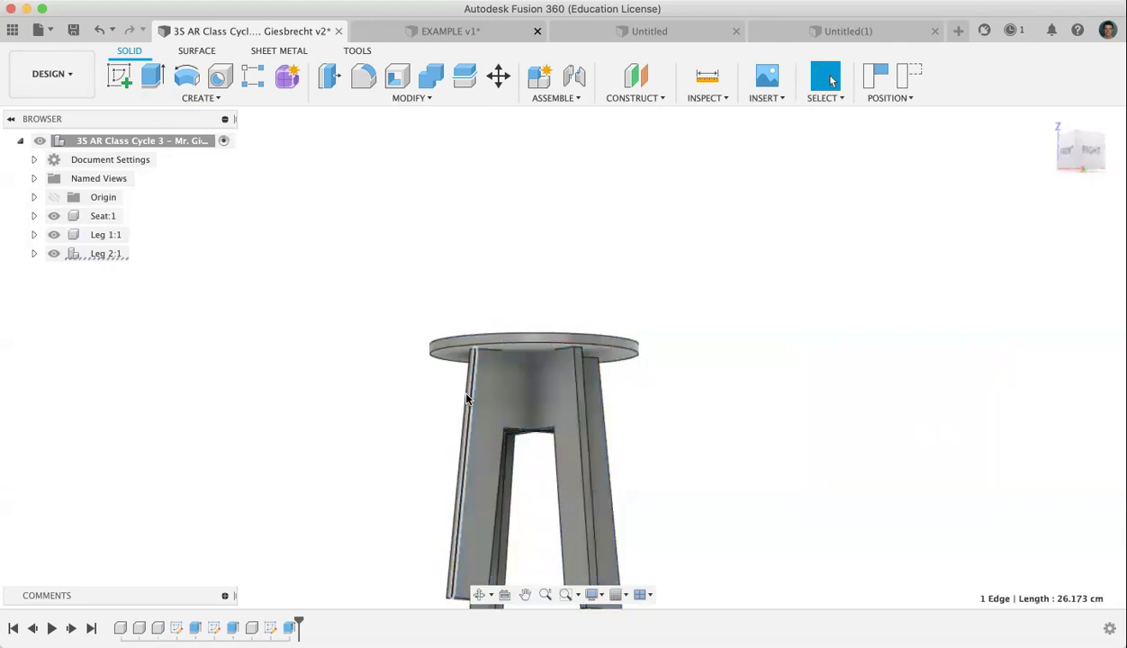
click(506, 406)
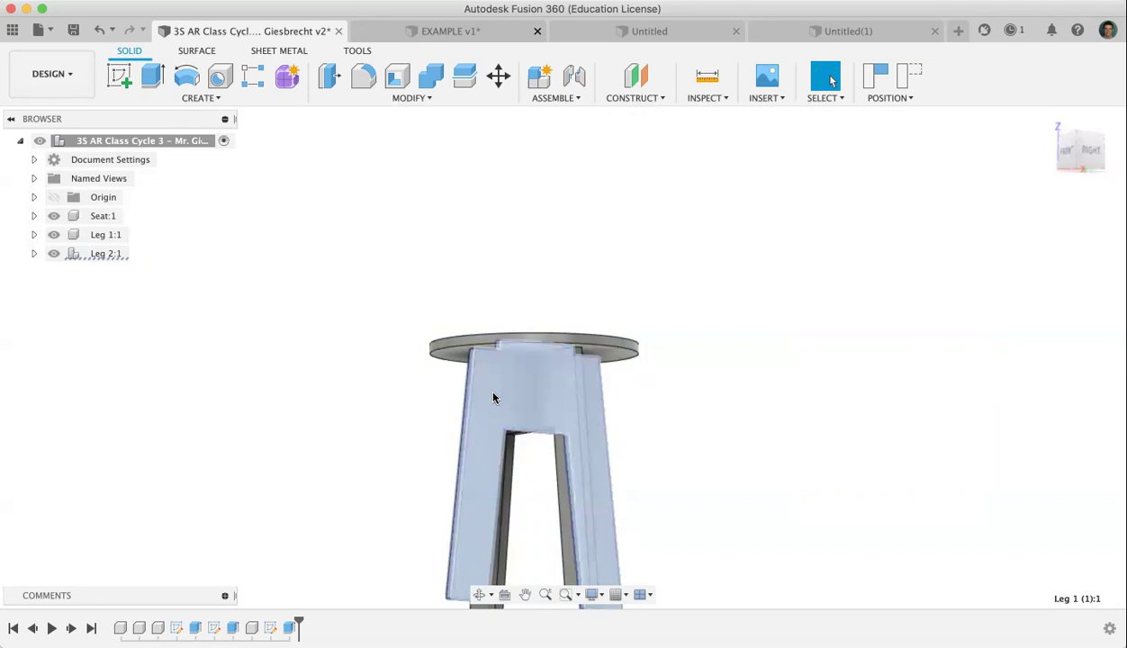
click(485, 392)
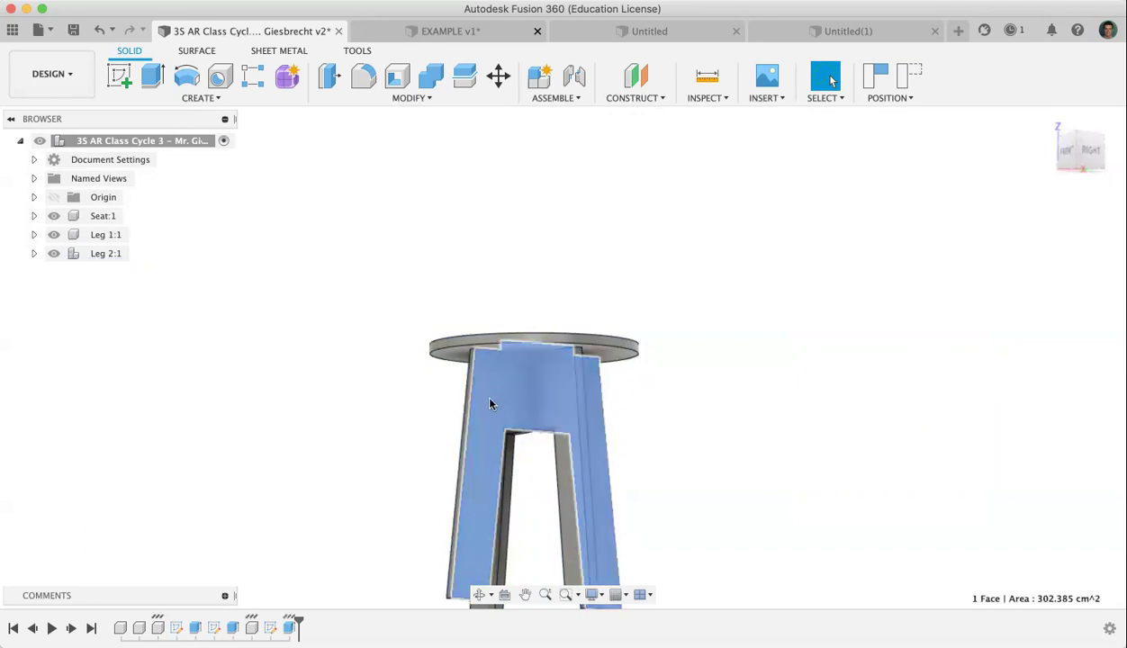
click(498, 396)
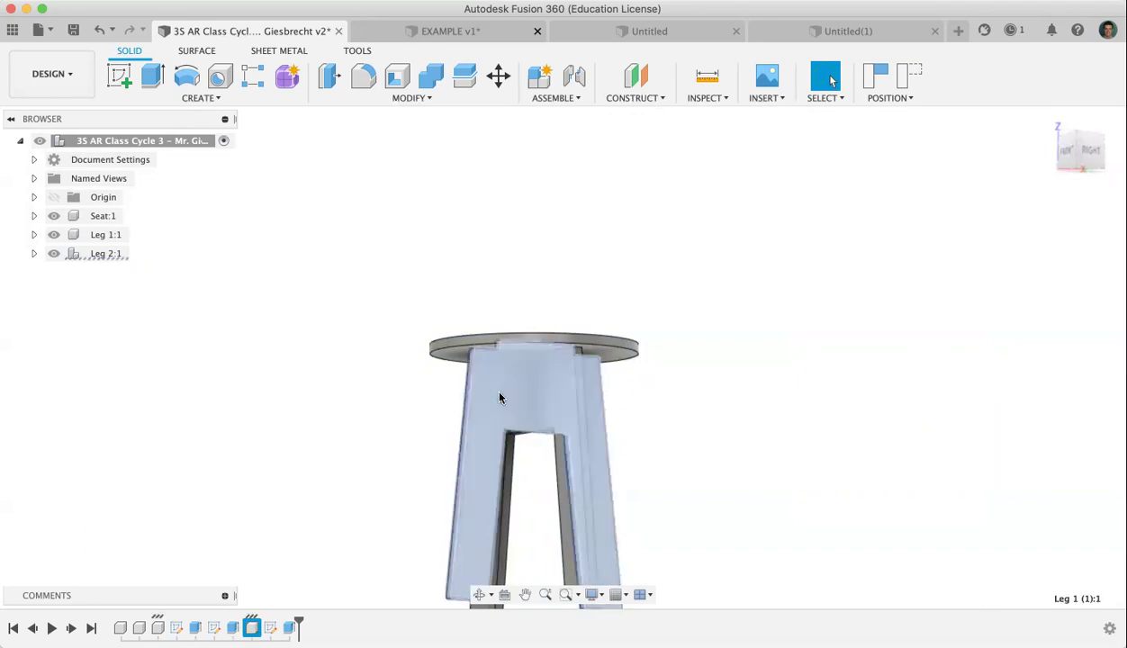
Step: Start a sketch on the YZ origin plane that runs along Leg 2, capturing the moved leg's position
click(119, 76)
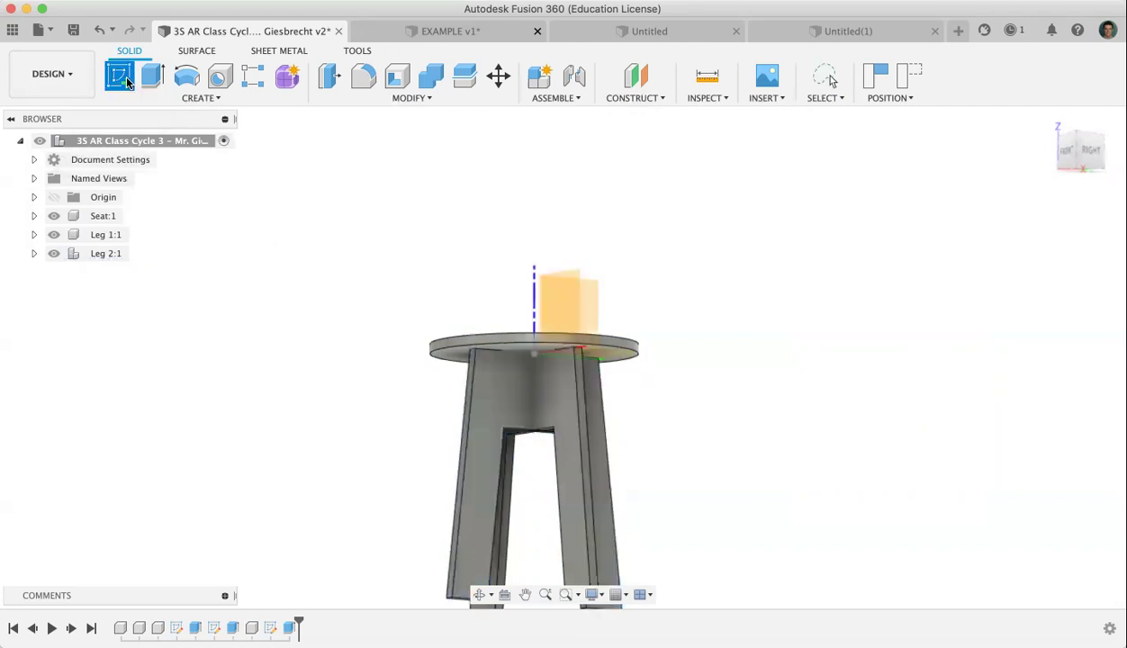
click(576, 303)
click(570, 339)
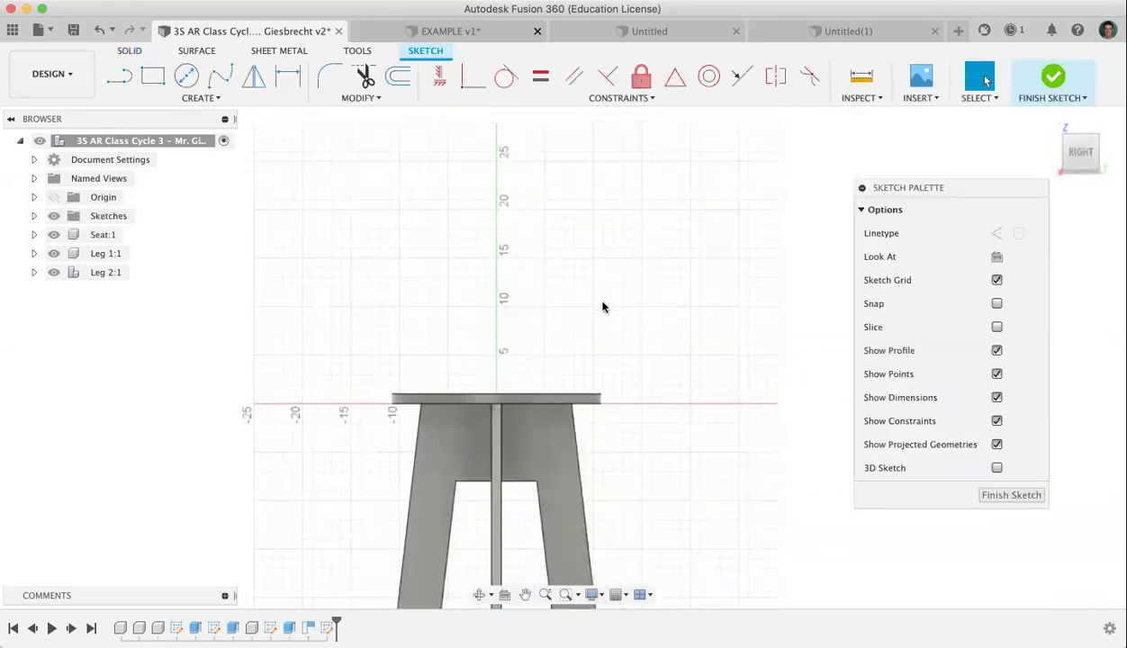
click(525, 594)
drag(574, 440, 618, 309)
scroll(618, 308, up, 5)
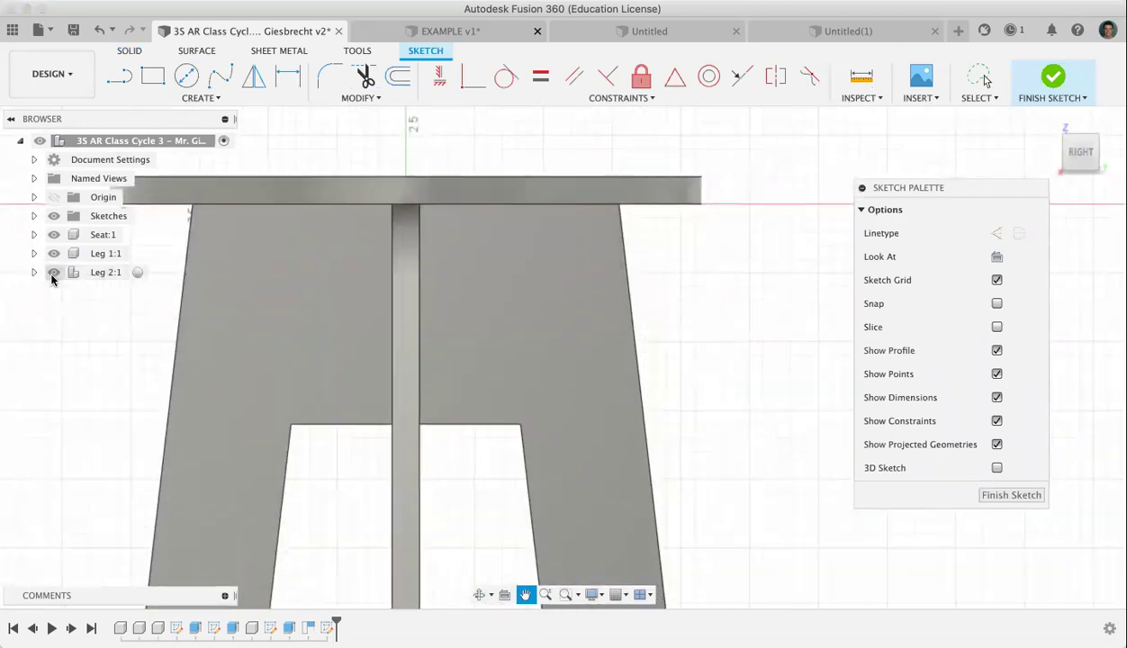
Step: Hide the Leg 1 component so that only the seat and Leg 2 are shown
click(53, 273)
click(54, 272)
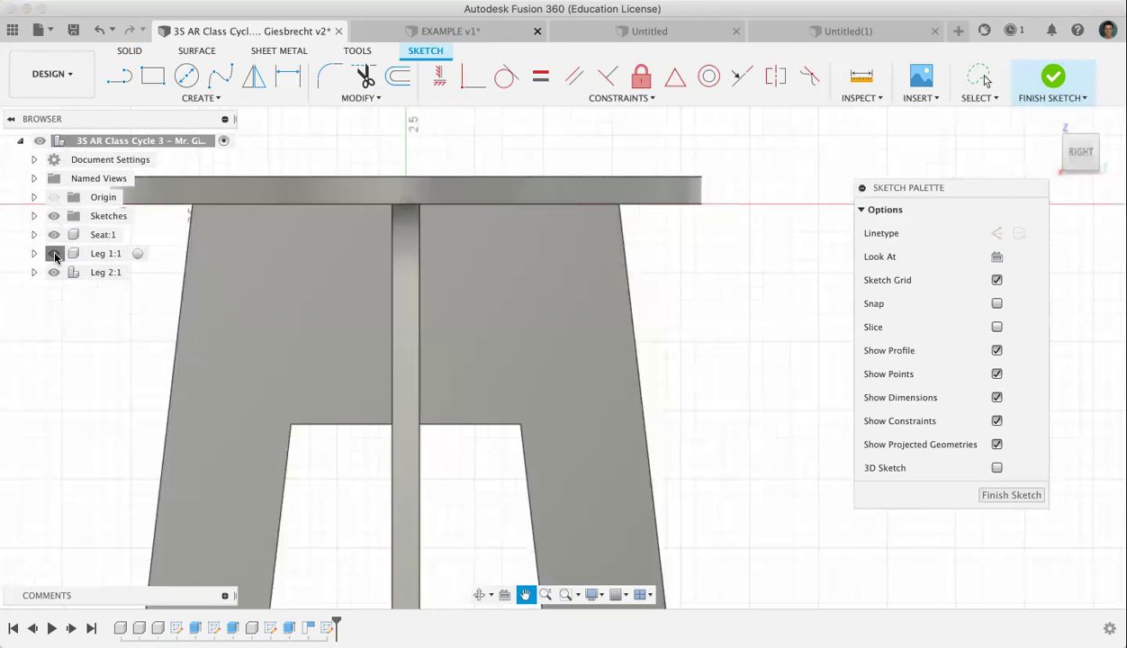
click(53, 253)
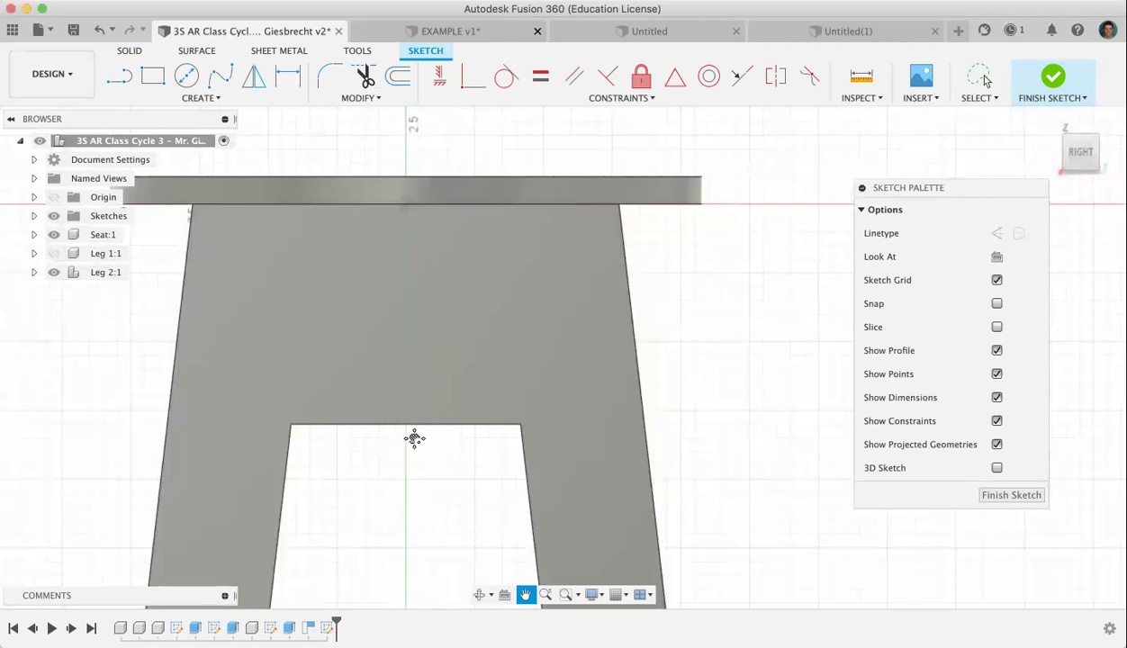
Step: Draw a vertical construction line about 10.4 cm long from the origin down through the middle of Leg 2
key(l)
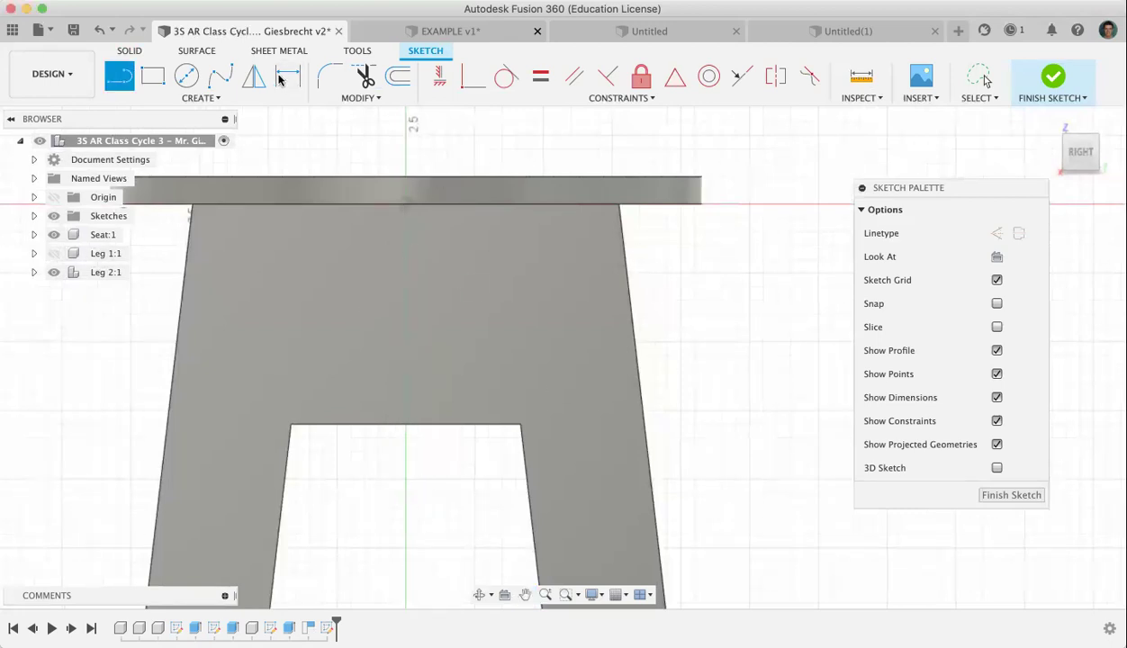
click(996, 234)
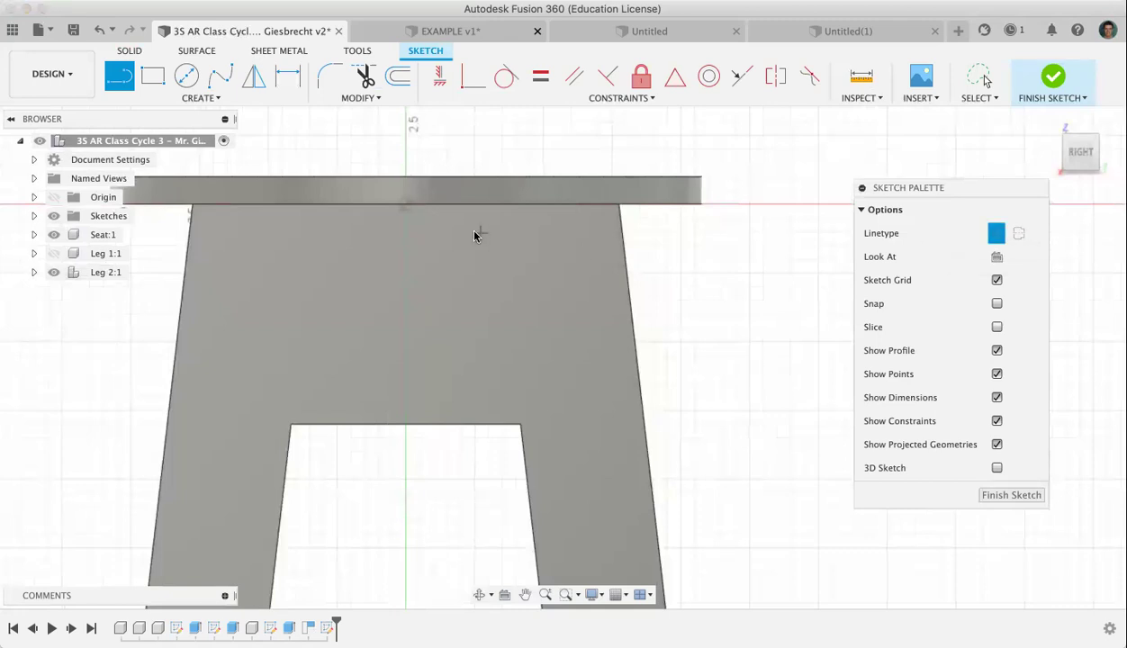
click(405, 207)
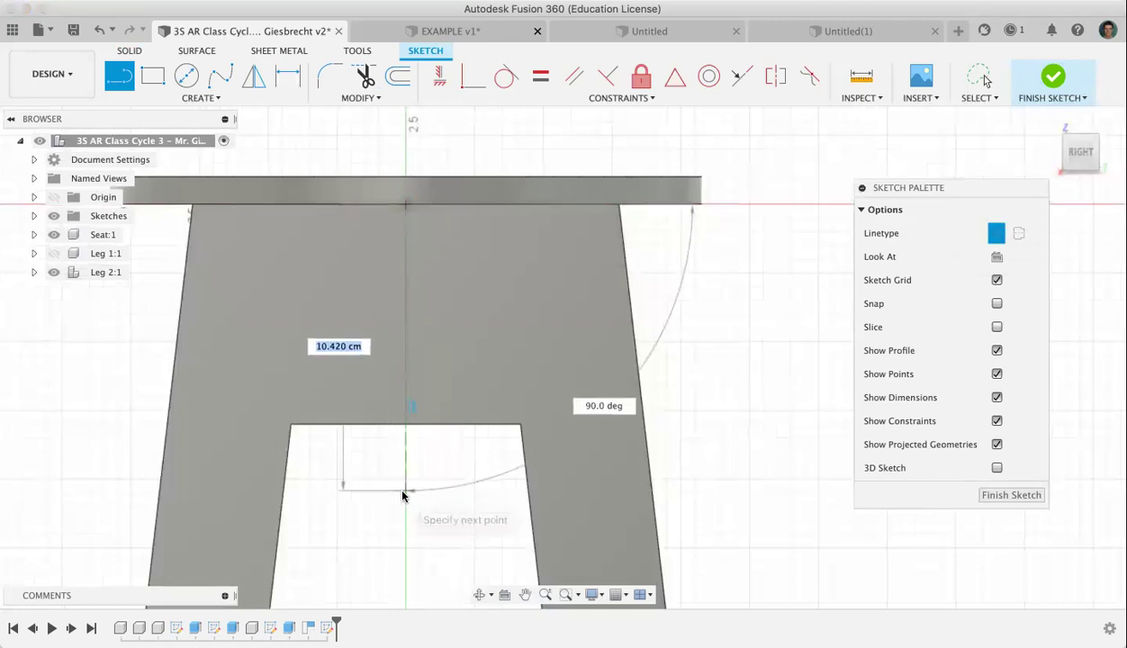
click(405, 495)
key(Escape)
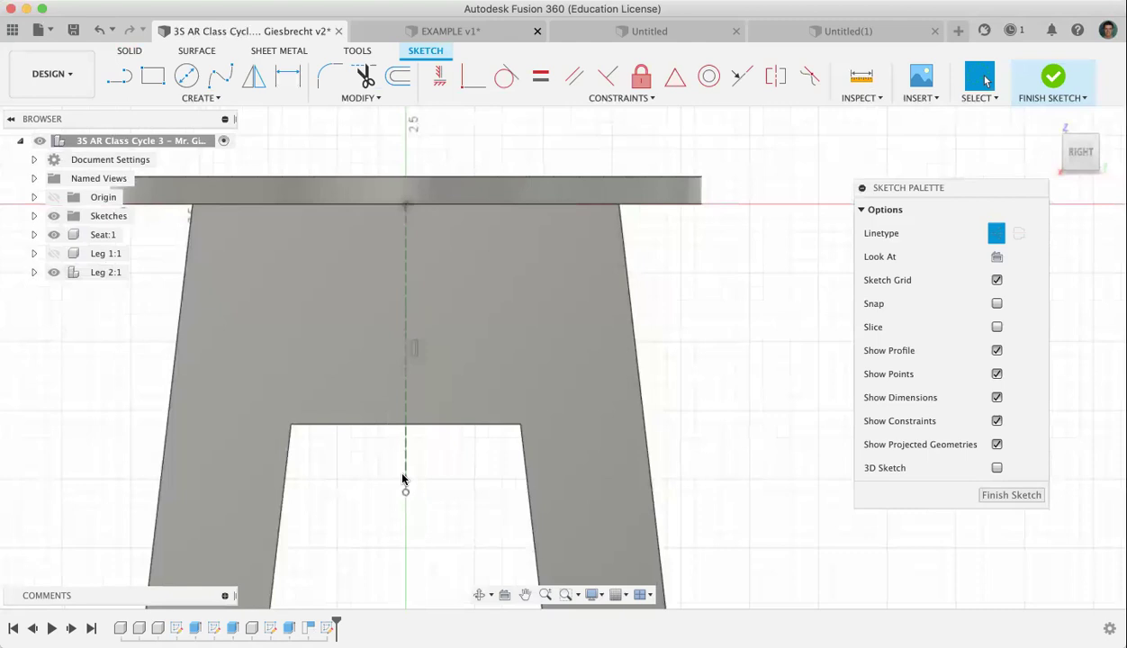
Step: Draw a solid vertical line about 4.4 cm long upward from the leg opening's upper edge, just beside the construction line
key(l)
click(995, 233)
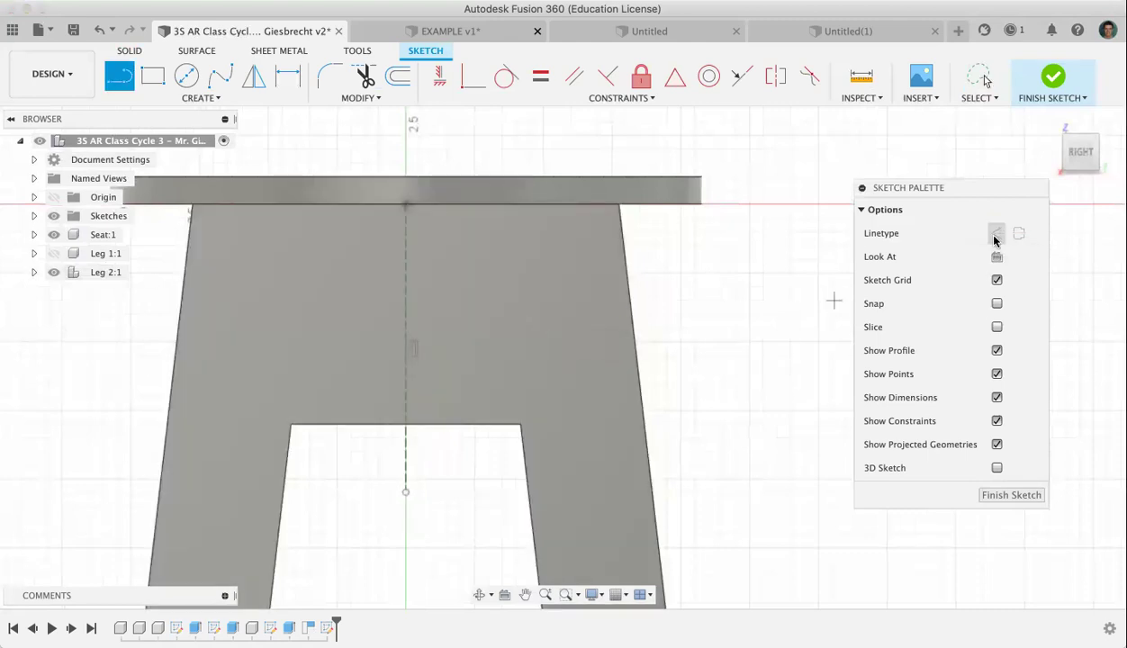
click(378, 424)
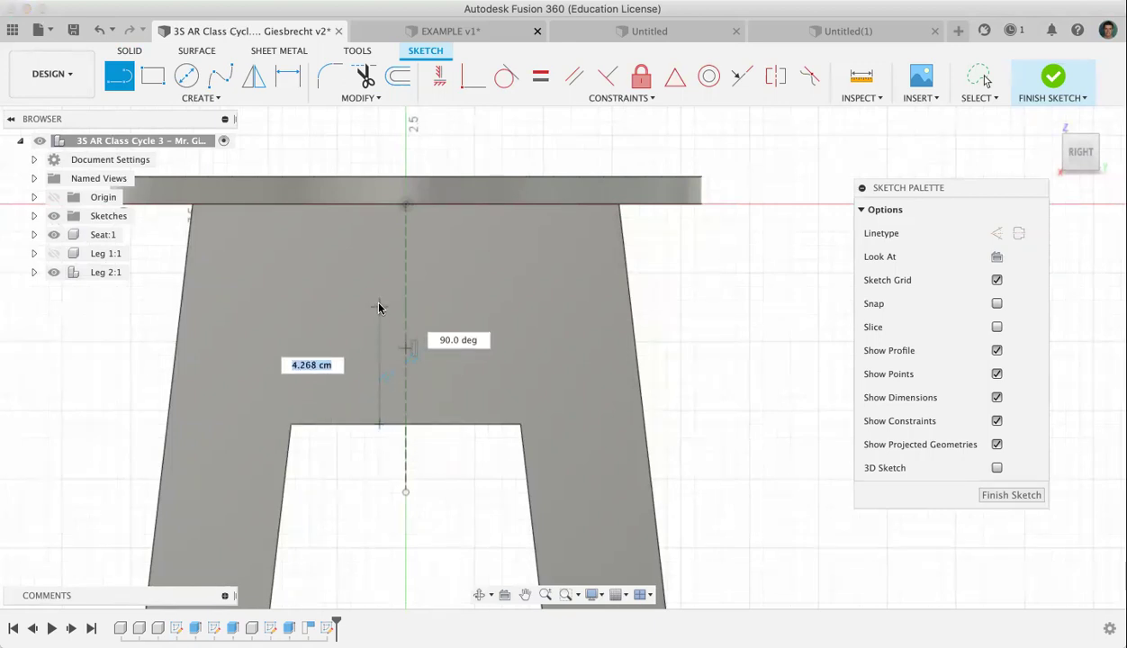
key(Escape)
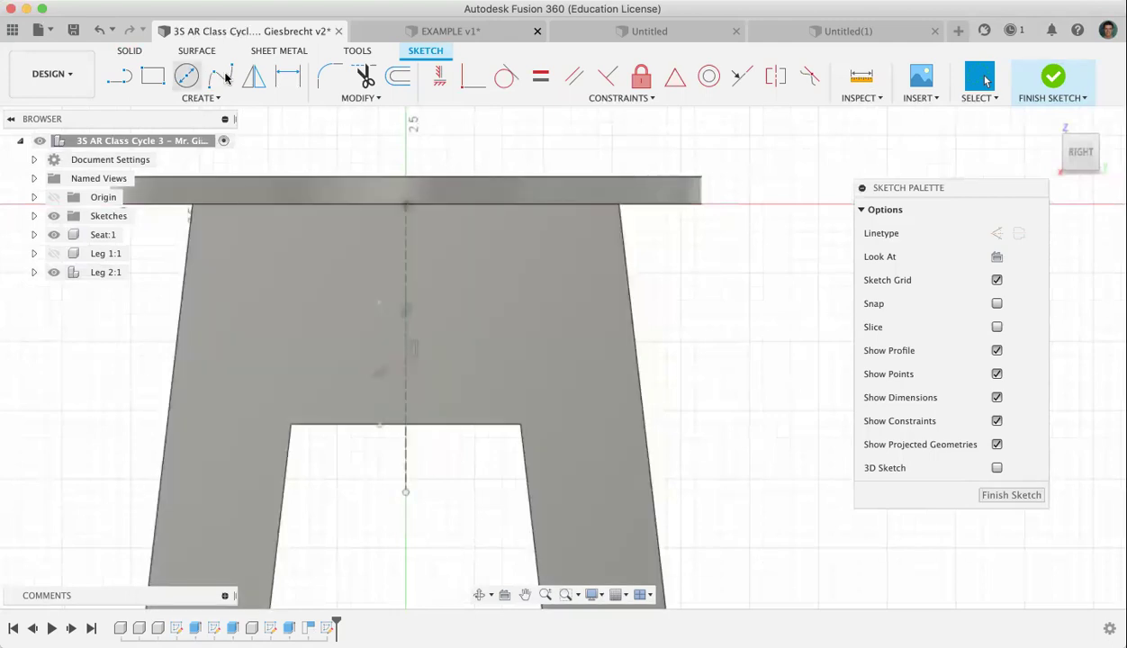
Step: Set the length of the solid vertical line above the leg opening to 4.5 cm
click(288, 75)
click(375, 331)
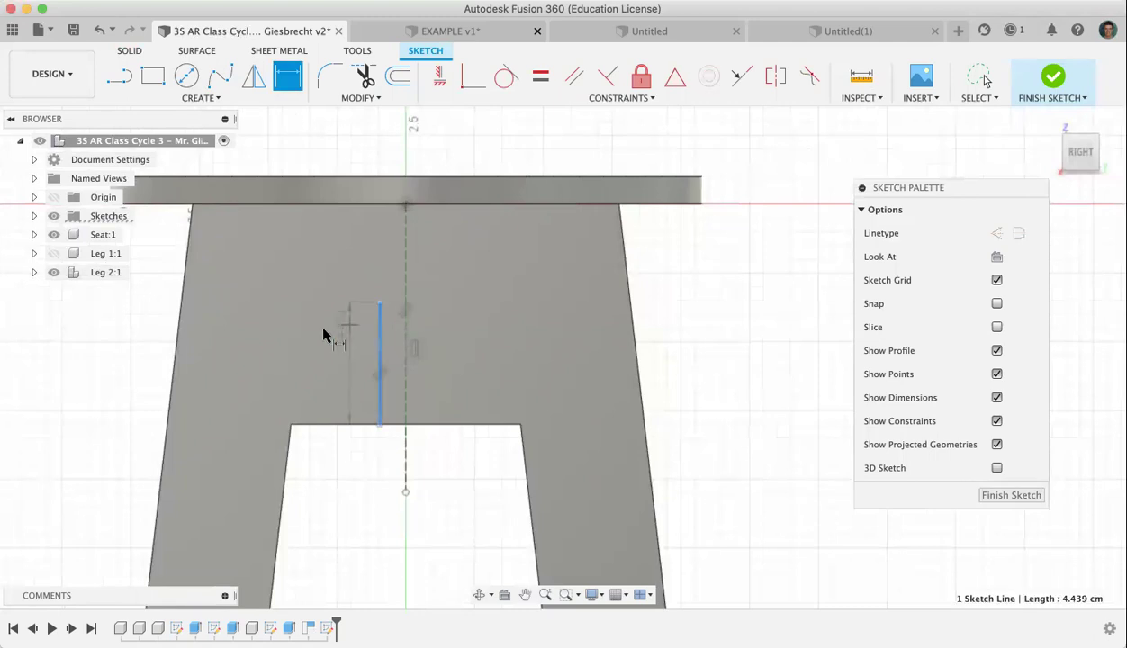
click(324, 330)
text(4)
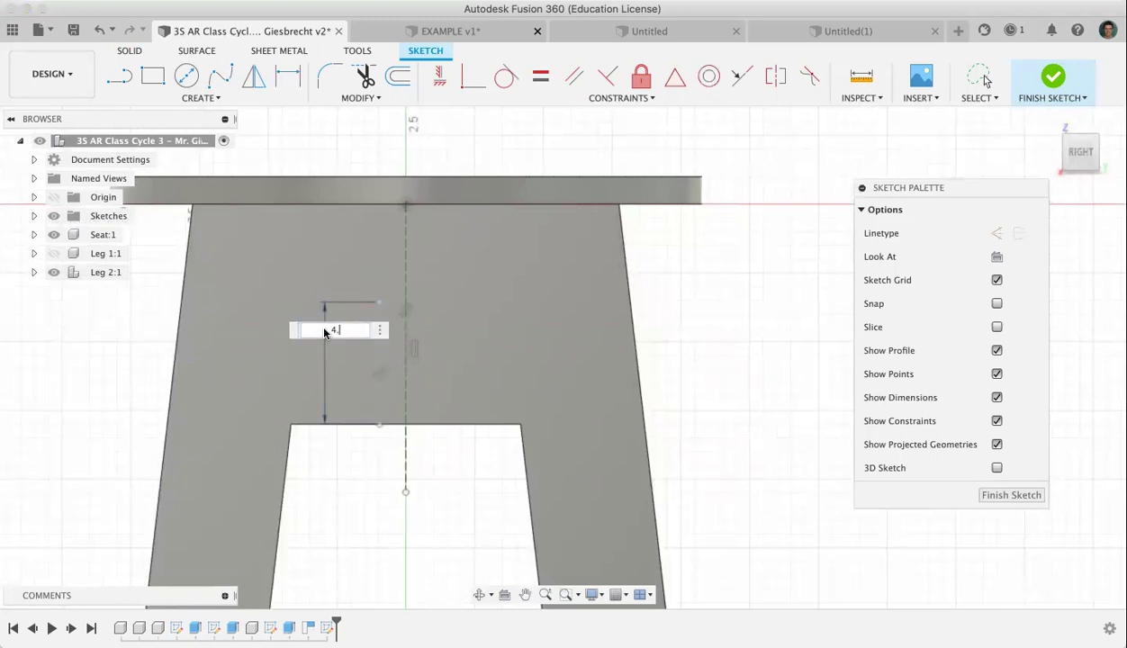
text(.5)
key(Return)
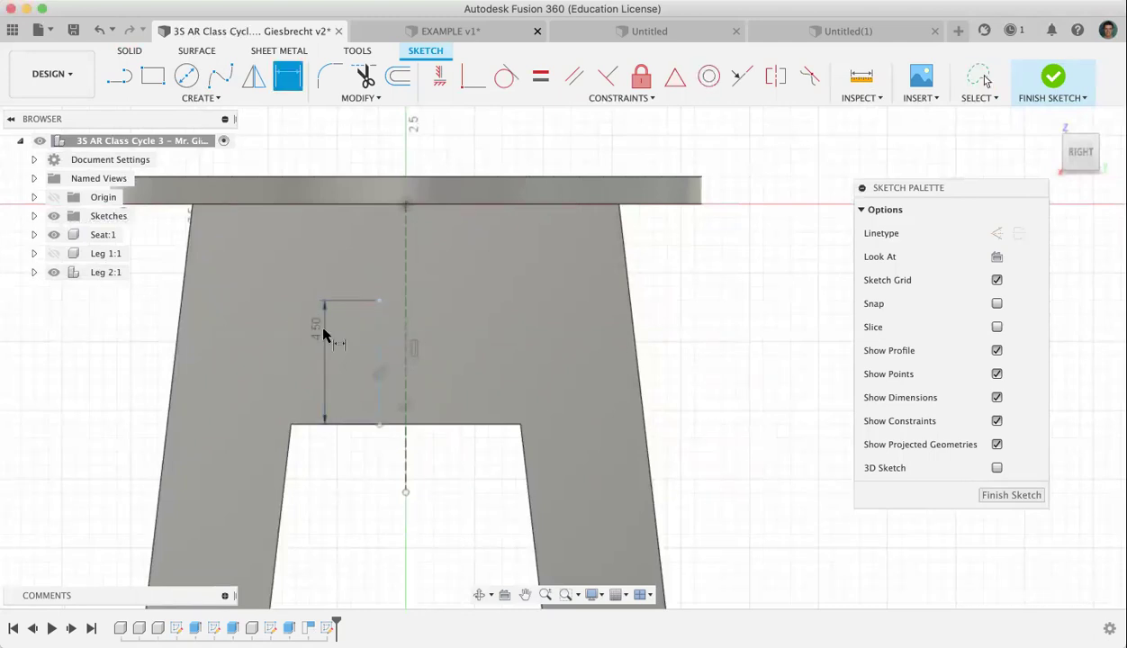
Step: Set the distance between the solid line's lower endpoint and the vertical construction line to 0.5 cm
click(379, 429)
click(405, 439)
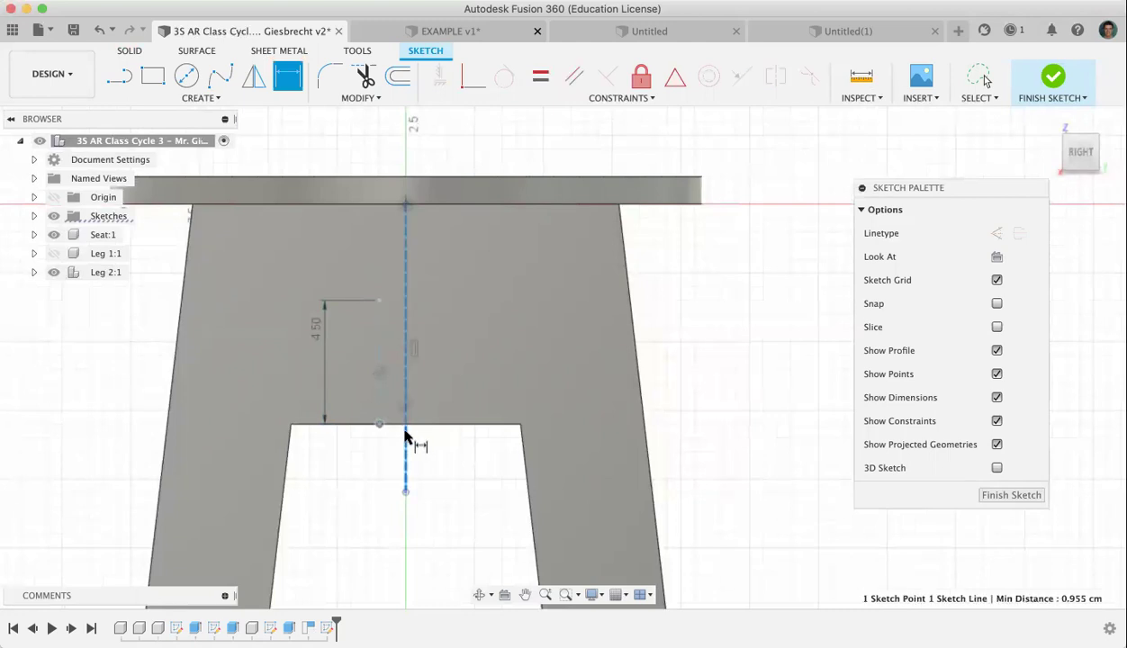
click(400, 513)
key(BackSpace)
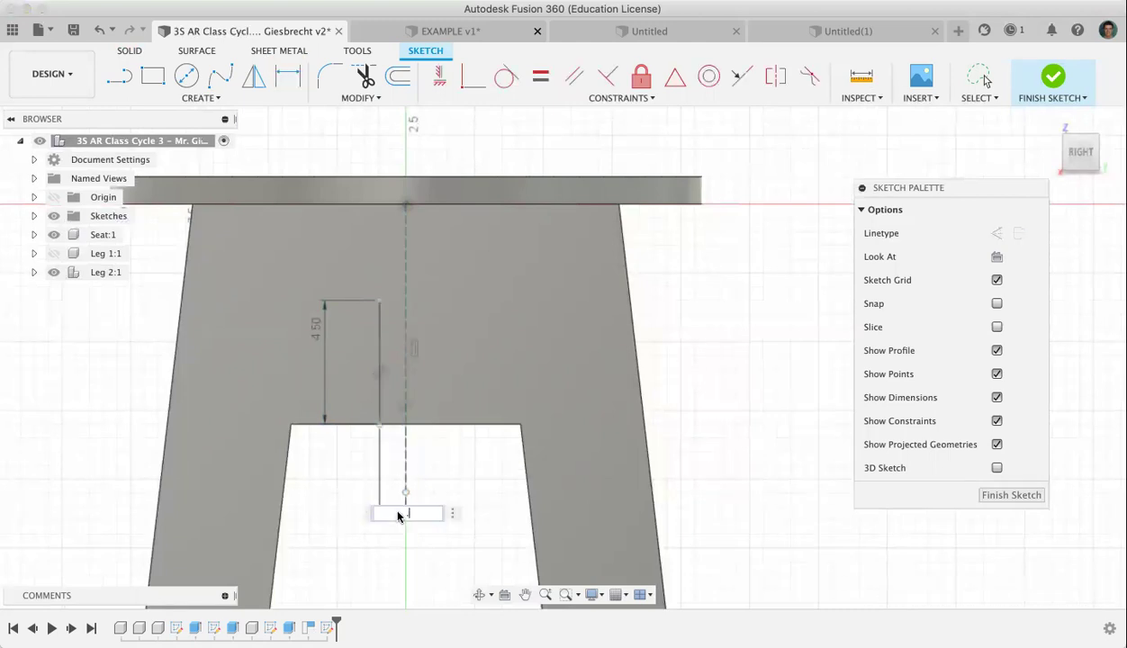
text(.5)
key(Return)
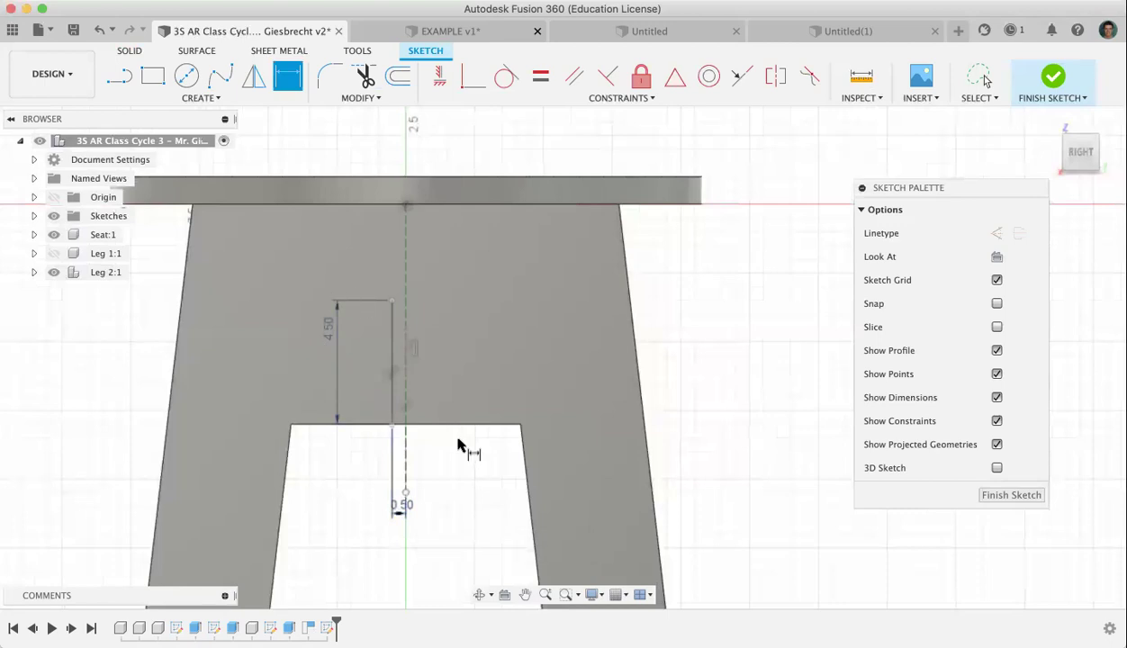
Step: Mirror the 4.5 cm line across the vertical construction line to form the slot's second side
click(254, 75)
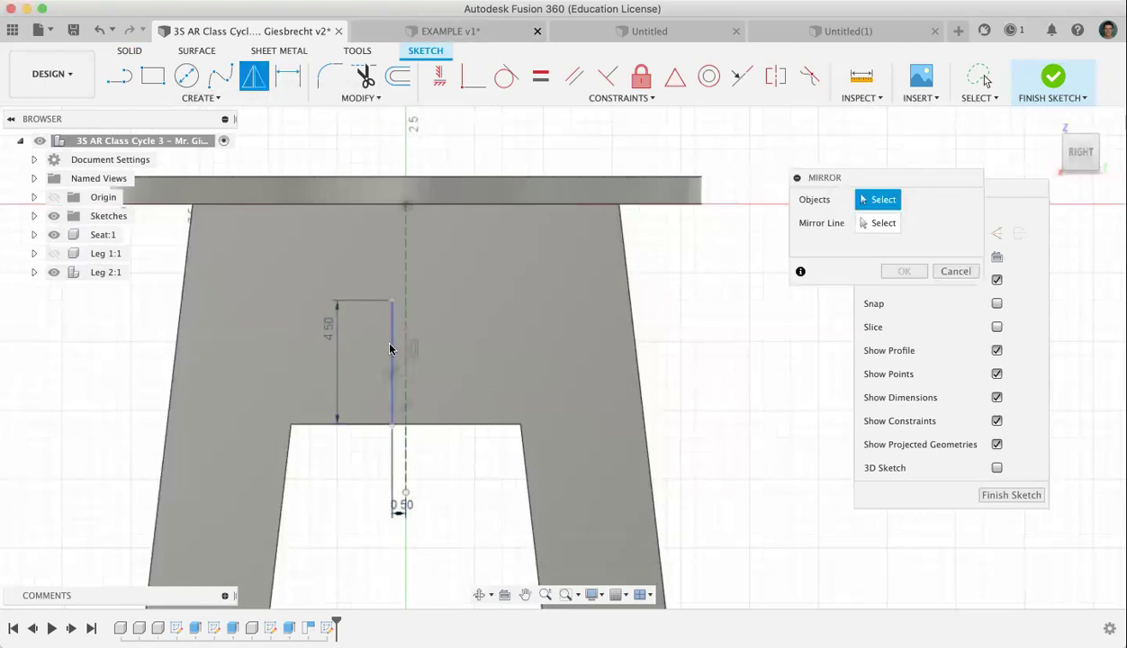
click(391, 350)
click(877, 223)
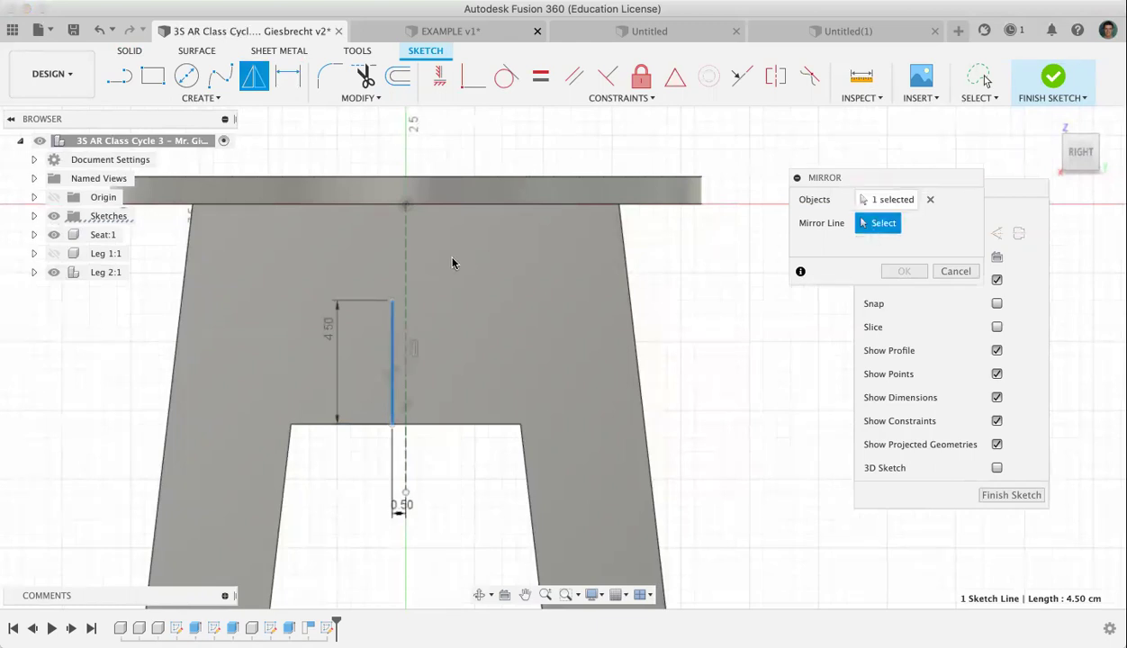
click(405, 280)
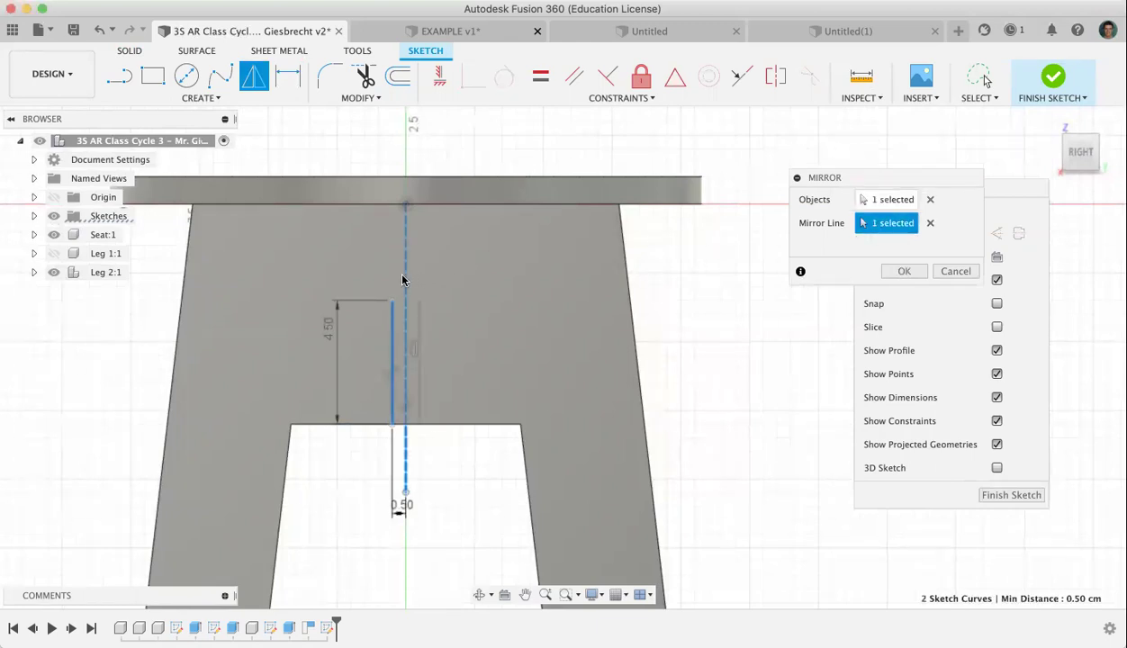
click(904, 271)
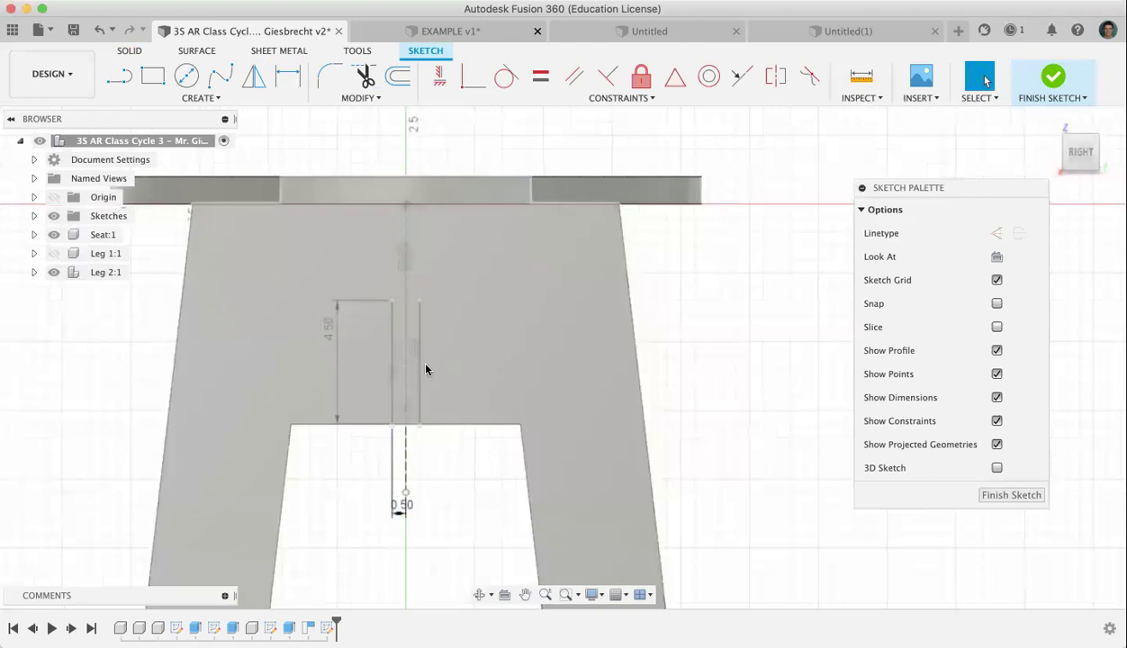
Step: Draw horizontal lines joining the two slot sides at their upper and lower ends
key(l)
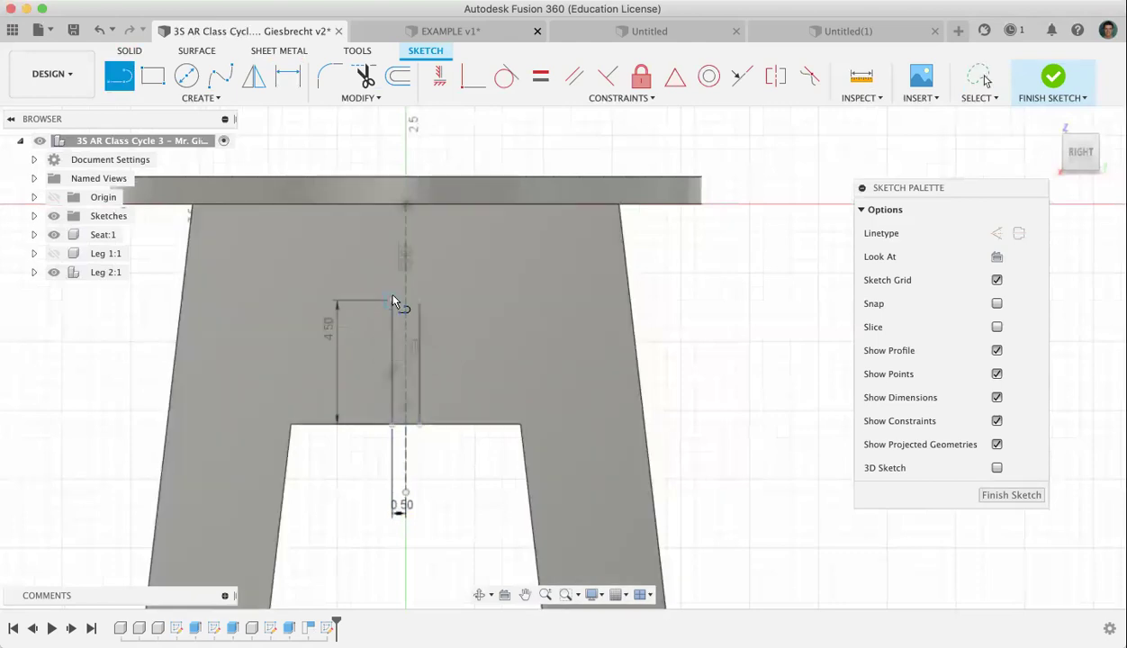
click(391, 302)
key(Escape)
key(Escape)
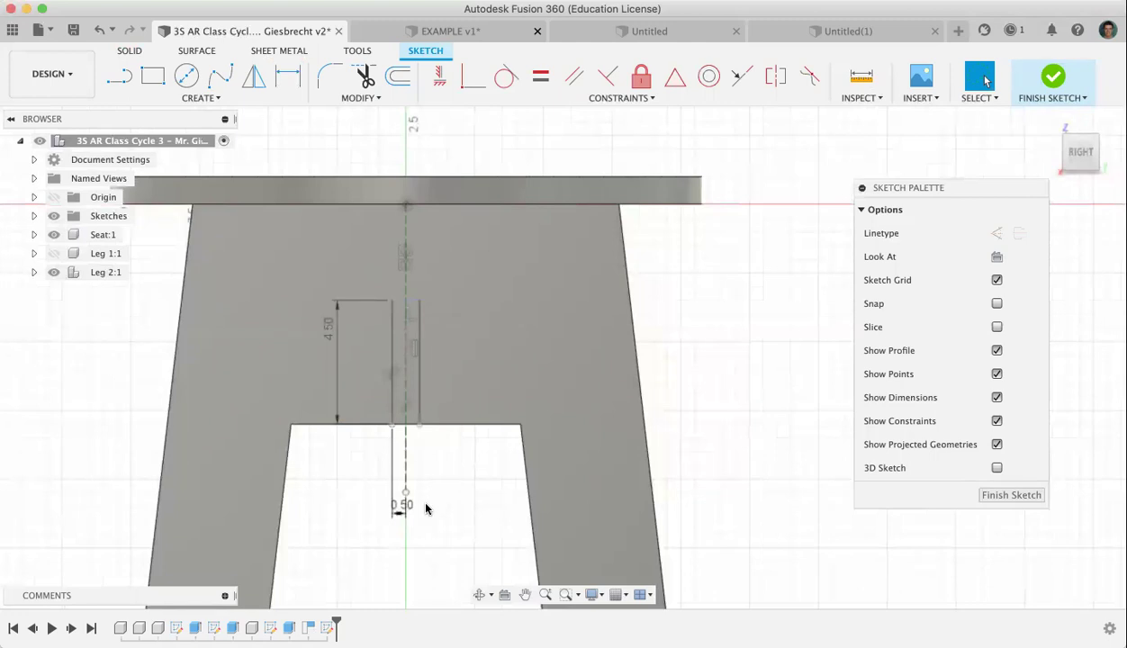
key(l)
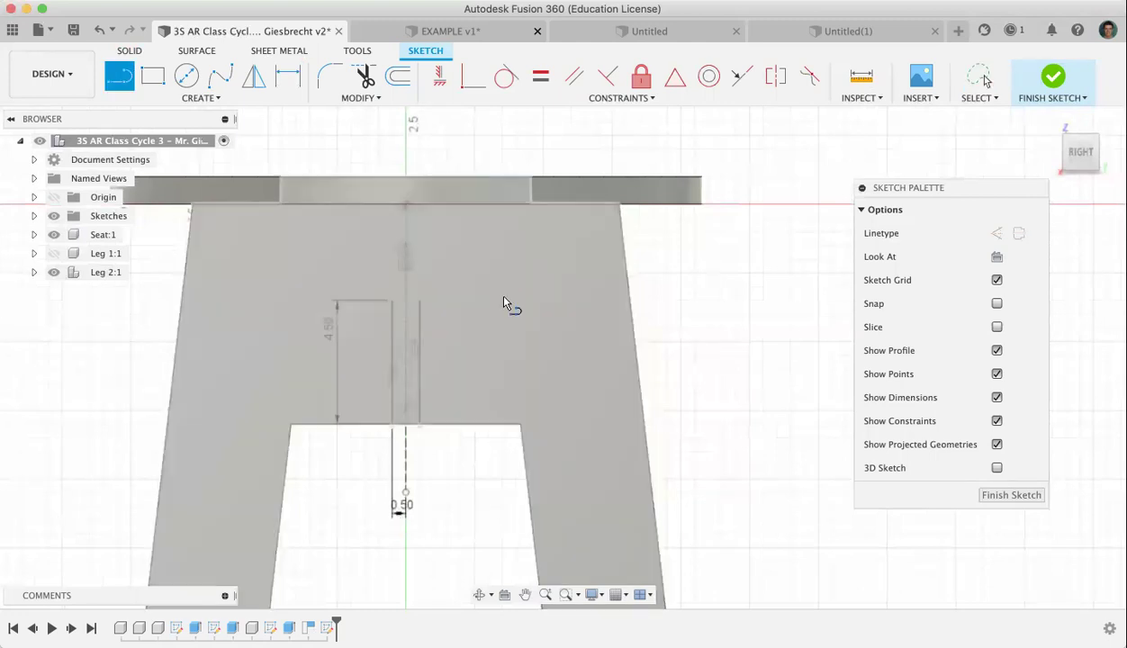
click(394, 425)
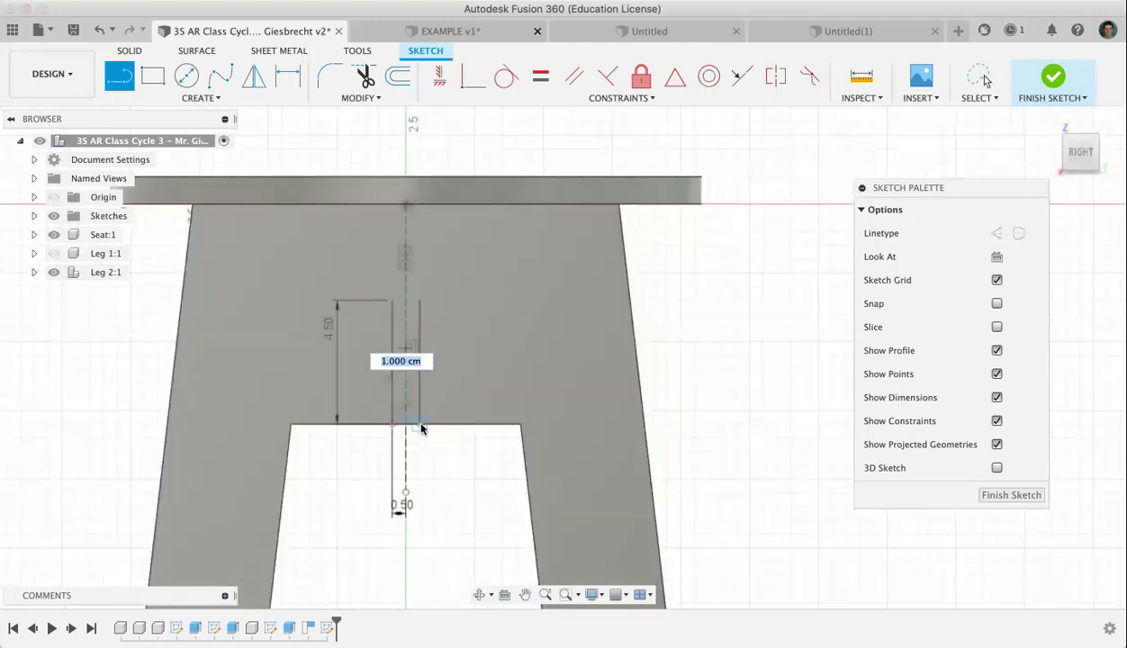
click(421, 424)
key(Escape)
key(Escape)
click(406, 296)
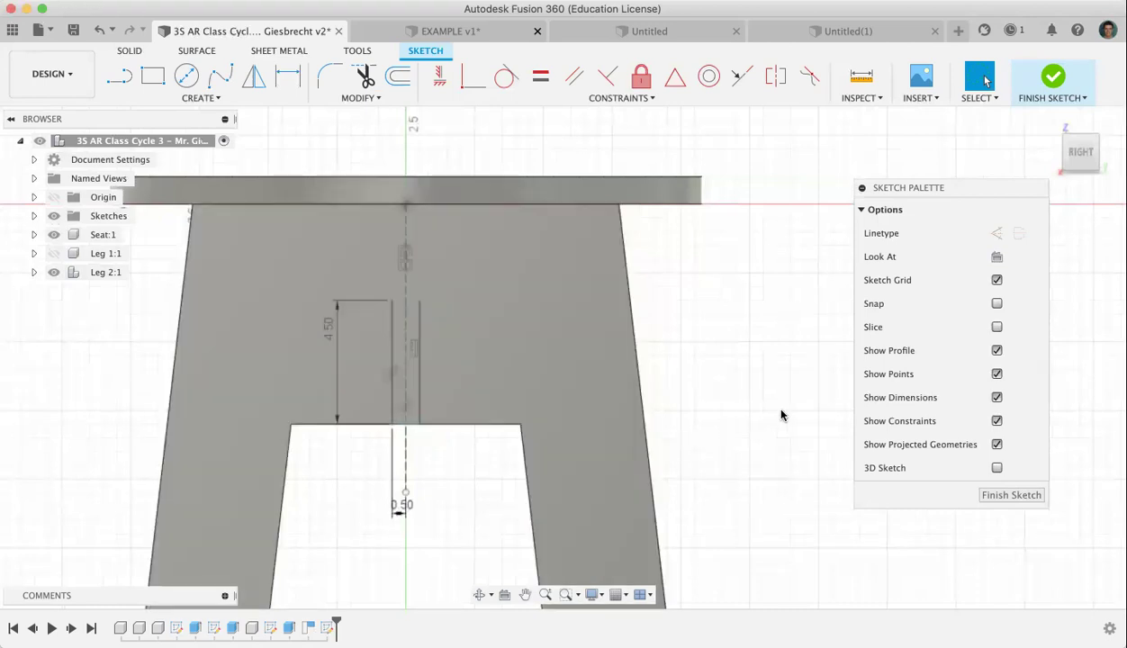
Step: Undo the slot sketch, the hiding of Leg 1 and the captured position, back to before Leg 2's rotation
click(99, 34)
click(99, 34)
click(99, 33)
click(99, 33)
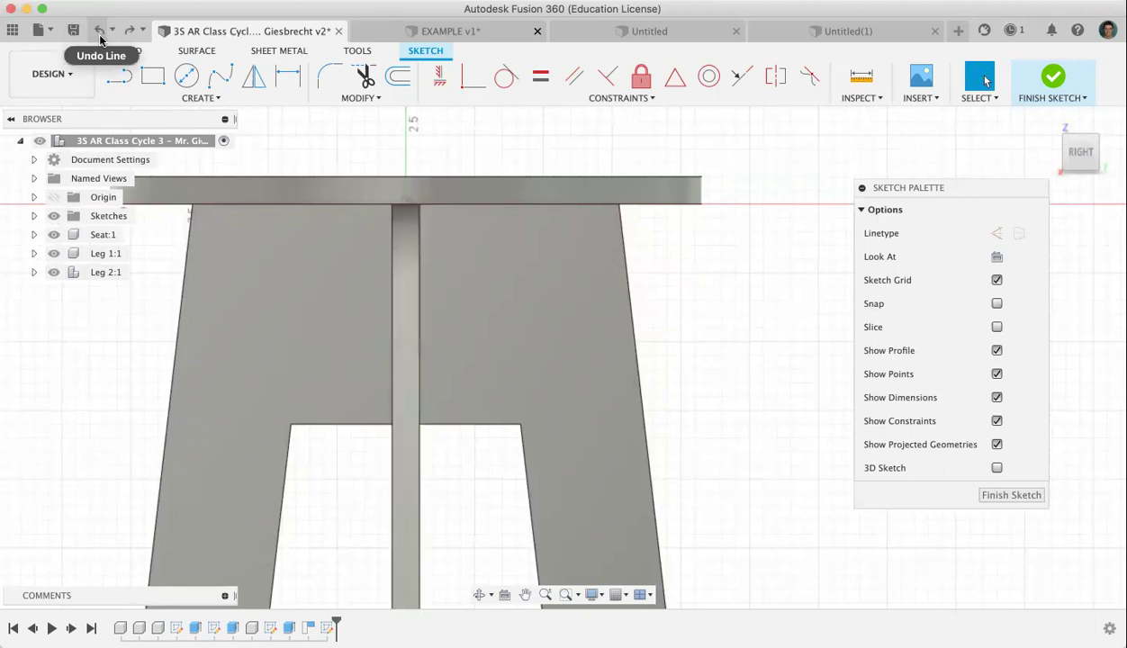
click(99, 33)
click(99, 34)
click(99, 33)
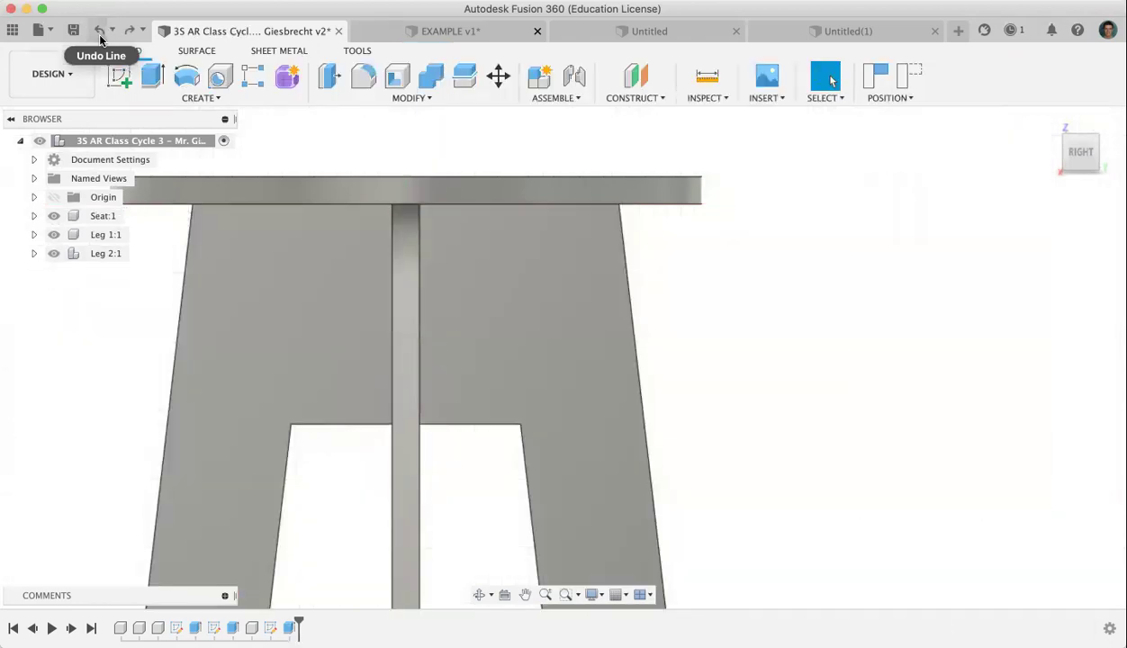
click(99, 33)
click(99, 34)
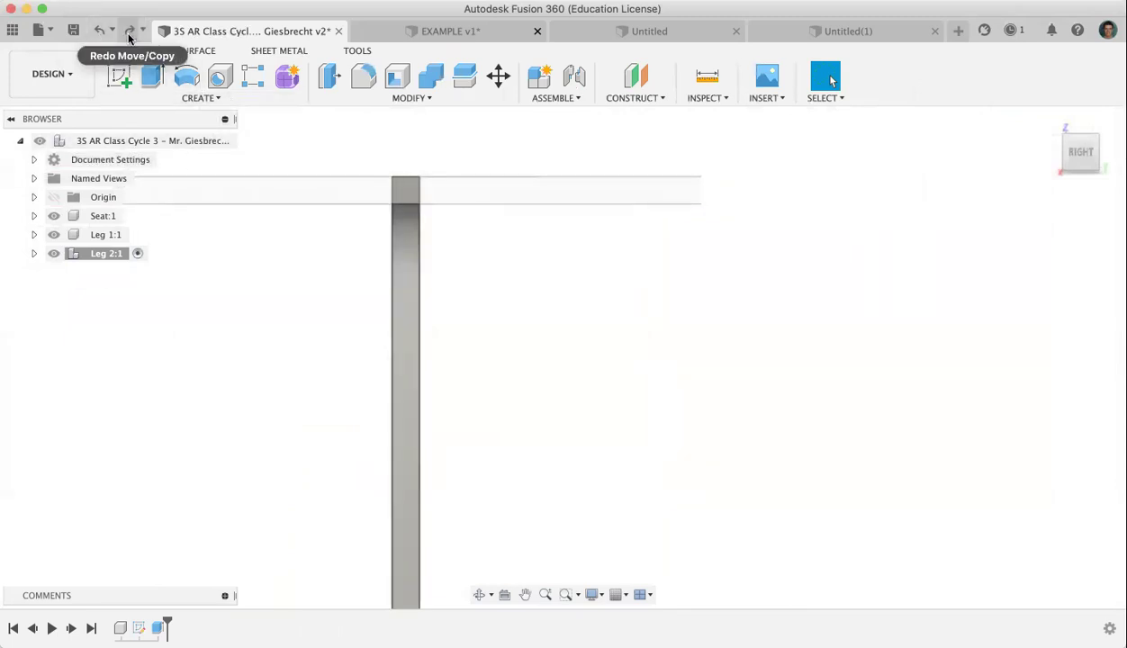
Step: Redo the Move/Copy of Leg 2 and activate the top-level component
click(128, 33)
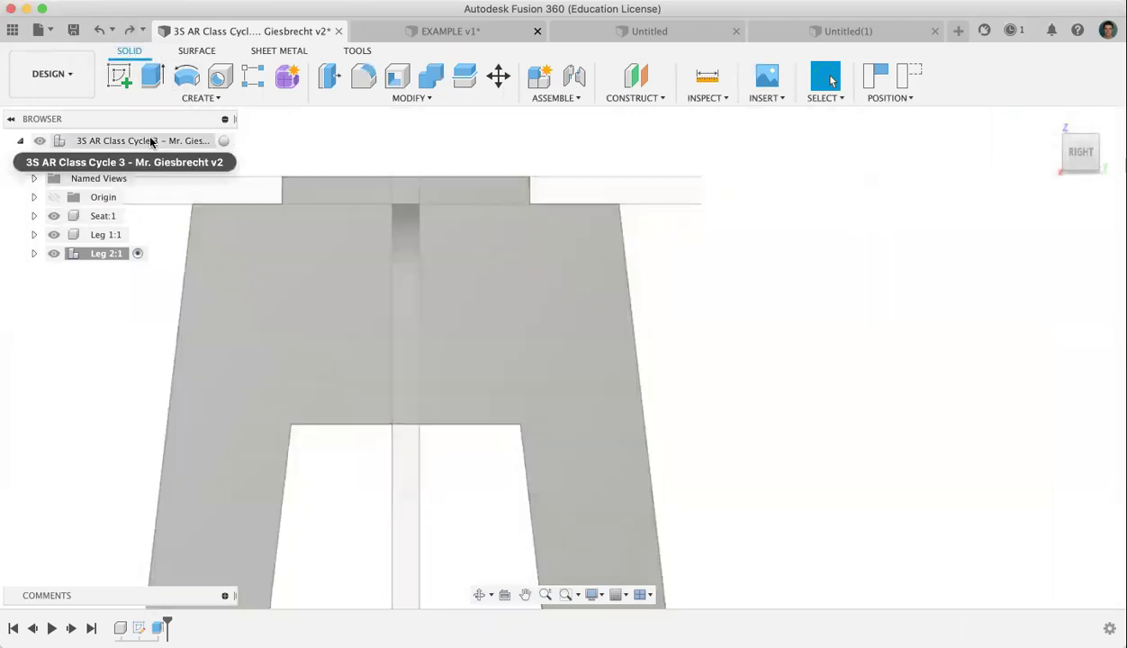
click(151, 141)
click(224, 141)
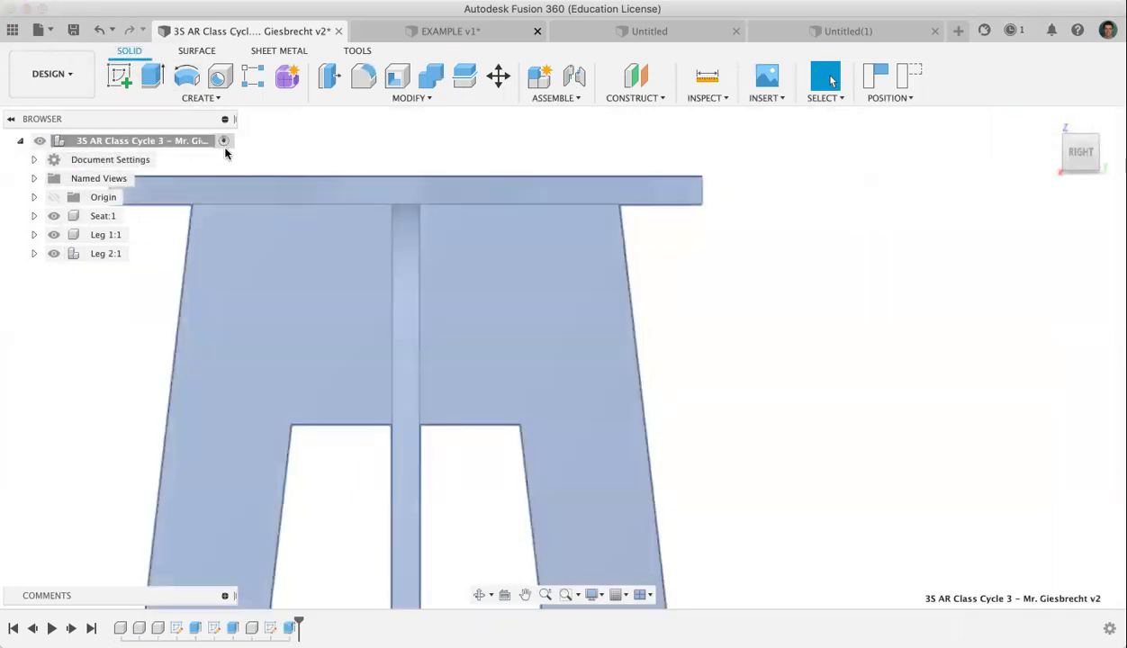
Step: Start a sketch on the broad face of Leg 2, capturing the moved leg's position
click(328, 326)
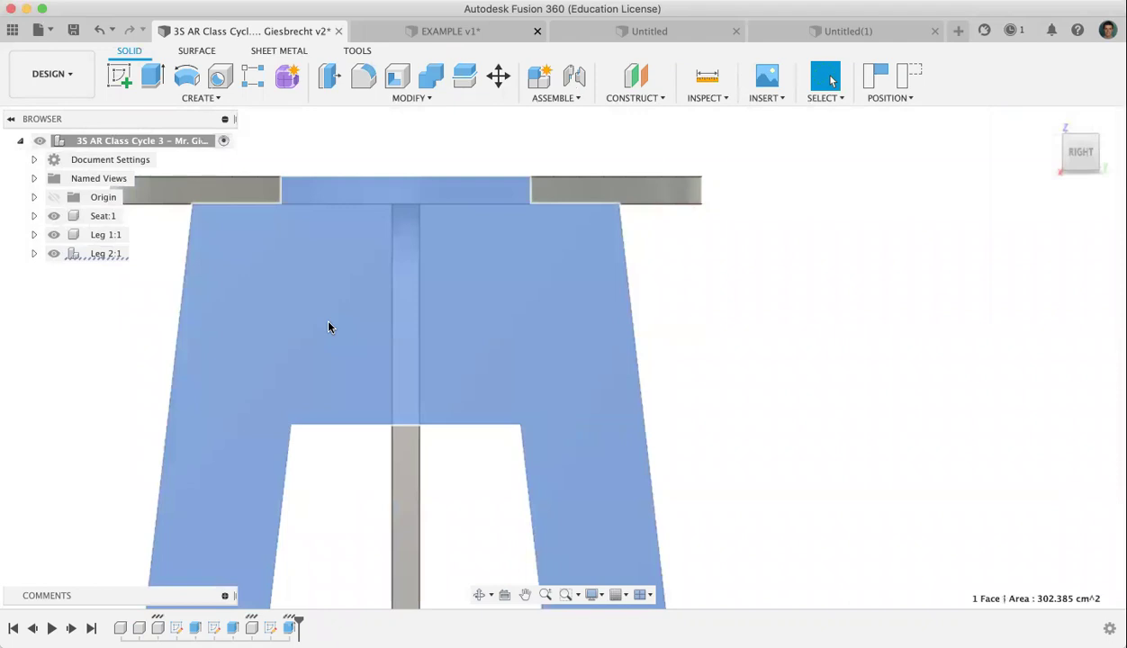
mouse_move(1083, 156)
mouse_down()
mouse_move(1111, 162)
mouse_move(1114, 151)
mouse_move(1080, 156)
mouse_move(1088, 164)
mouse_up()
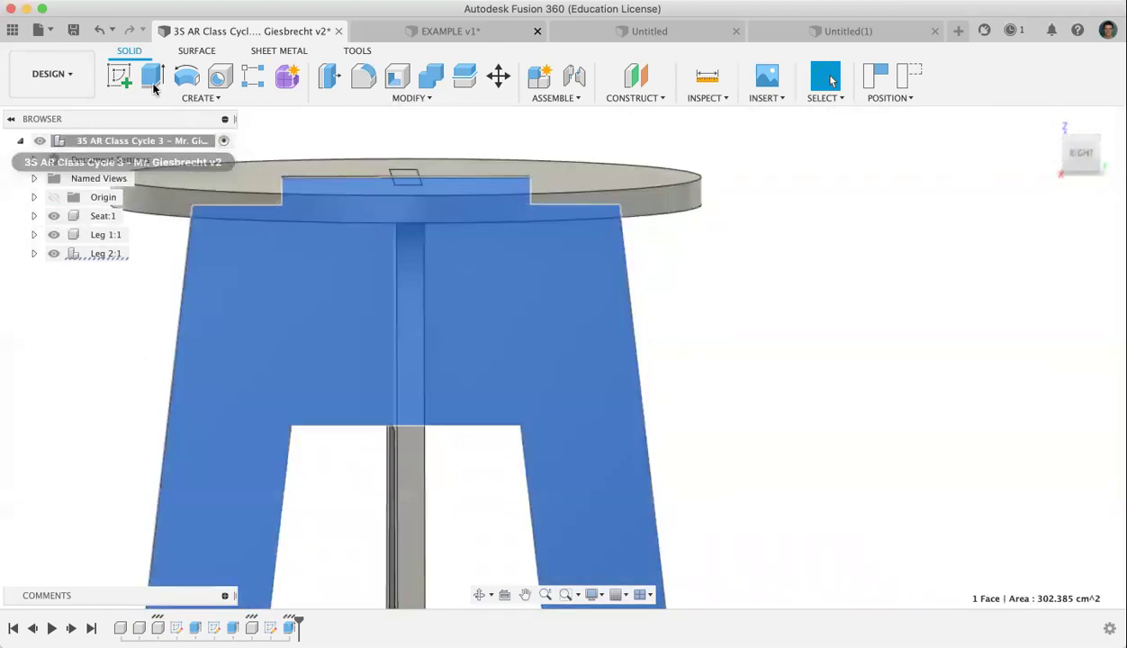
click(153, 81)
click(545, 337)
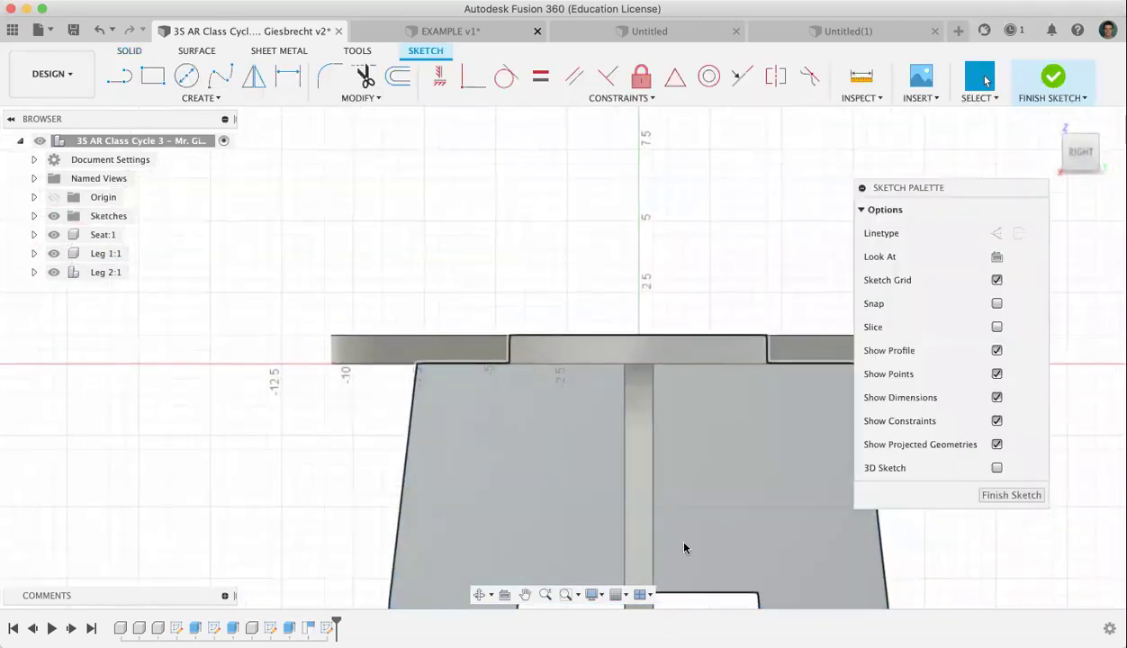
Step: Hide the Leg 1 component to leave the sketched face of Leg 2 unobstructed
click(525, 595)
drag(667, 528, 523, 390)
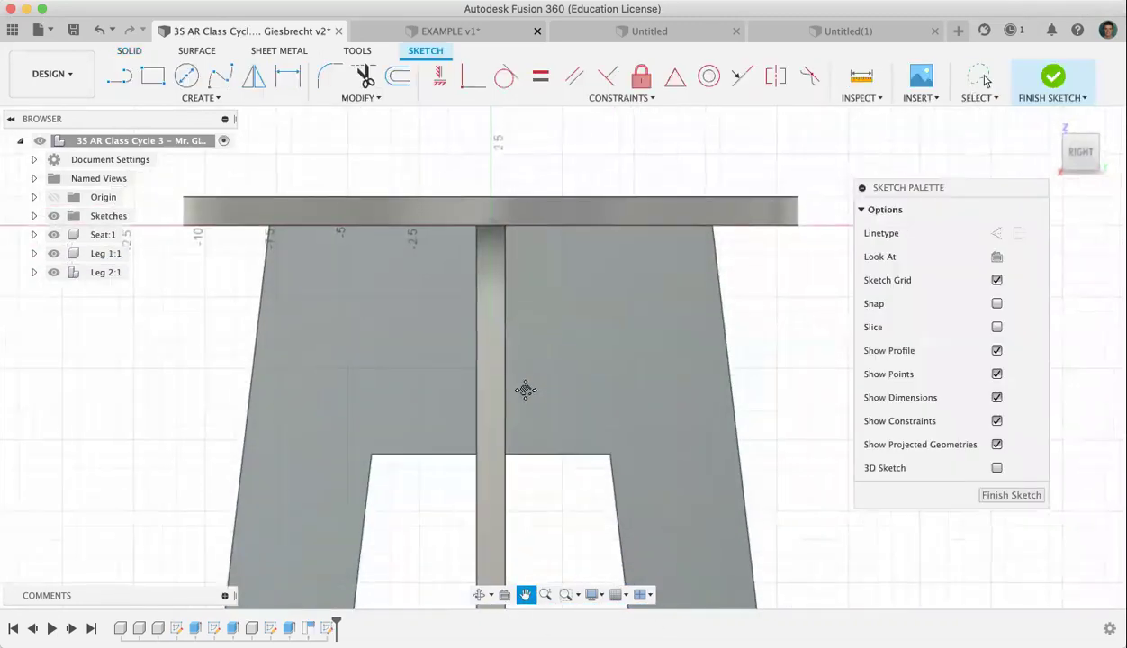
click(53, 253)
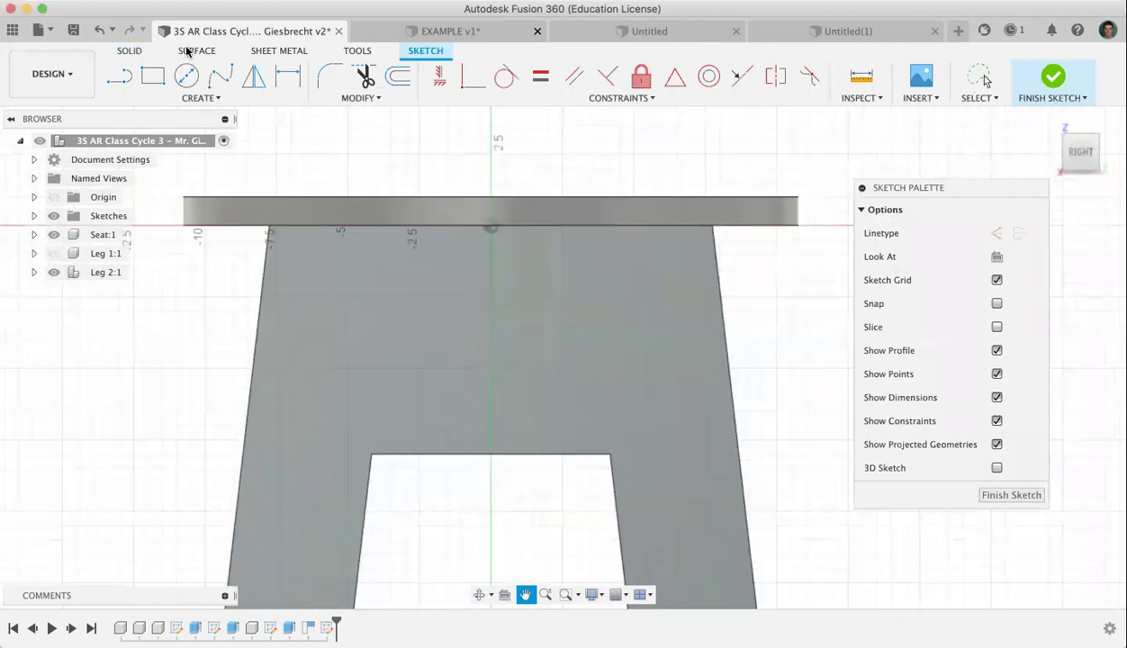
Step: Draw a vertical construction line from the origin down the middle of Leg 2, ending below the opening's upper edge
key(l)
click(997, 233)
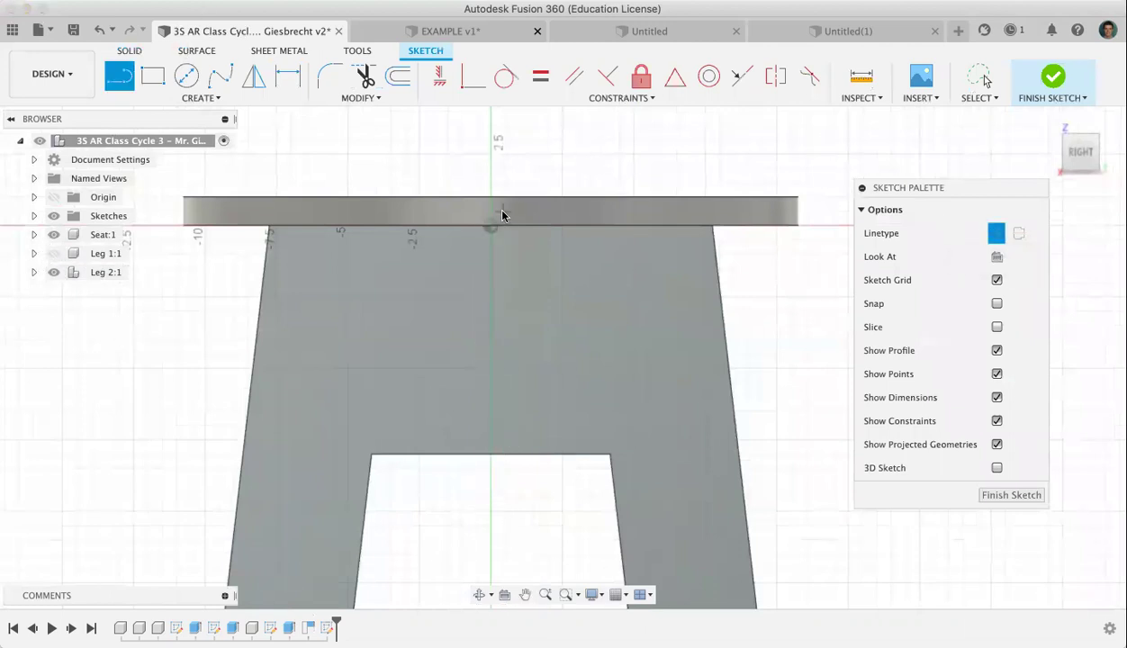
click(491, 226)
click(490, 560)
key(Escape)
Step: Draw a solid vertical line upward from the leg opening's upper edge, just beside the construction line
key(l)
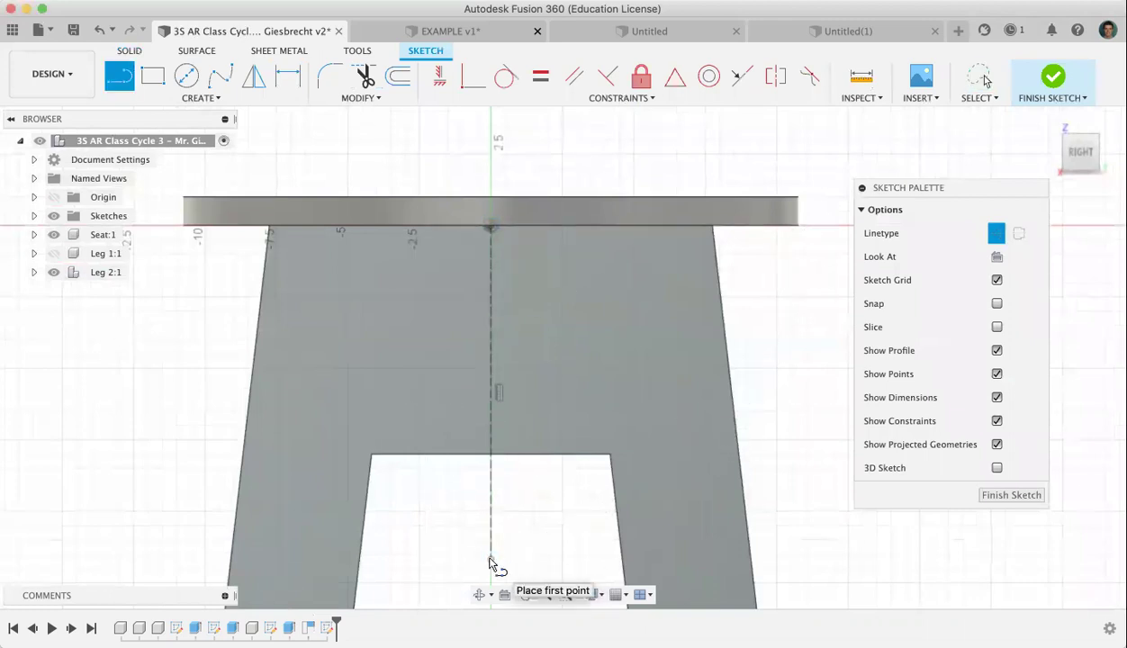
click(997, 233)
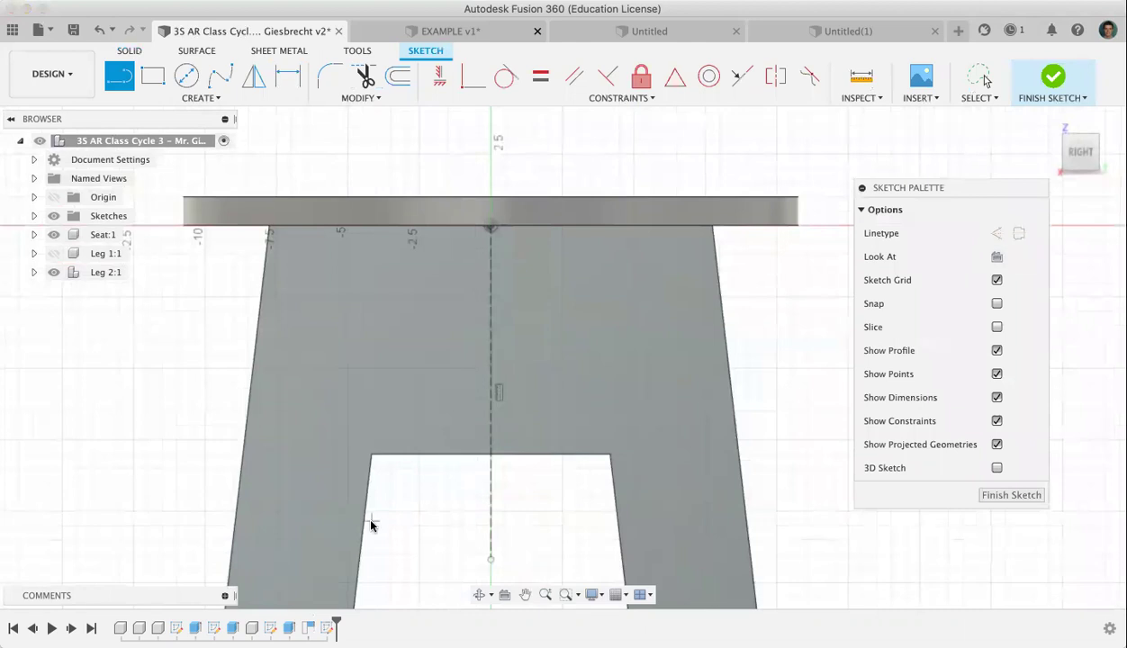
click(476, 454)
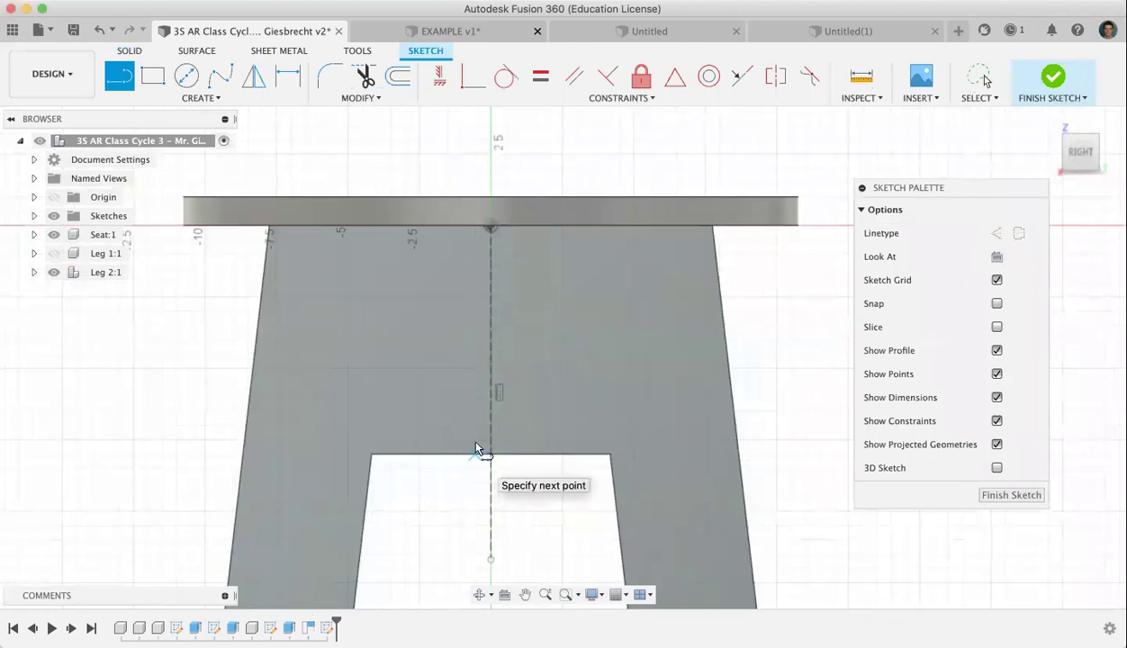
click(476, 325)
key(Escape)
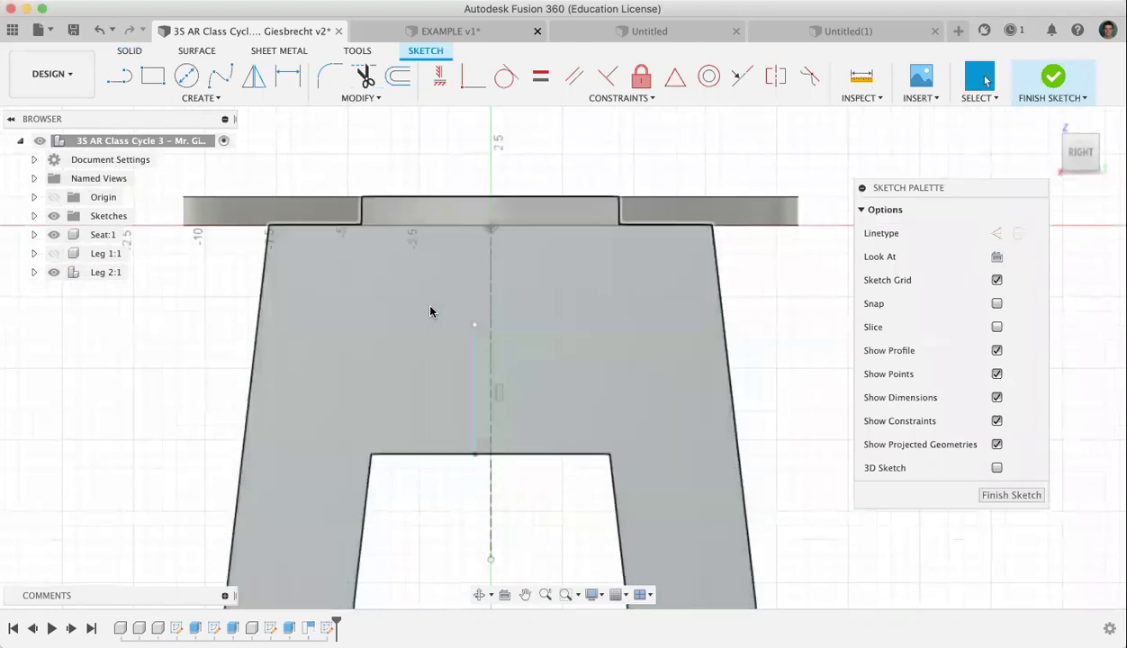
key(l)
Step: Dimension the new solid slot line on Leg 2's face to a length of 4.5 cm
click(288, 76)
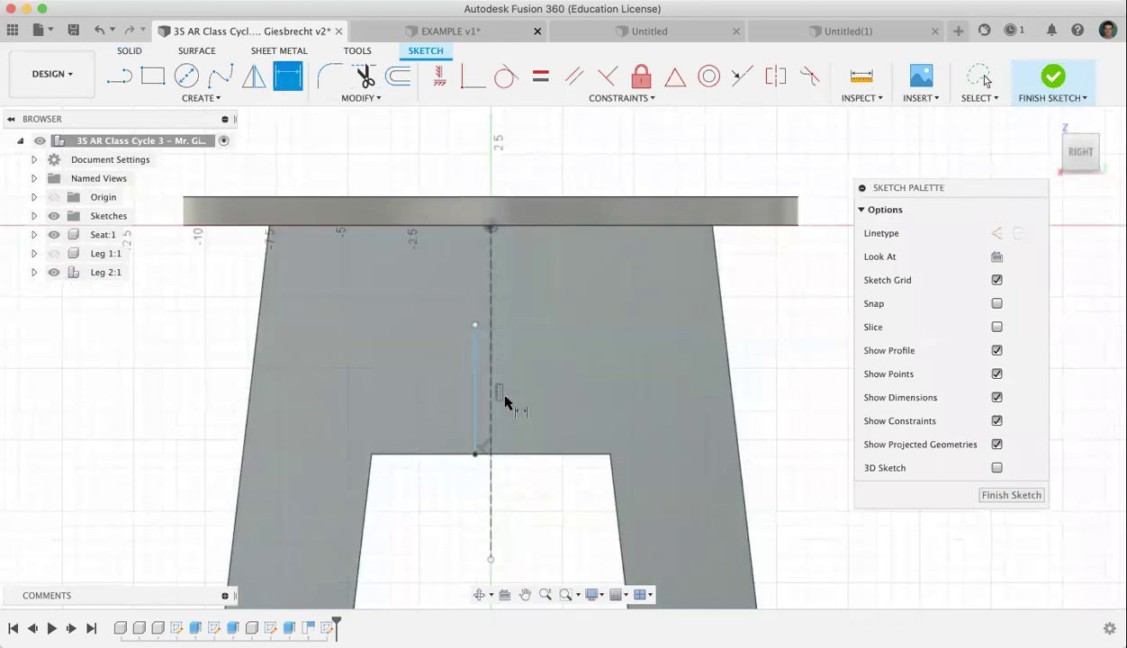
click(477, 391)
click(416, 389)
text(4.5)
key(Return)
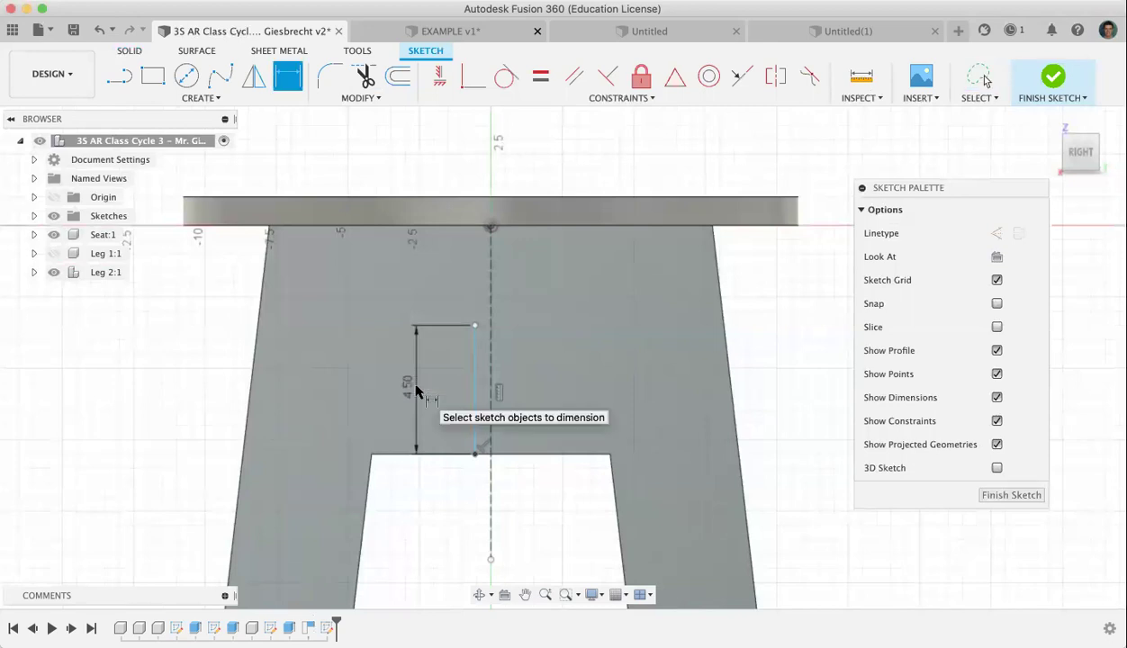
Step: Dimension the gap between the slot line and the construction line to 0.5 cm
click(490, 473)
click(478, 517)
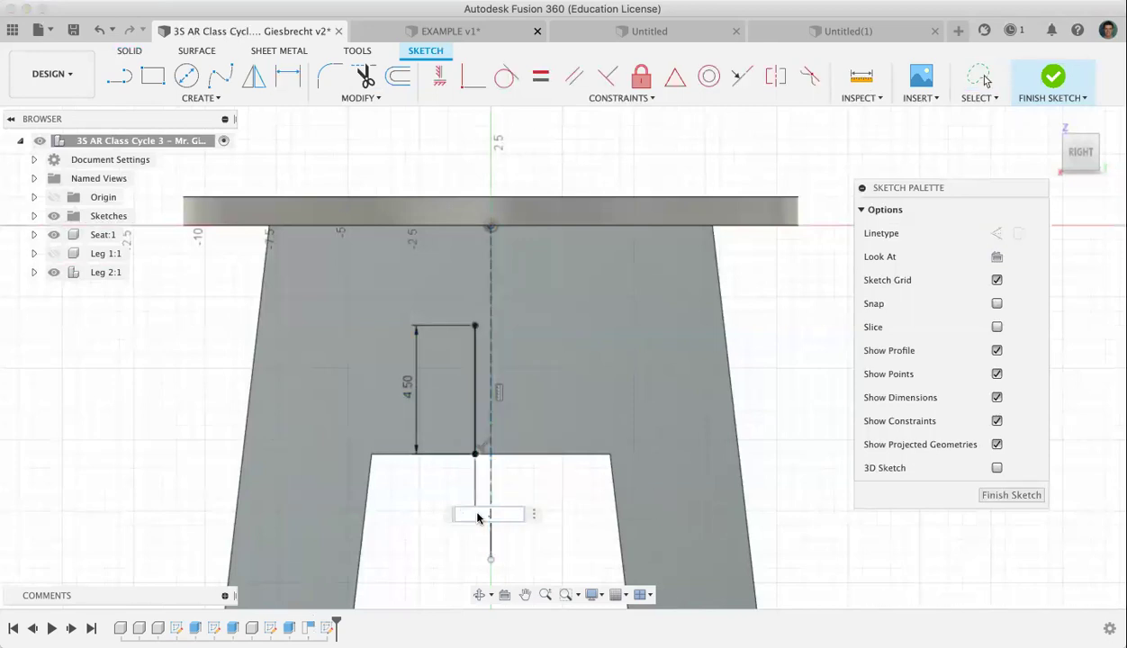
text(.5)
key(Return)
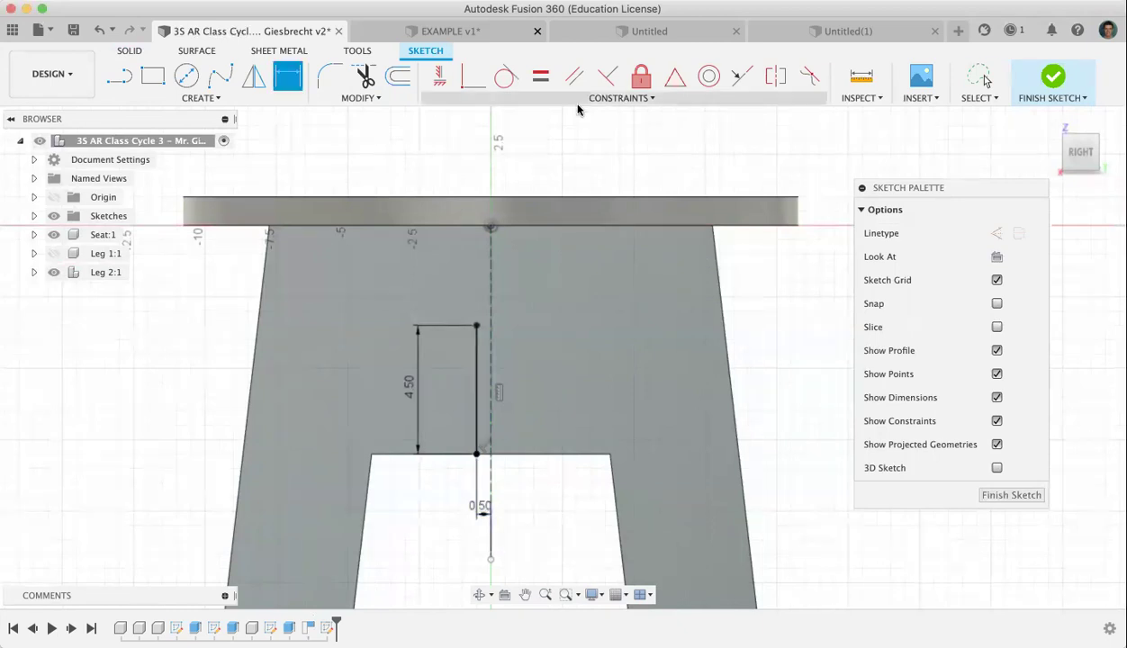
Step: Mirror the 4.5 cm slot line across the vertical construction line on Leg 2's face
click(254, 77)
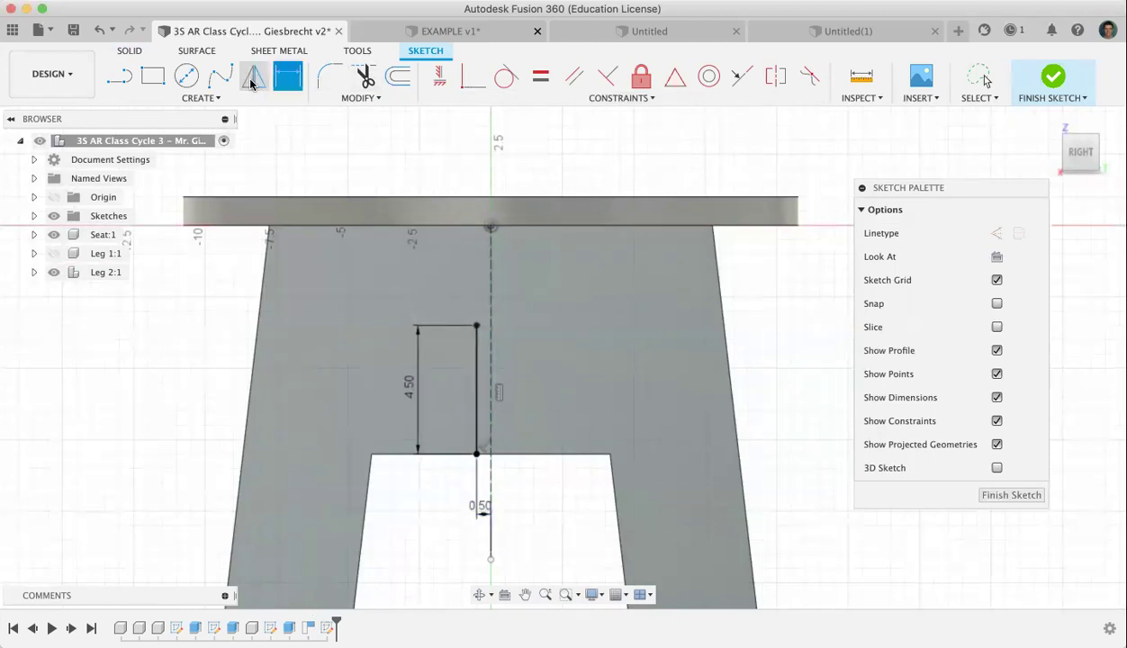
click(477, 357)
click(865, 227)
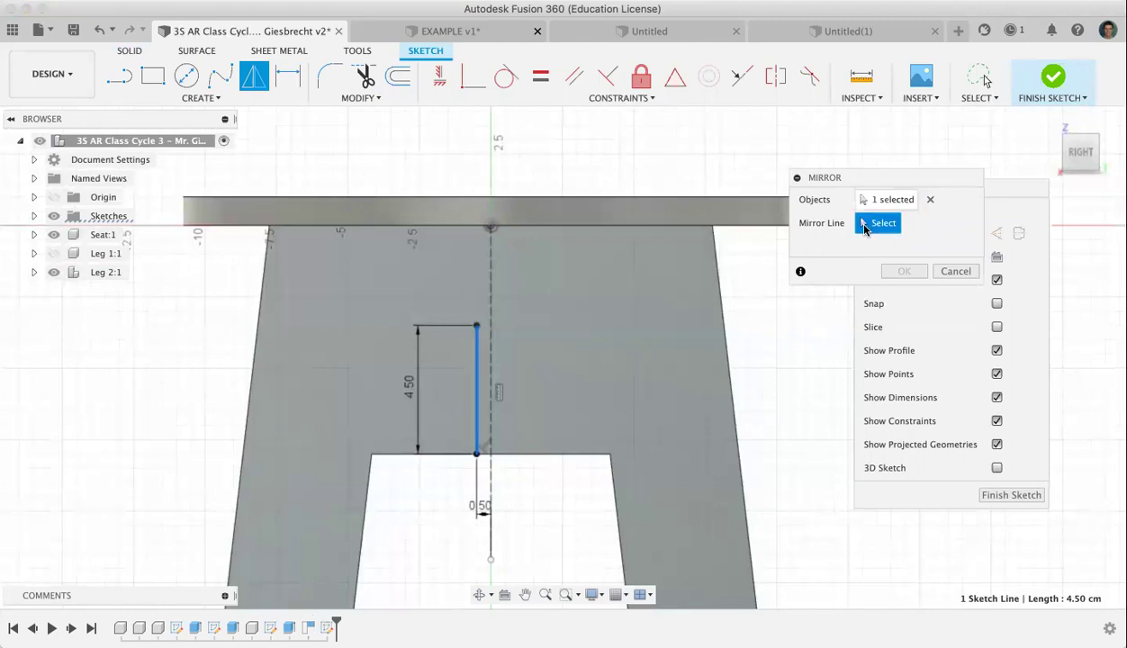
click(492, 301)
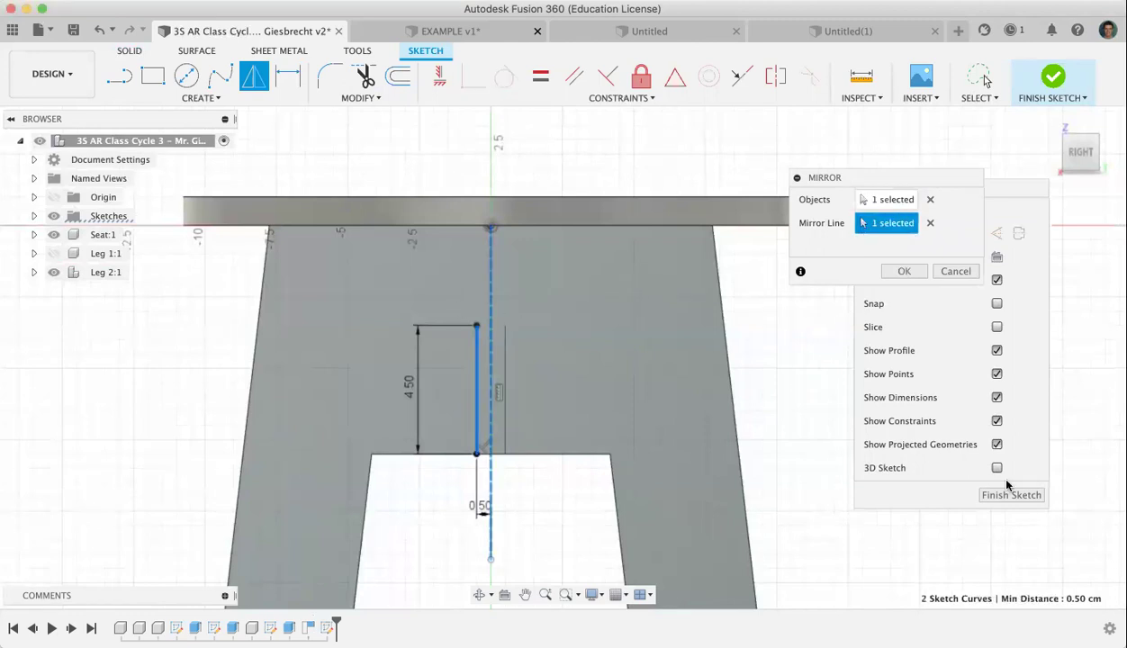
click(902, 272)
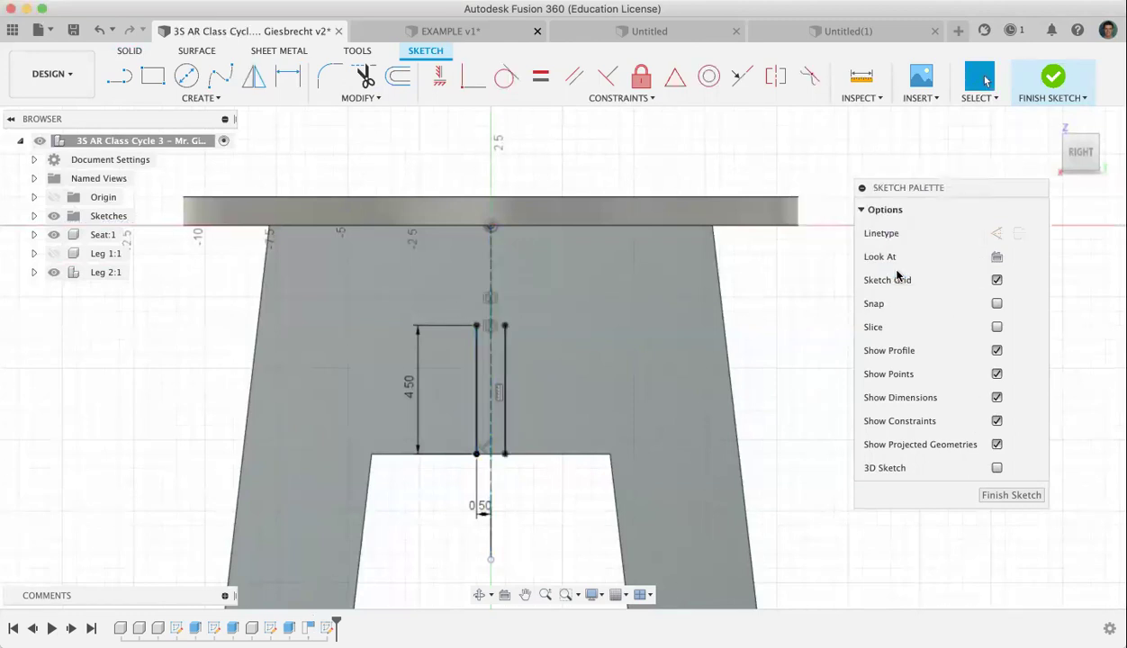
Step: Close the slot outline on Leg 2 with horizontal lines joining the upper and lower ends of its two sides
click(504, 326)
key(Escape)
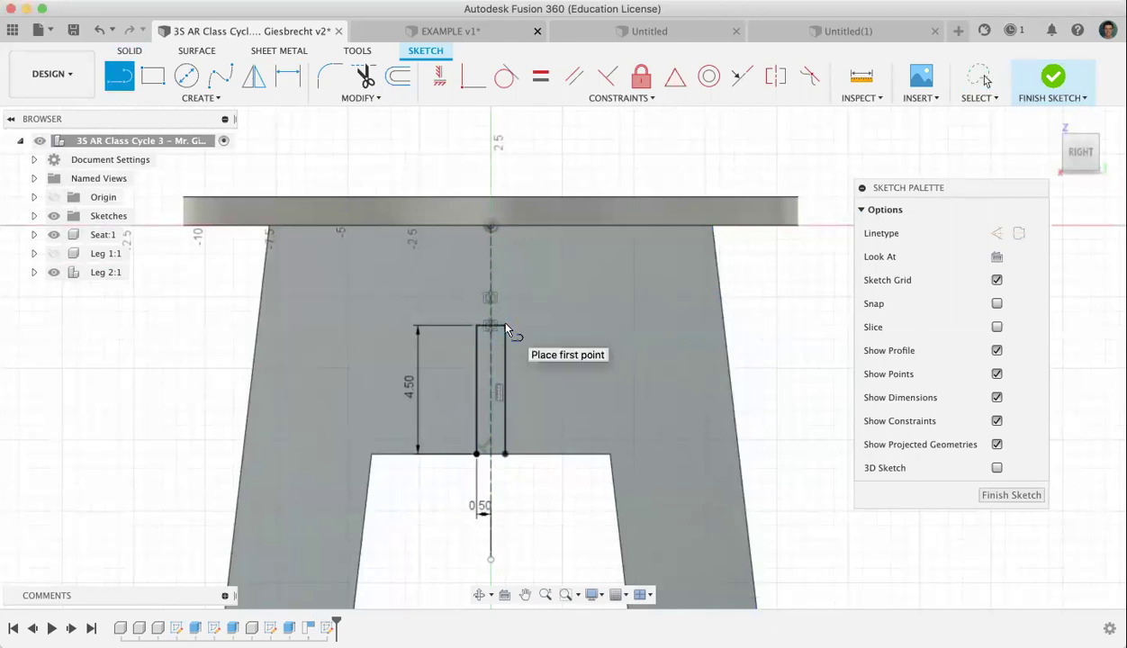
click(477, 454)
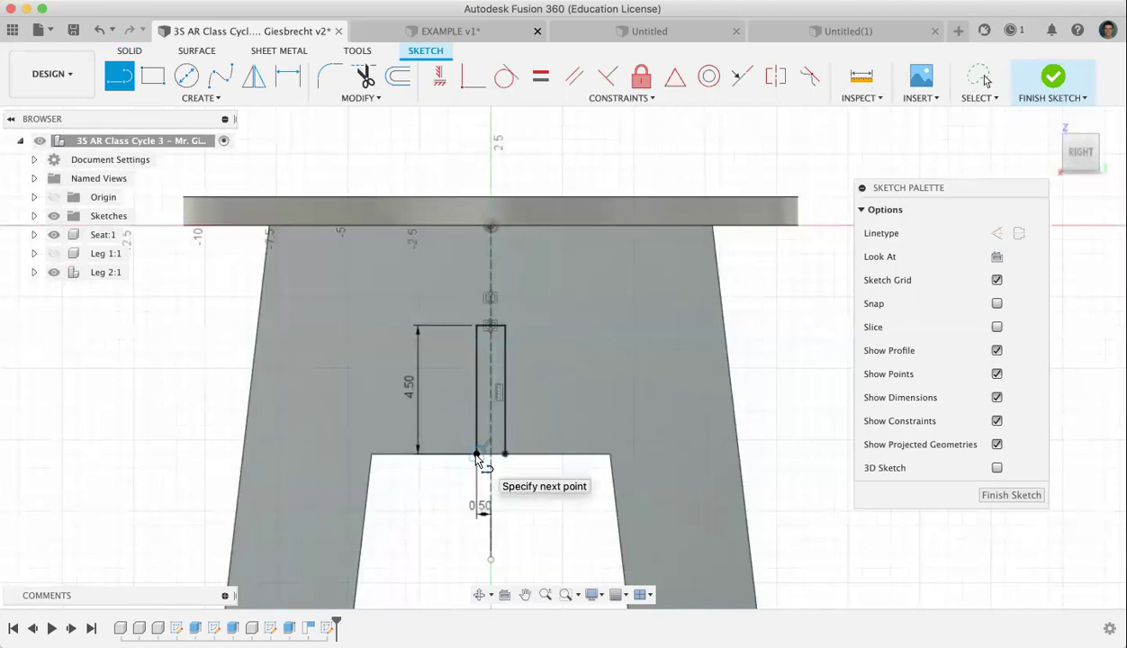
click(504, 455)
key(Escape)
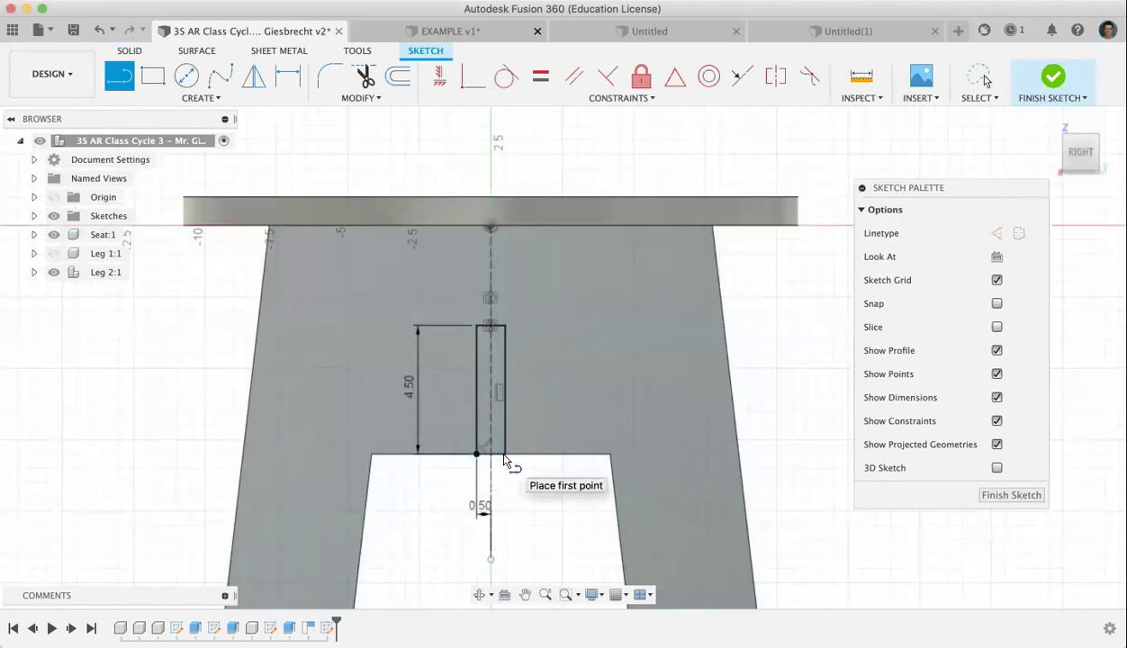
key(Escape)
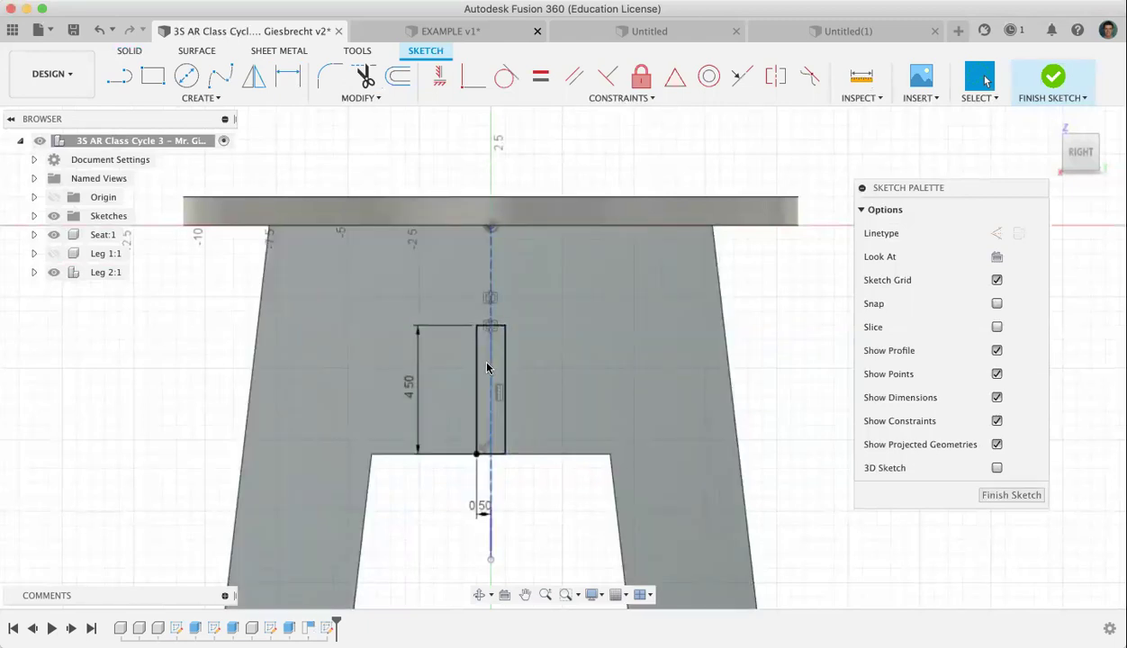
Step: Delete the vertical construction line through the slot and finish the sketch
click(491, 488)
key(Delete)
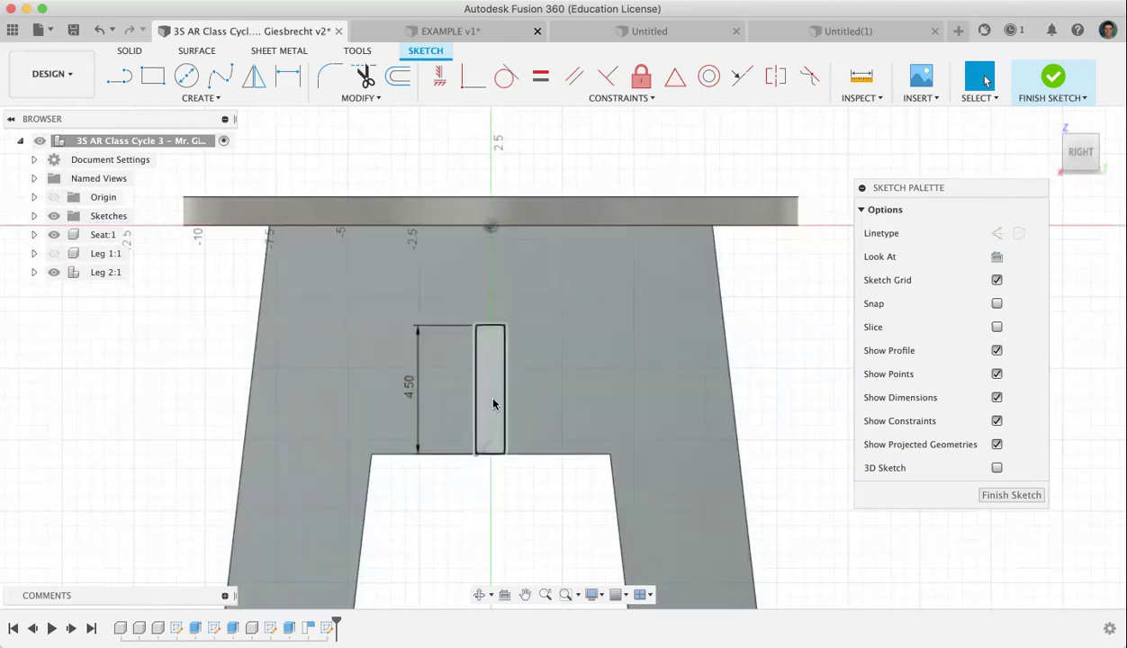
click(1053, 82)
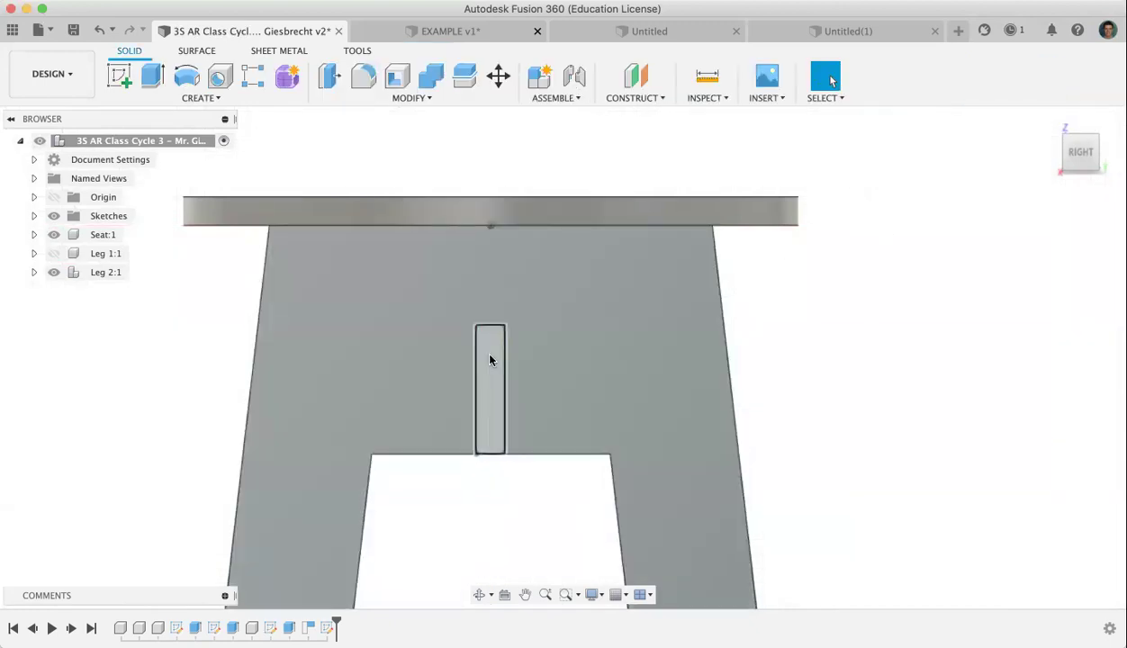
Step: Extrude the slot profile on Leg 2 as a cut with a distance of -1 cm
click(489, 360)
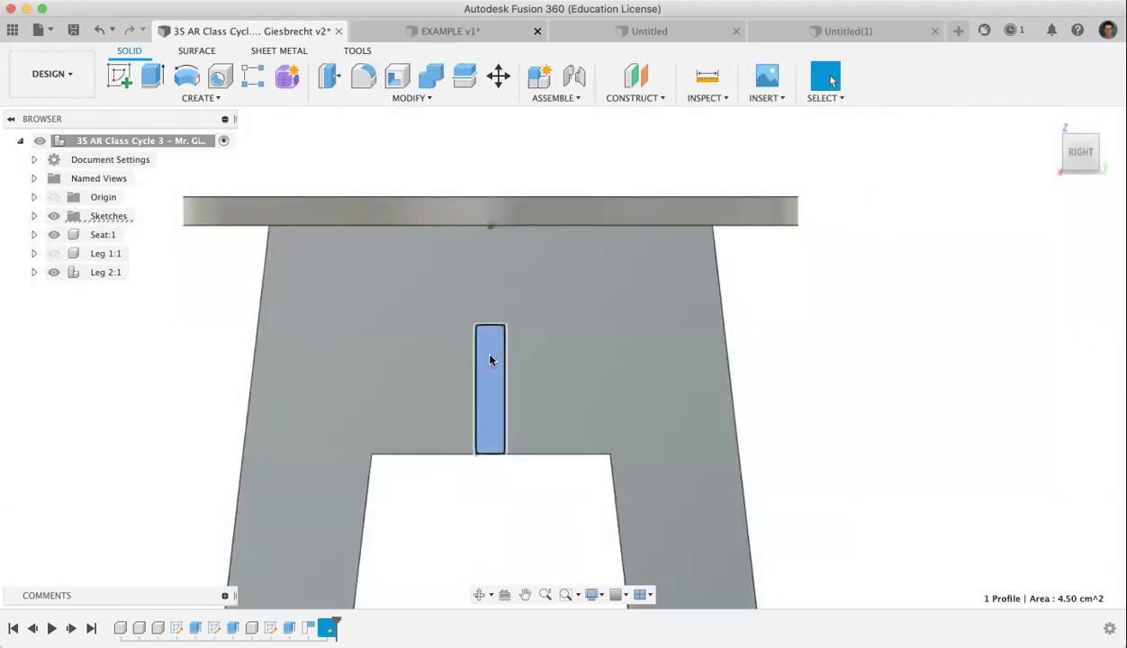
click(153, 78)
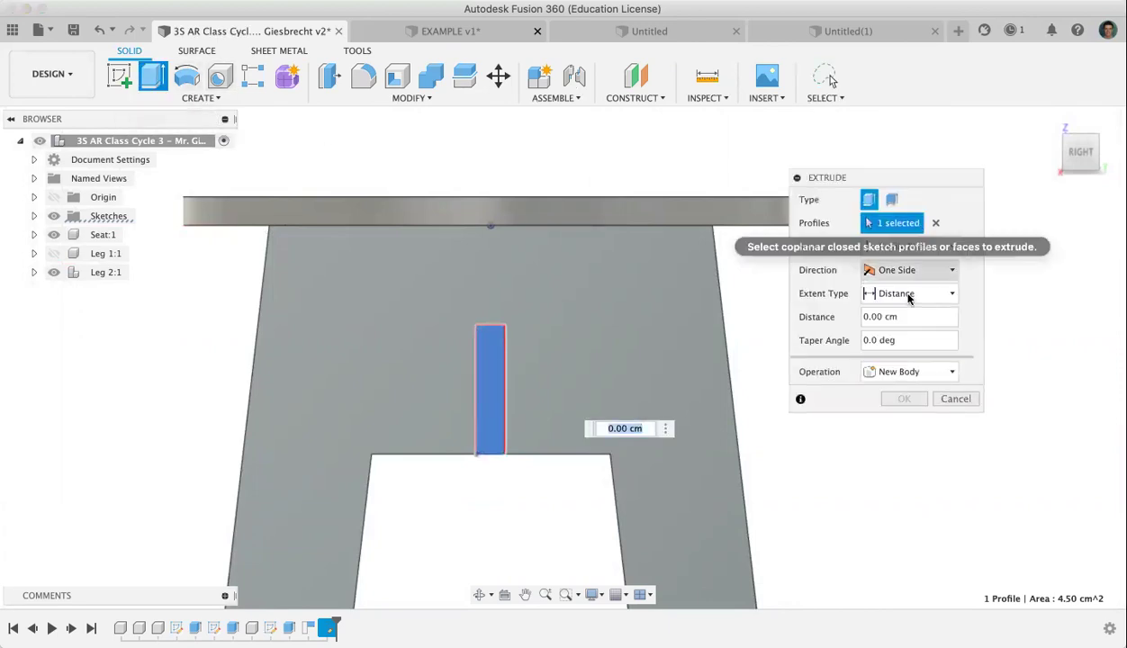
click(881, 370)
click(882, 409)
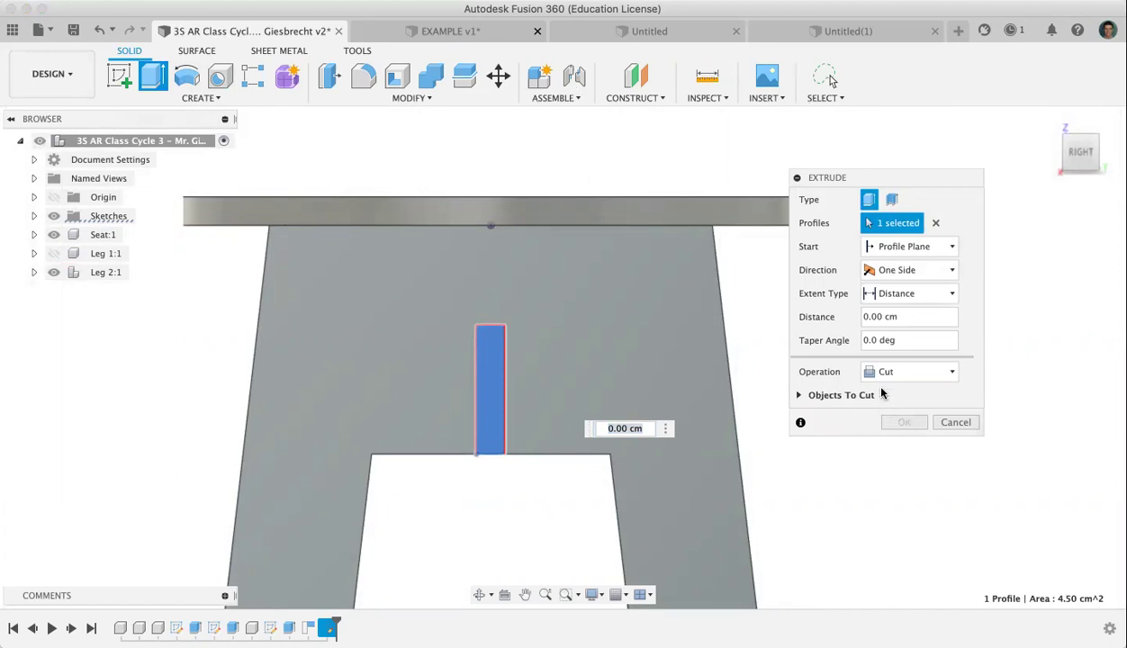
click(878, 316)
key(BackSpace)
key(BackSpace)
key(BackSpace)
key(BackSpace)
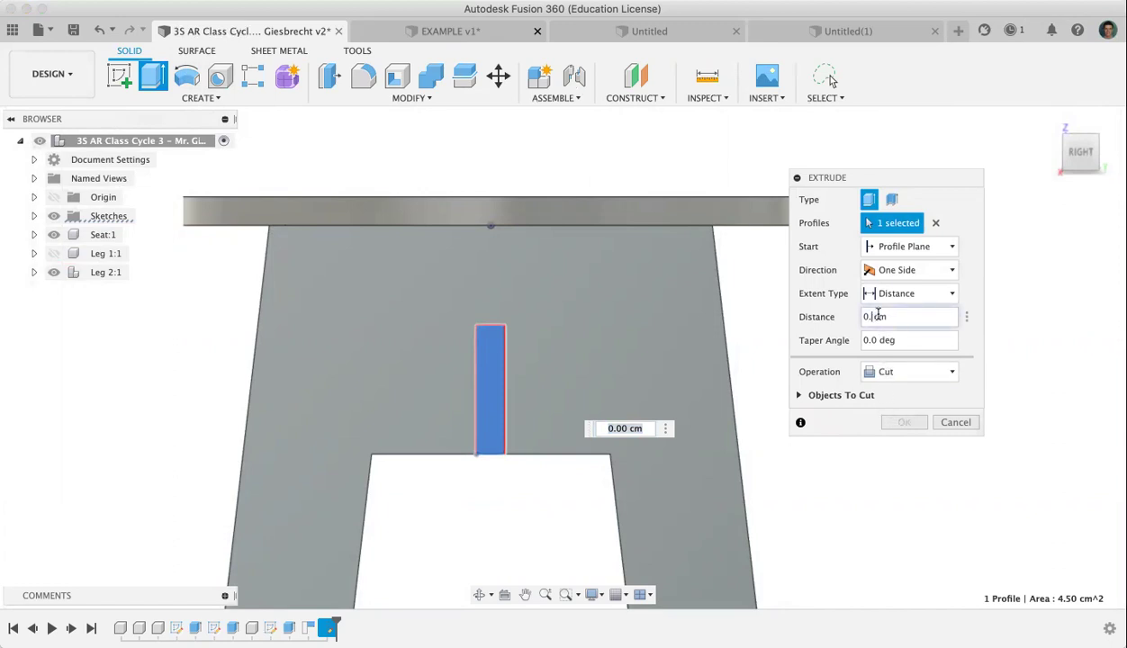
text(-1)
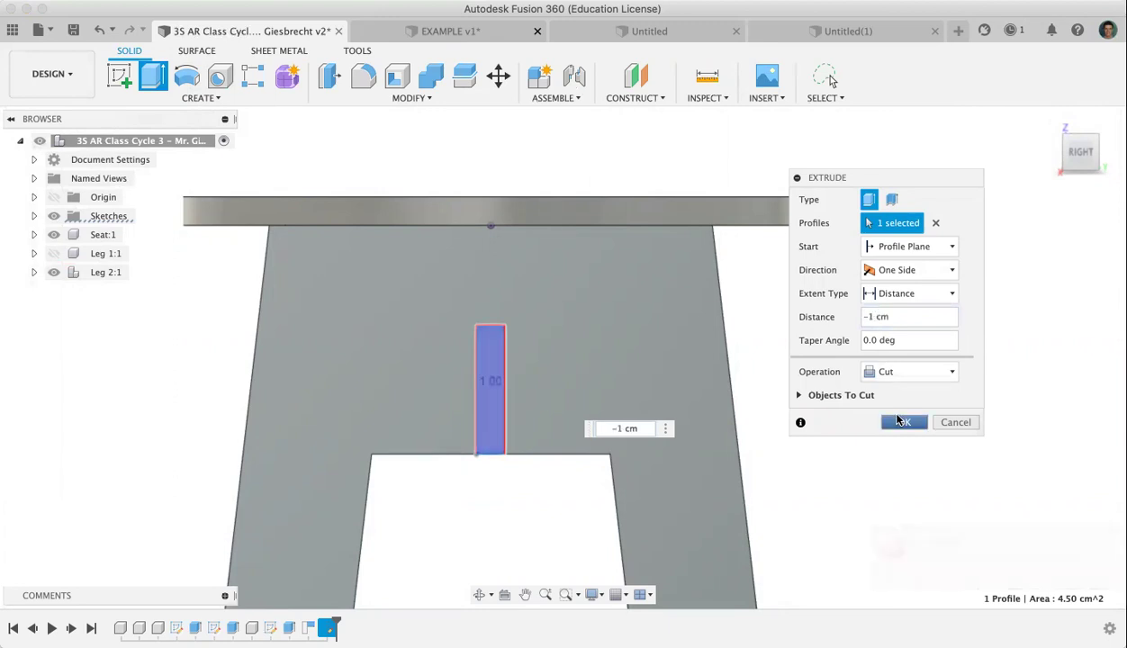
click(901, 421)
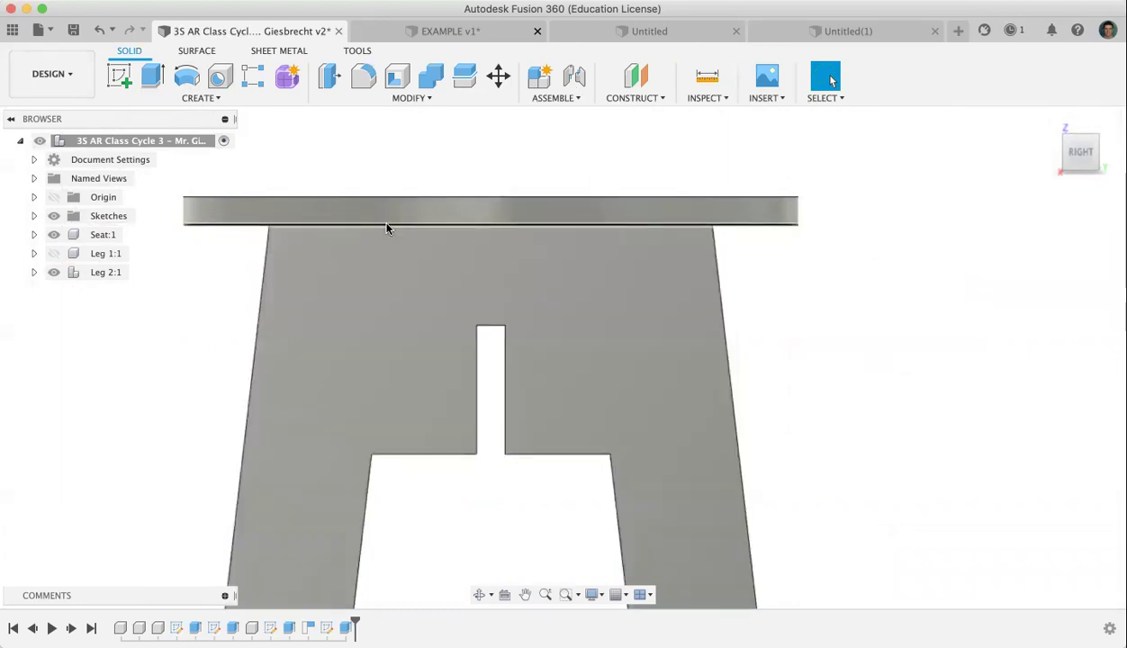
Step: Show Leg 1 again and cut it with Leg 2 as the tool body using Combine, keeping the tools
mouse_move(1086, 155)
mouse_down()
mouse_move(1071, 176)
mouse_move(1055, 168)
mouse_up()
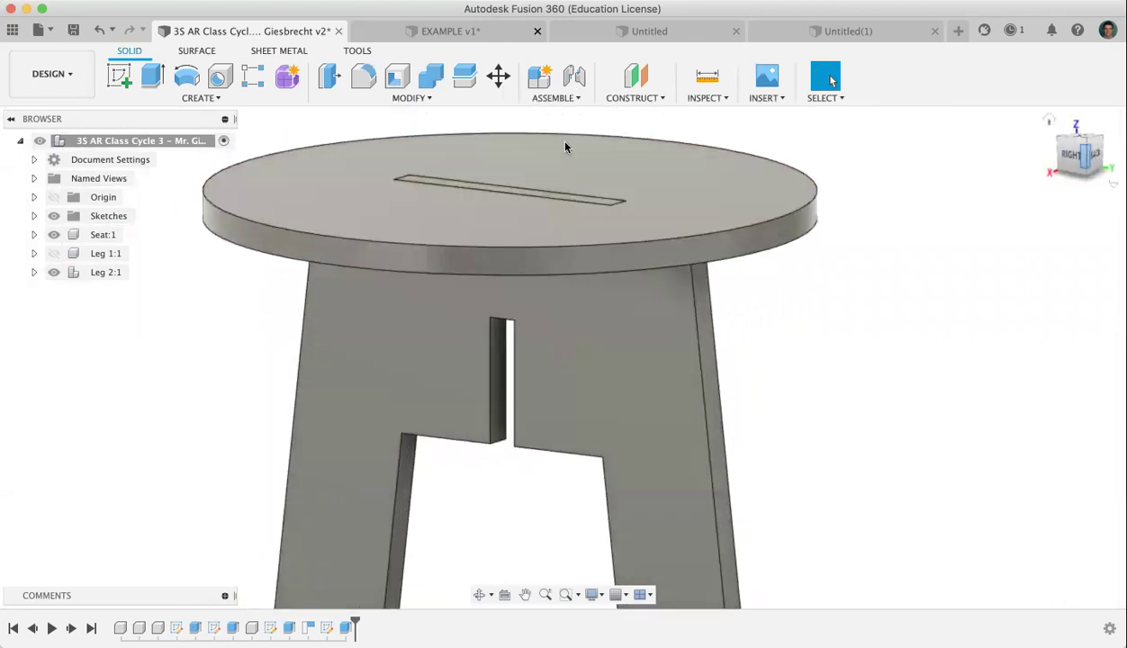
click(50, 253)
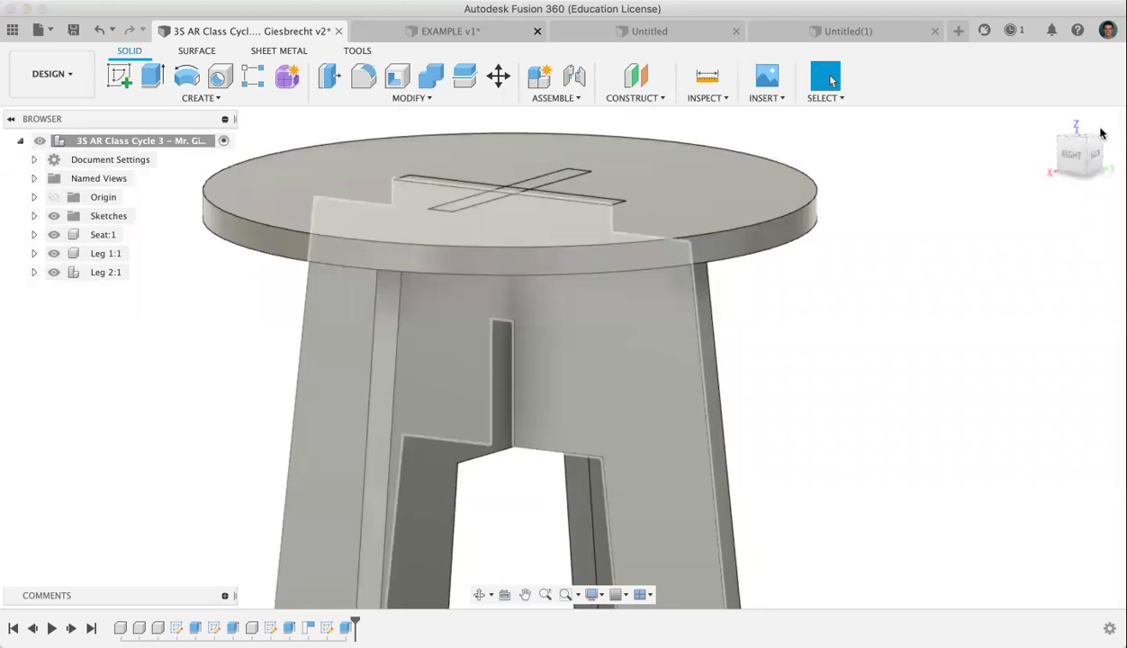
mouse_move(1084, 164)
mouse_down()
mouse_move(1097, 179)
mouse_move(1054, 163)
mouse_up()
click(431, 81)
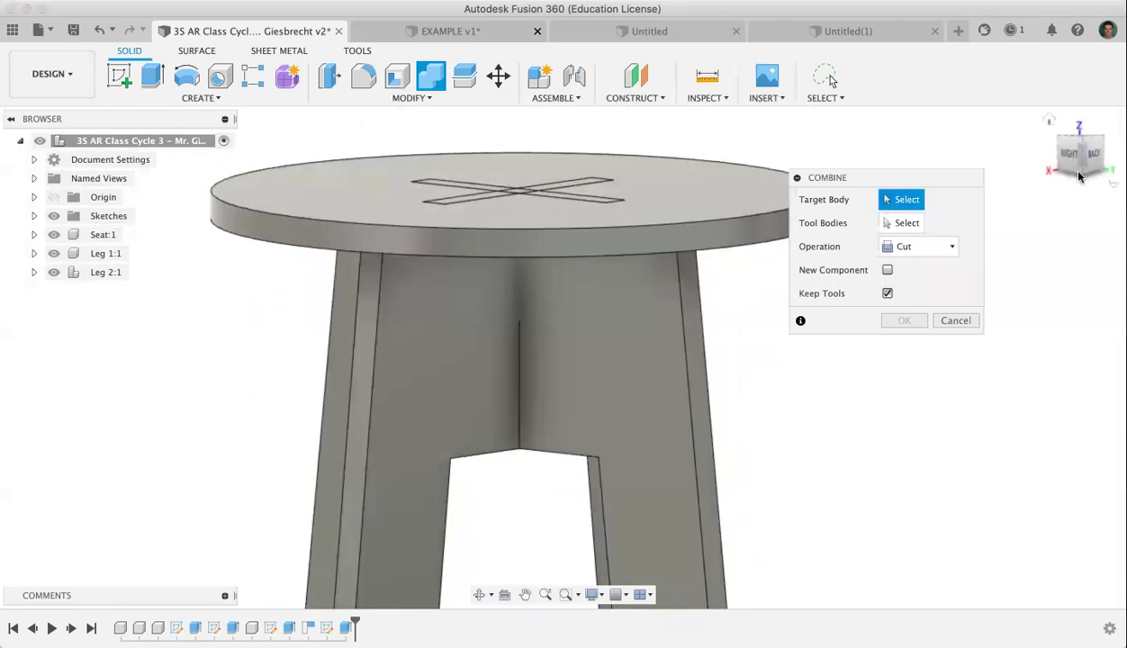
drag(1067, 164, 1103, 171)
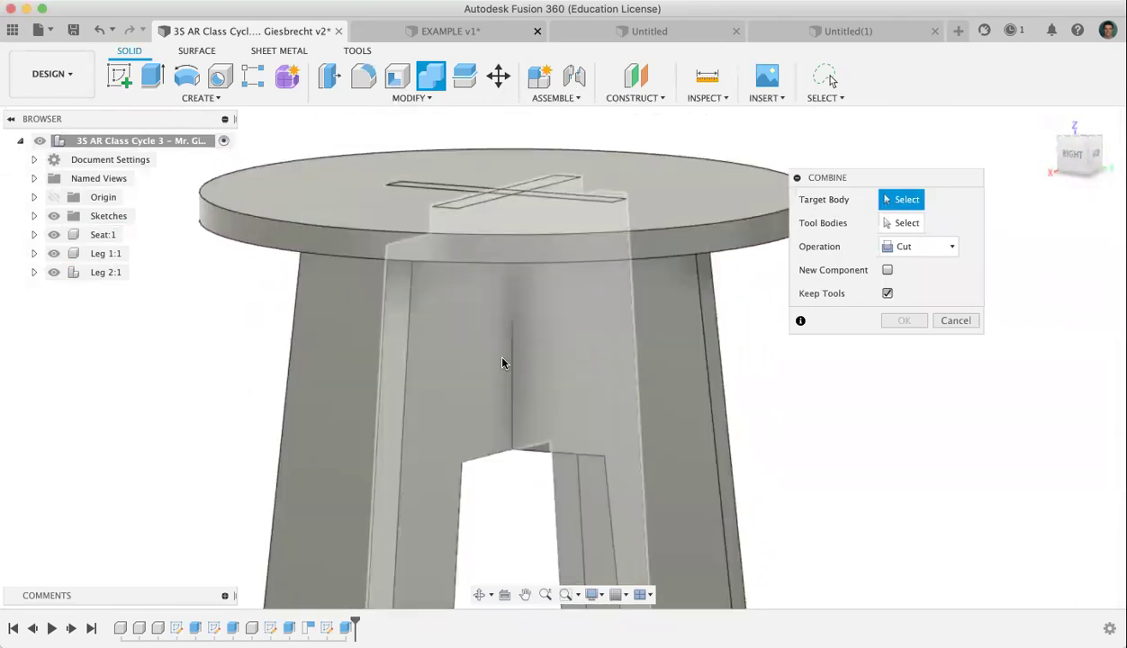
click(441, 364)
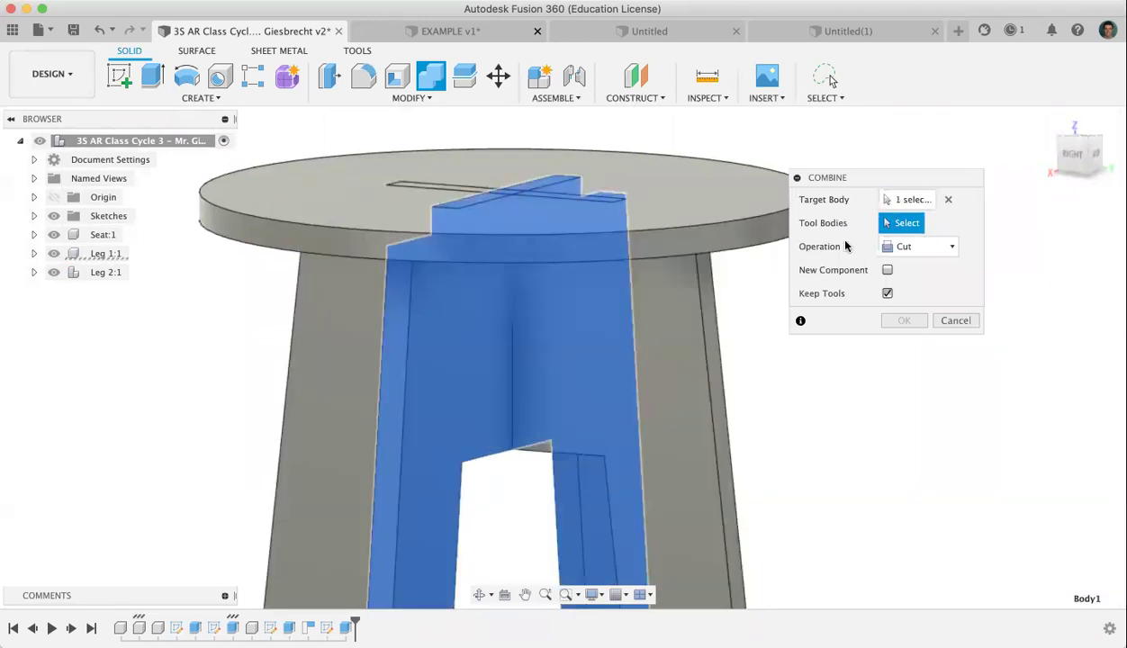
click(678, 452)
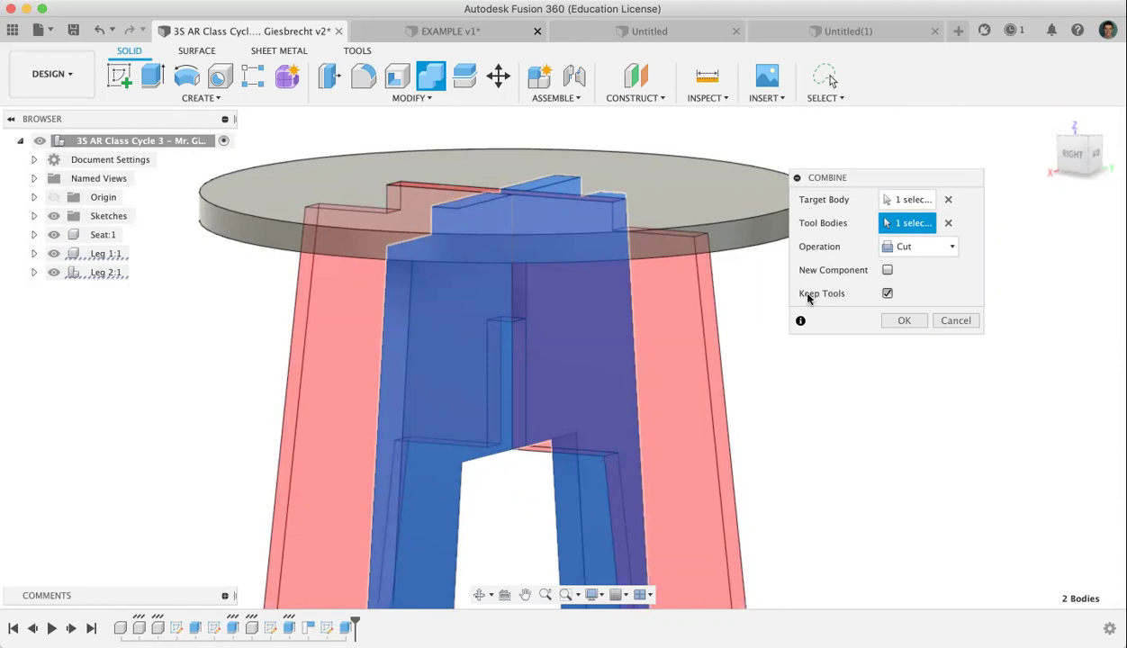
click(904, 321)
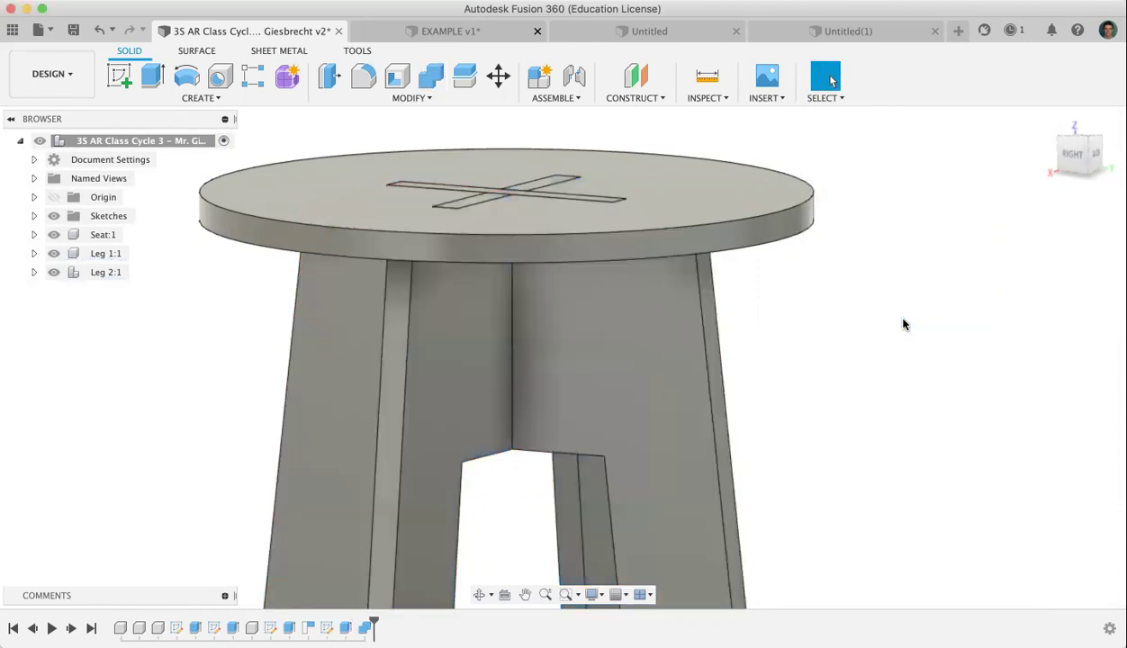
Step: Move Leg 2 and the seat aside to examine the interlocking slots and tenons, and undo all the moves
drag(693, 368, 1009, 329)
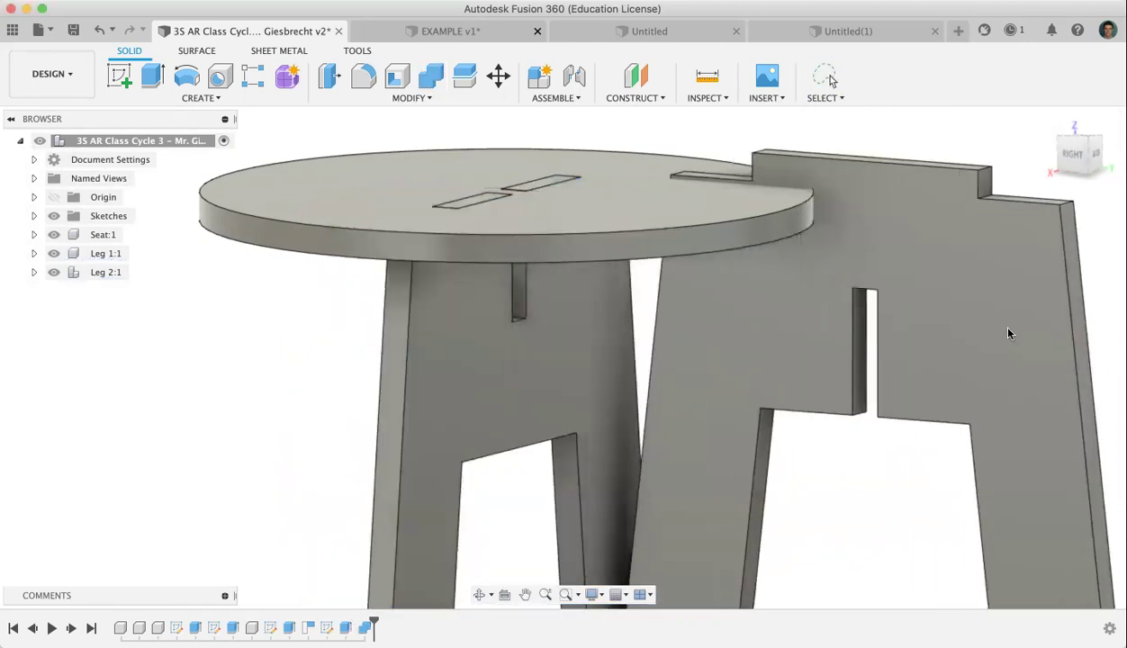
drag(621, 227, 614, 131)
drag(896, 328, 610, 362)
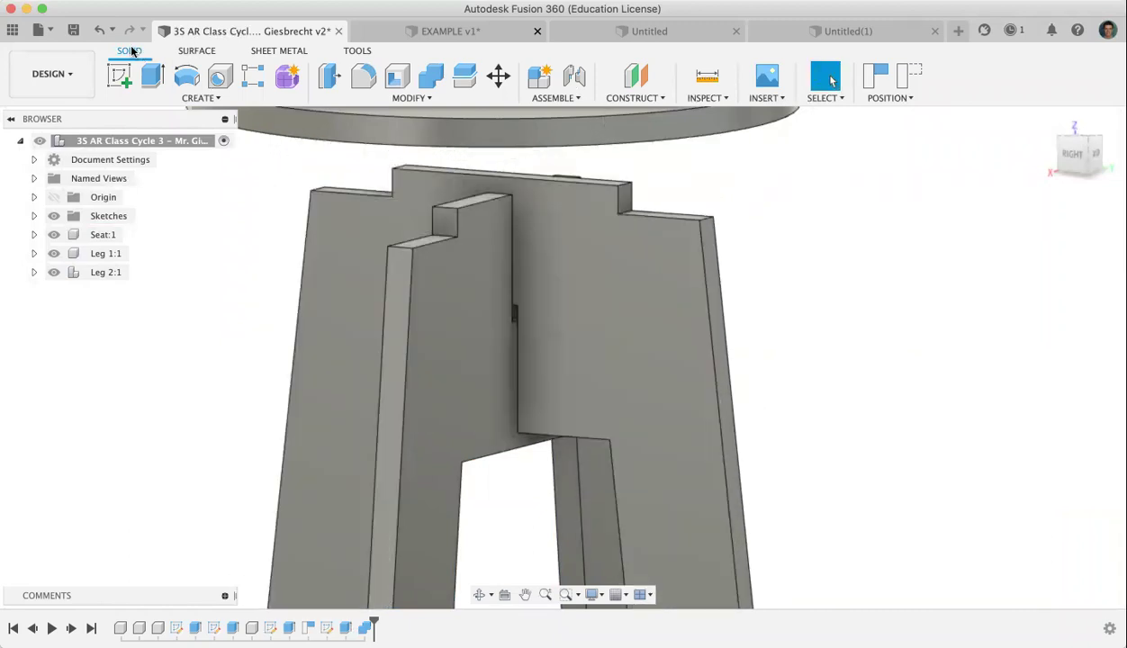
click(99, 31)
click(98, 34)
click(97, 34)
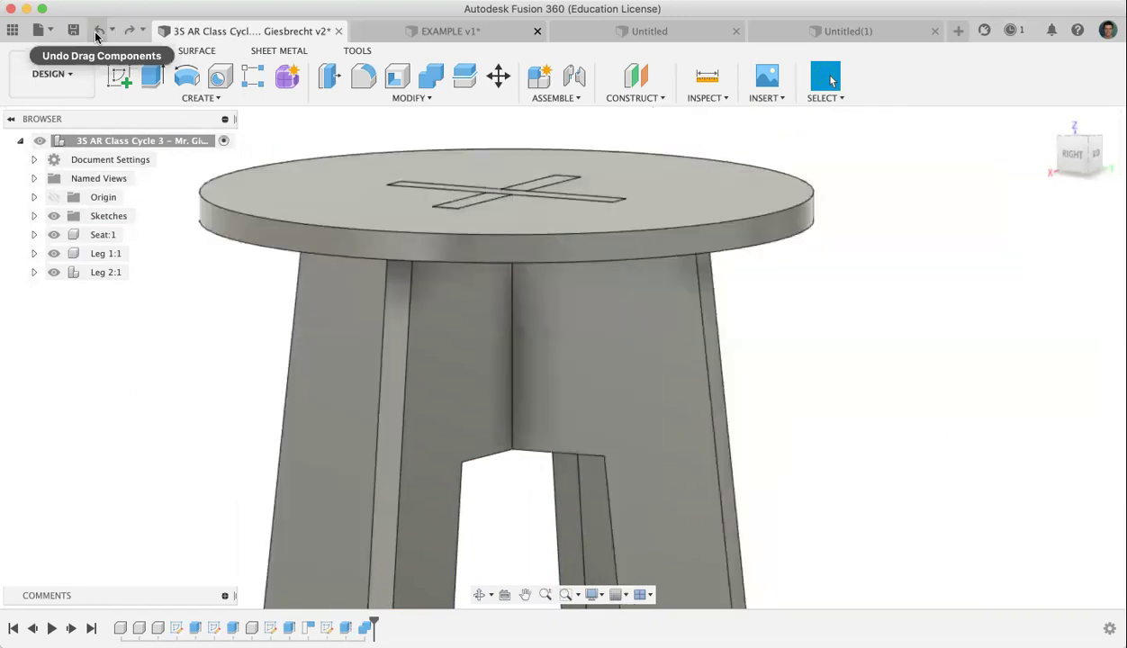
drag(338, 185, 343, 218)
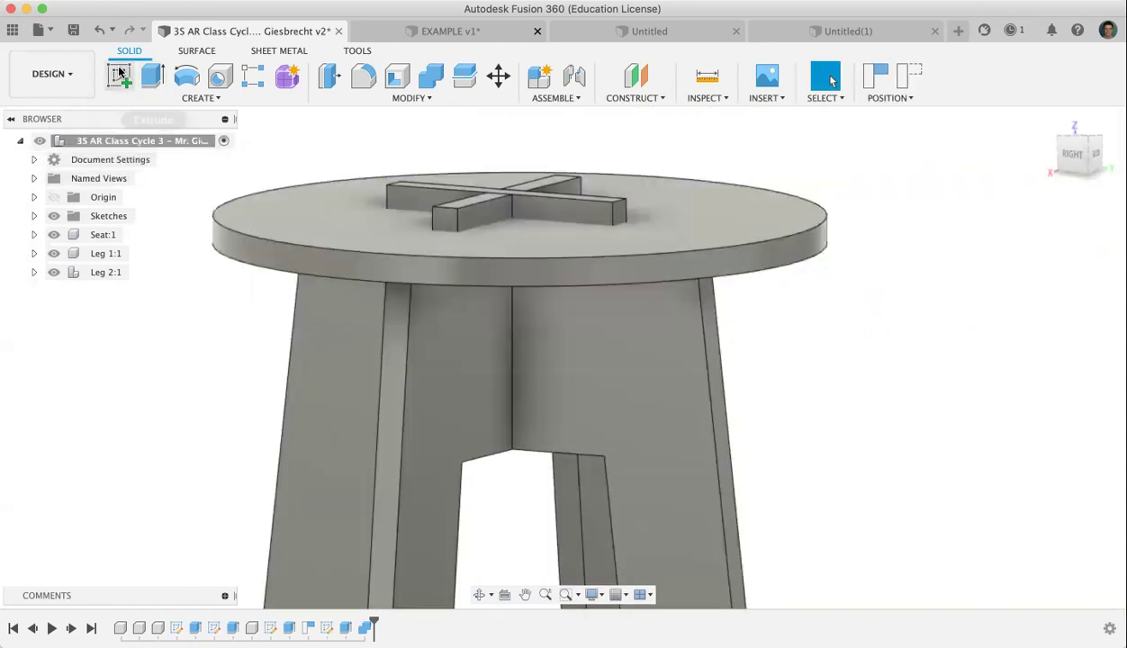
click(98, 33)
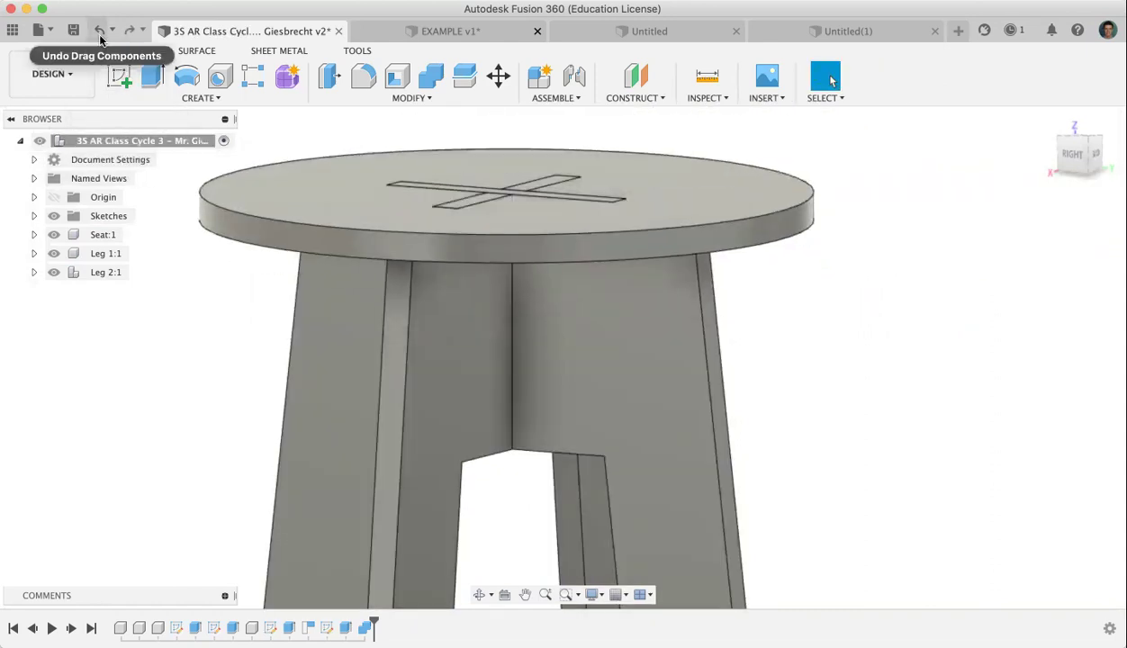
Step: Cut the seat with both legs as tool bodies using Combine, with Keep Tools enabled
click(430, 77)
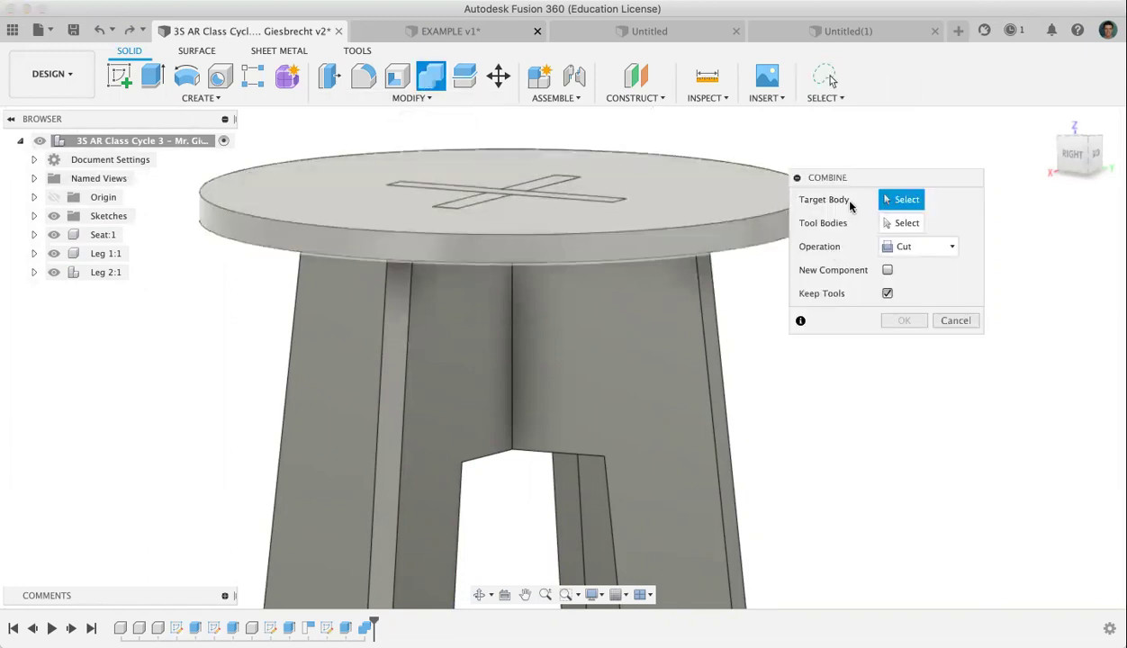
click(746, 221)
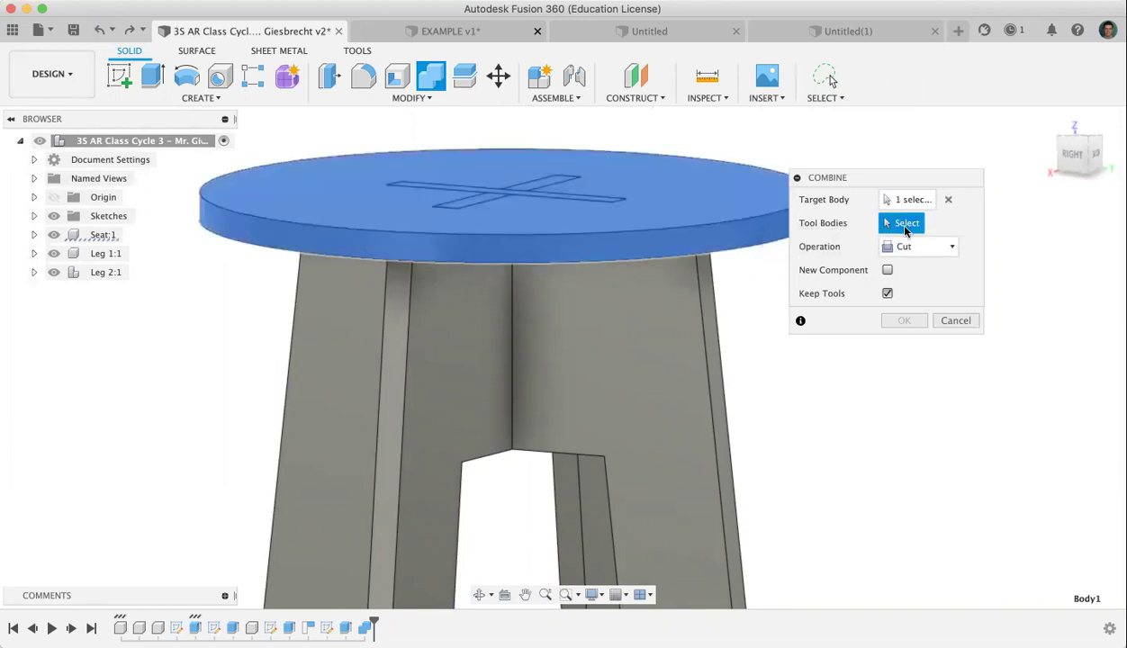
click(671, 320)
click(415, 514)
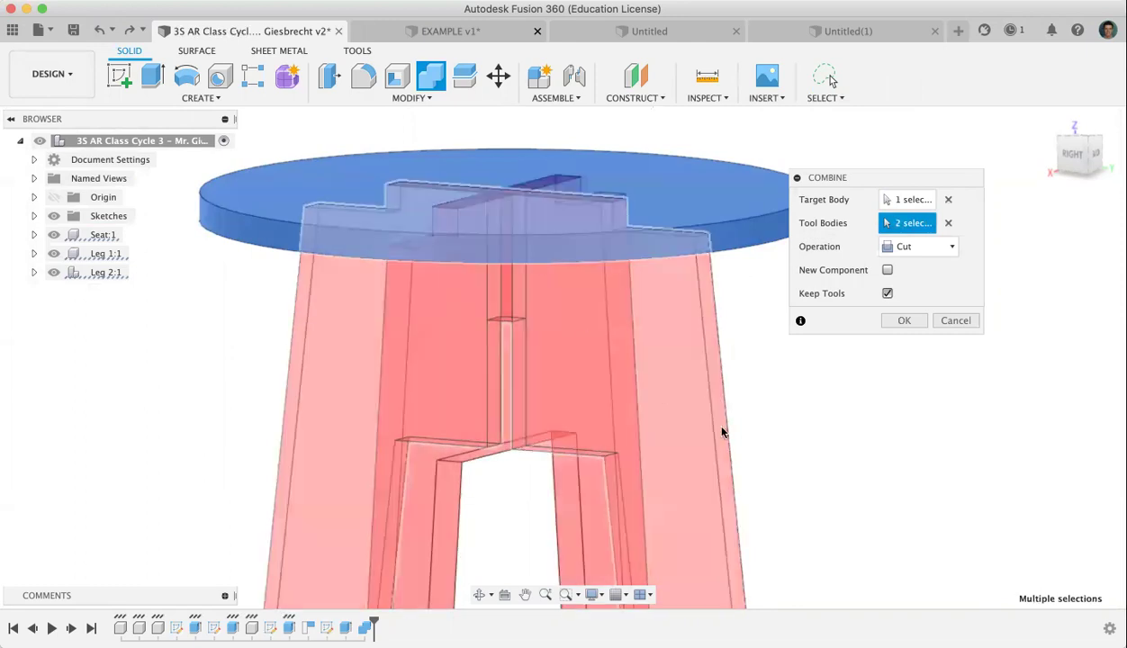
click(916, 247)
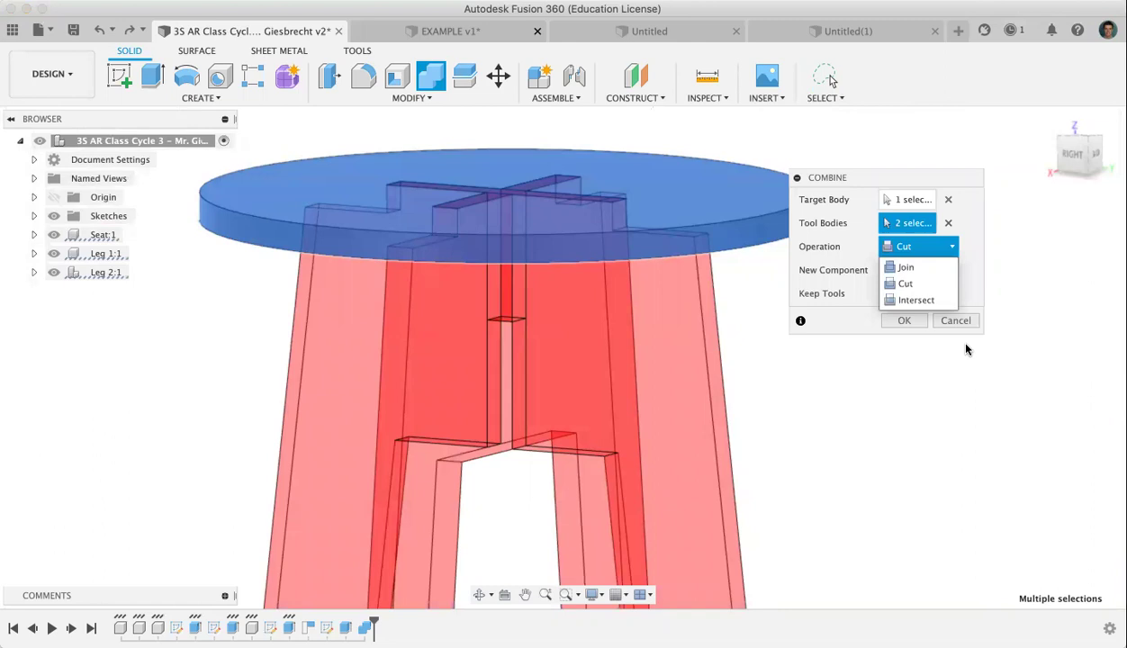
click(966, 285)
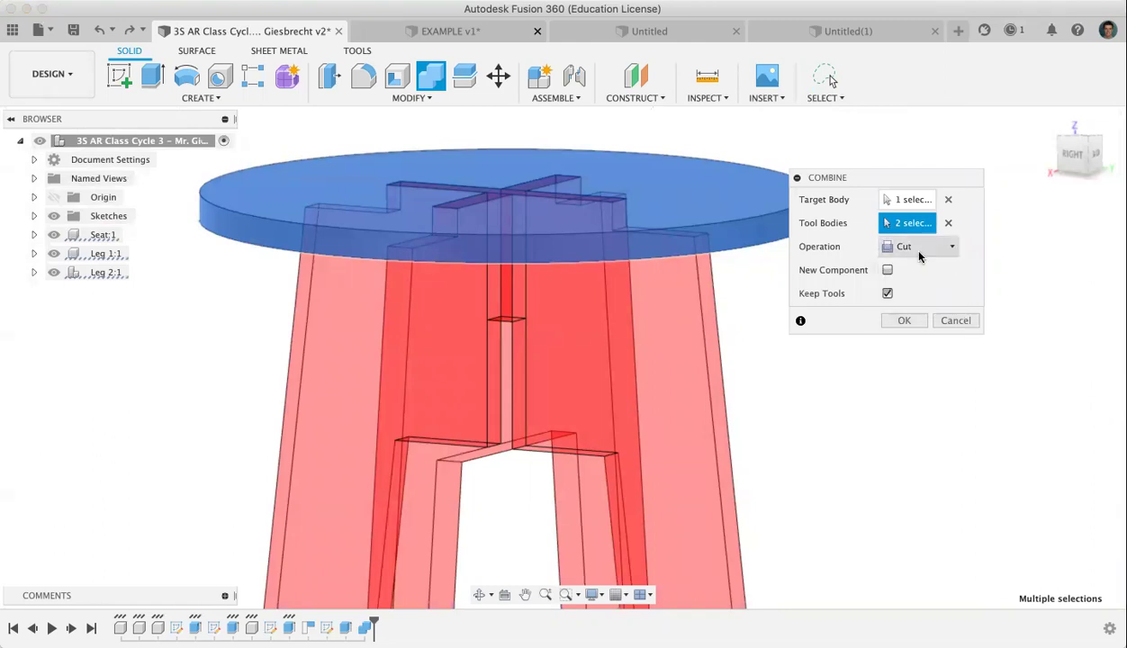
click(901, 321)
Step: Nudge the seat slightly on the legs, undo the move, and examine the whole stool
mouse_move(747, 221)
mouse_down()
mouse_move(882, 139)
mouse_move(1032, 267)
mouse_move(1015, 303)
mouse_move(748, 220)
mouse_move(768, 252)
mouse_move(766, 227)
mouse_up()
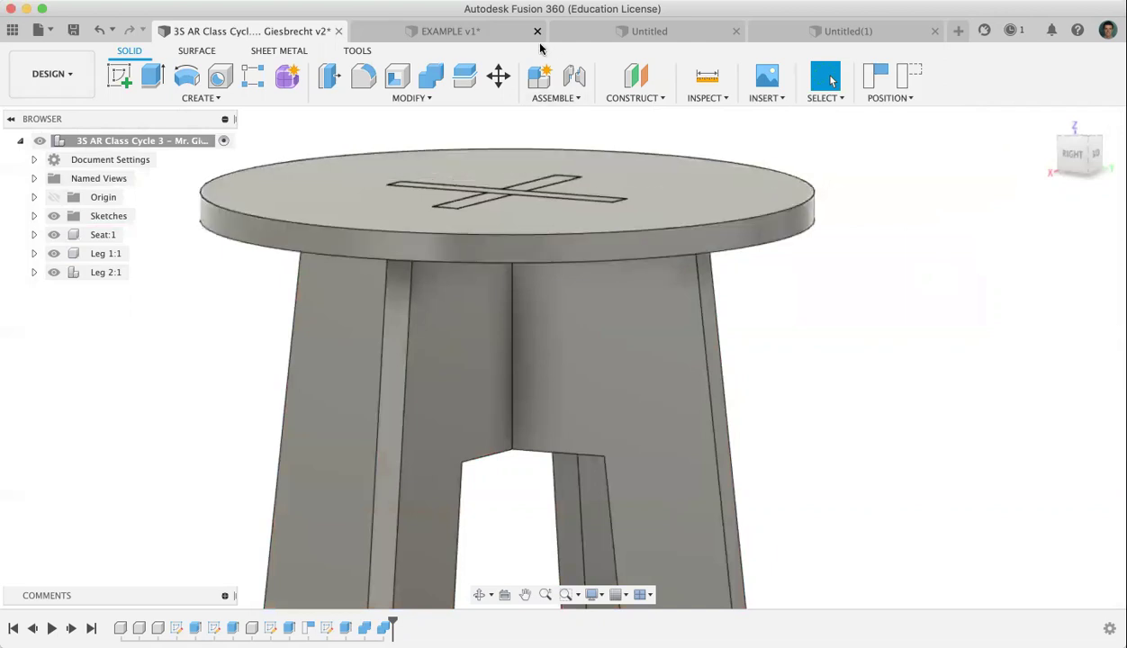
click(99, 29)
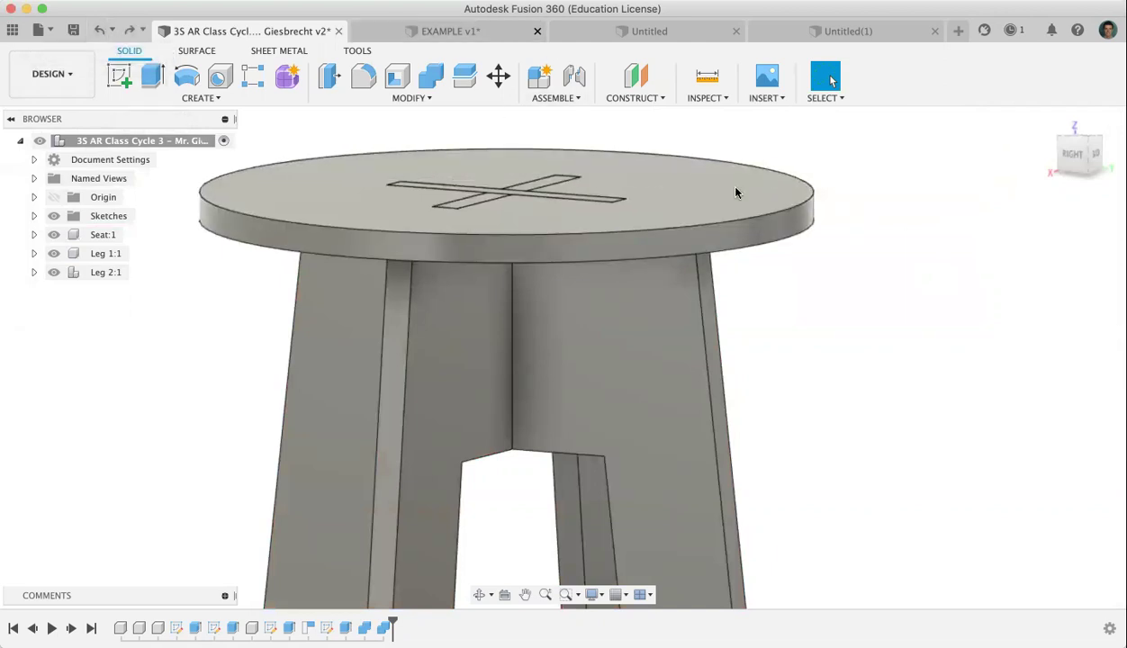
scroll(725, 217, down, 5)
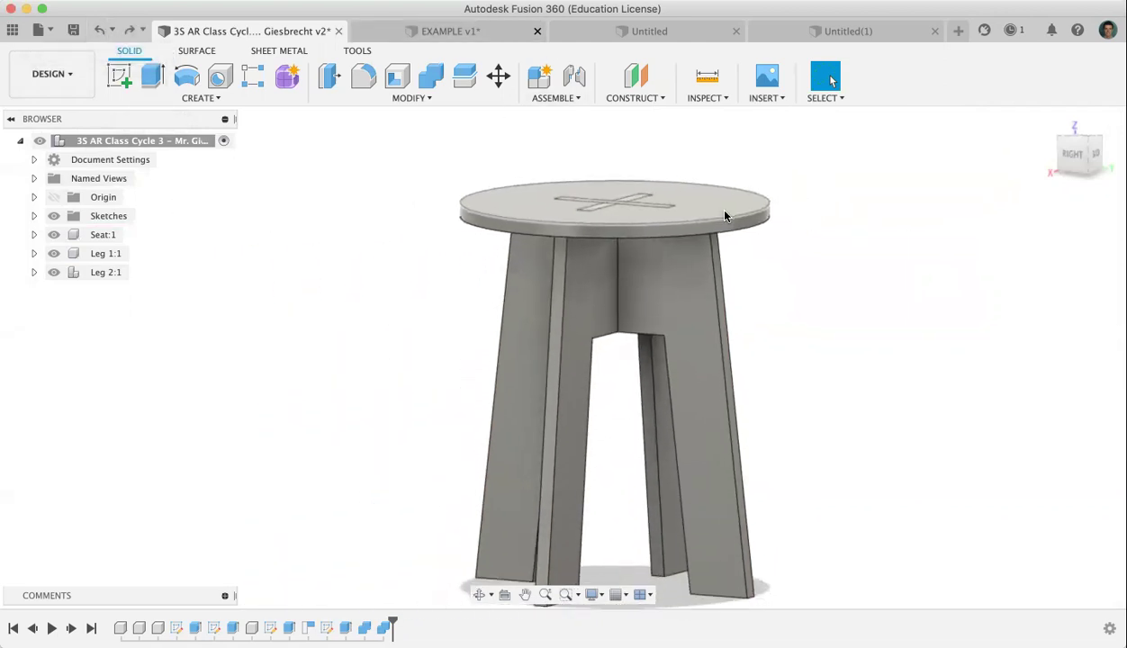
scroll(725, 216, down, 2)
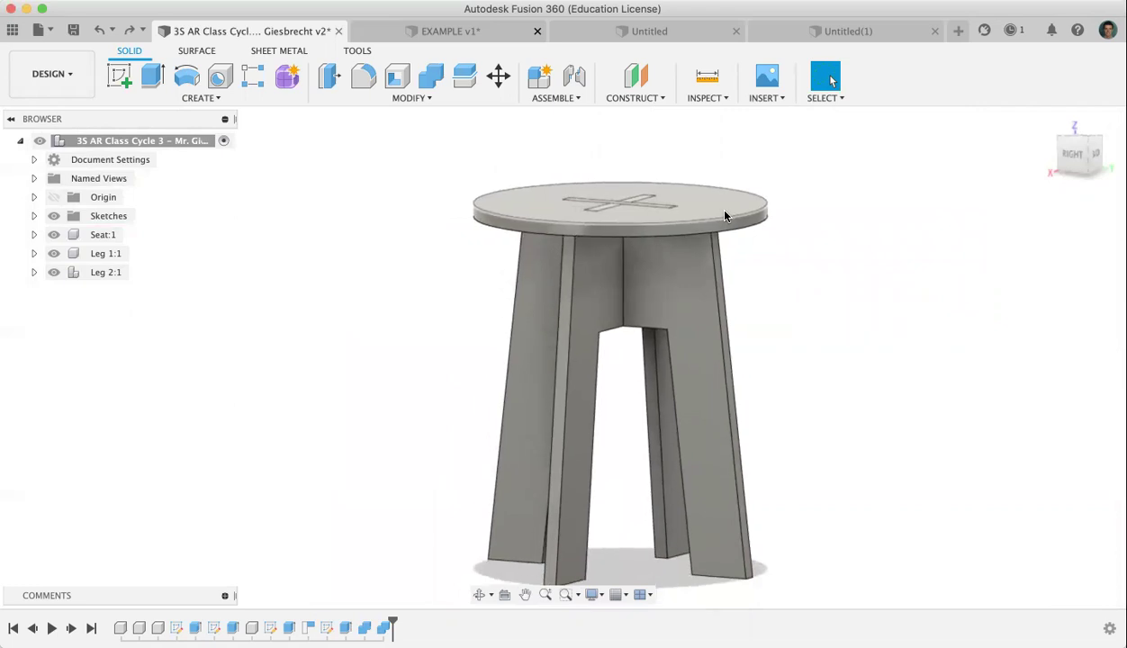